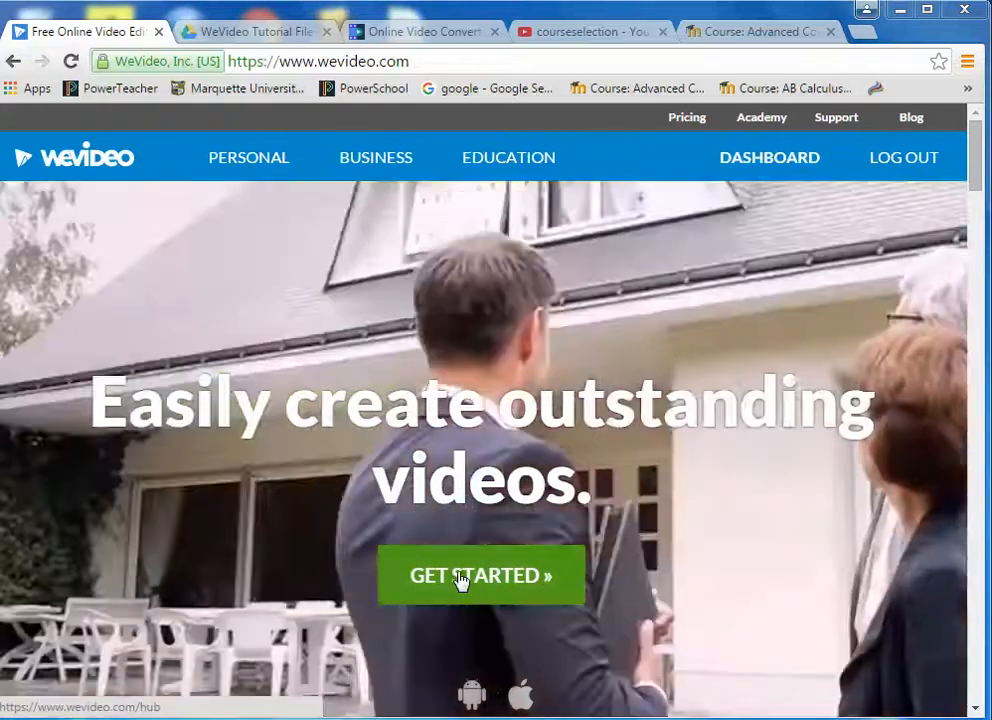
- Enter WeVideo and go through account management to the Projects list showing Trial Video and Math
click(459, 579)
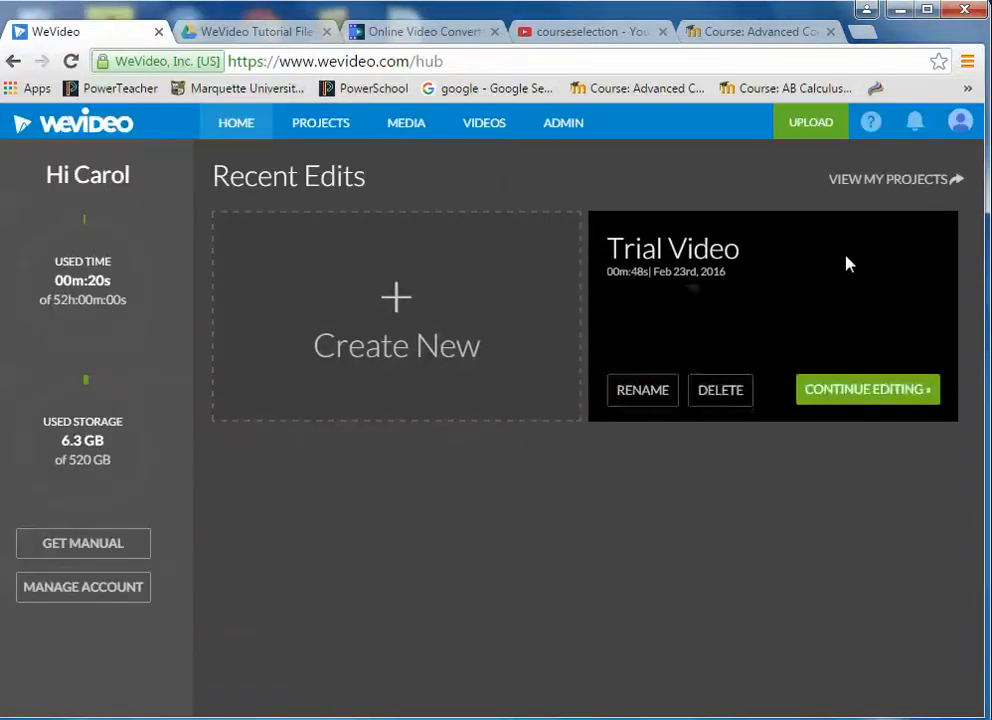
click(962, 132)
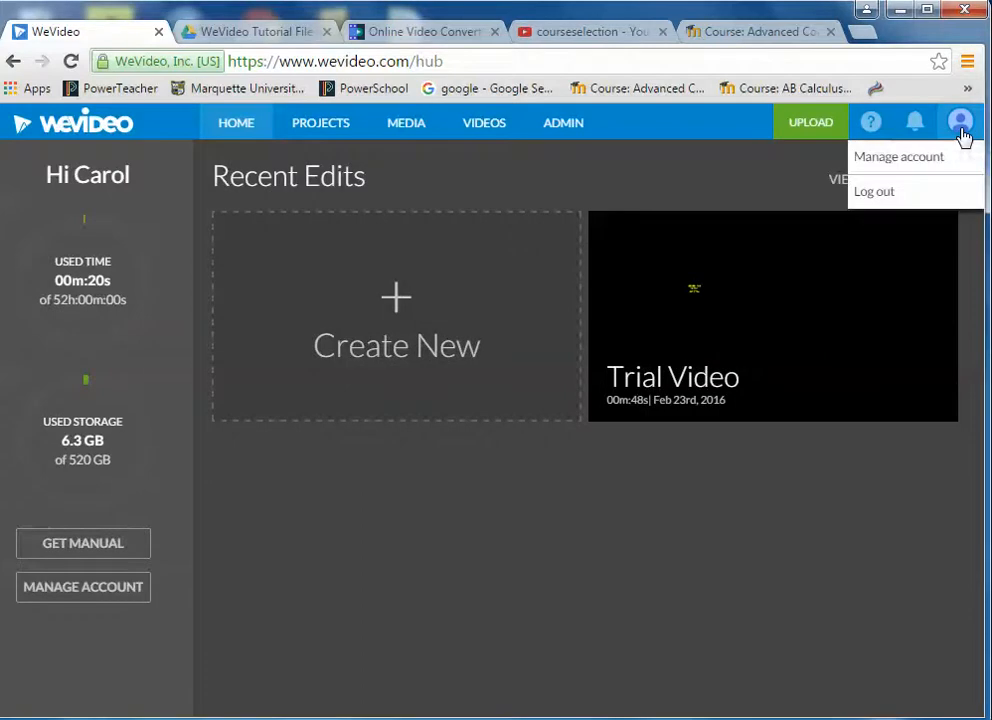
click(920, 158)
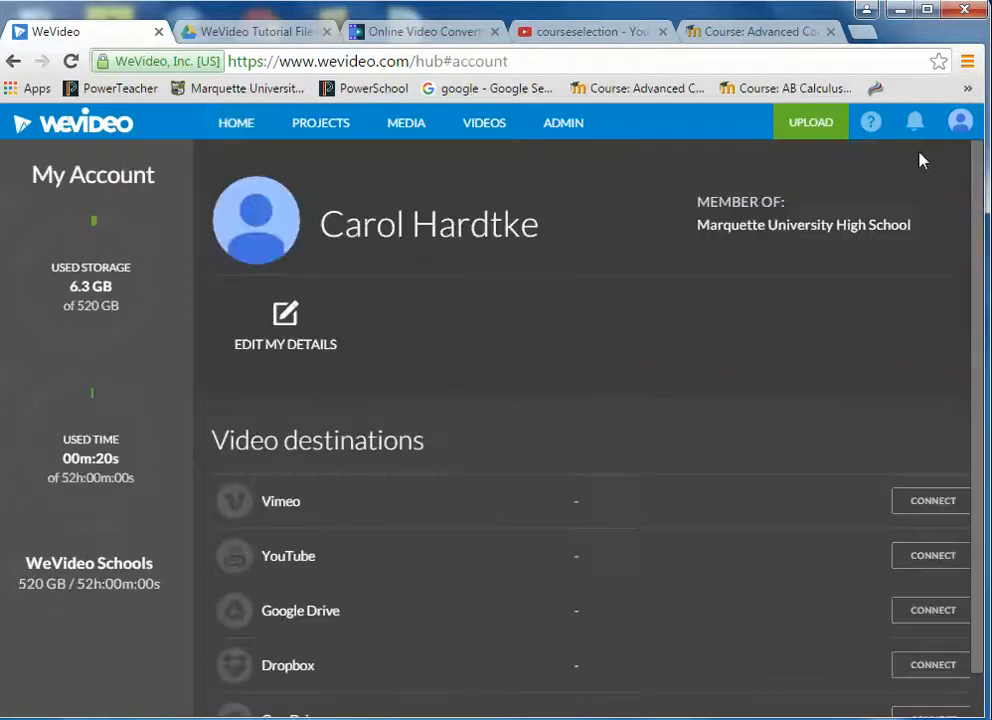
click(333, 125)
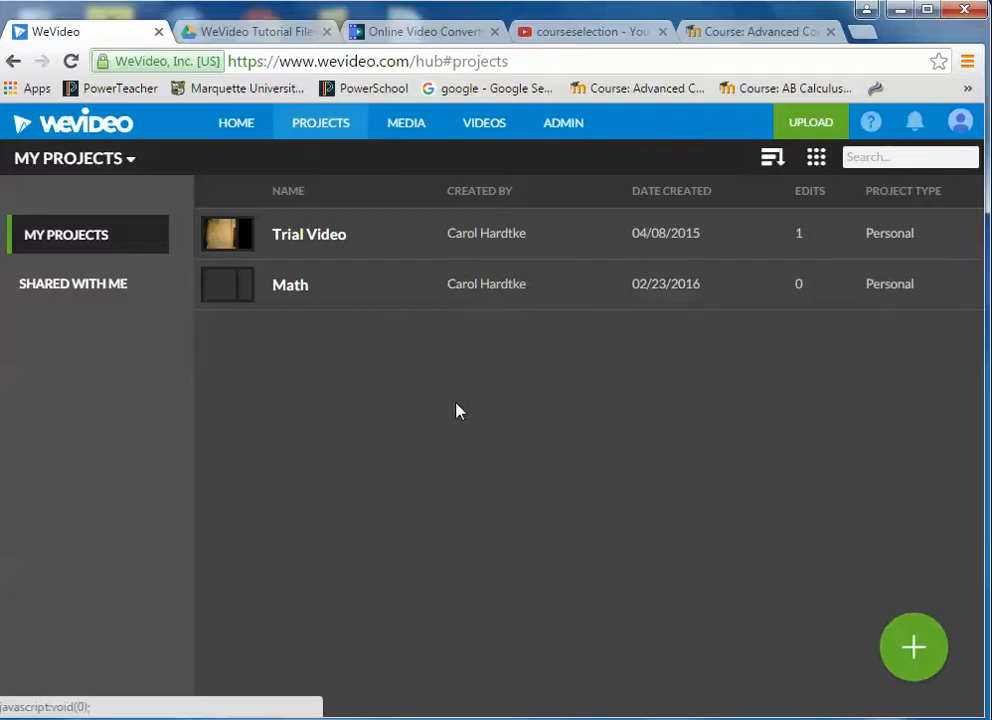
- Create a personal project titled 'Intro to WeVideo' with description 'Lesson' and open it in the editor
click(910, 650)
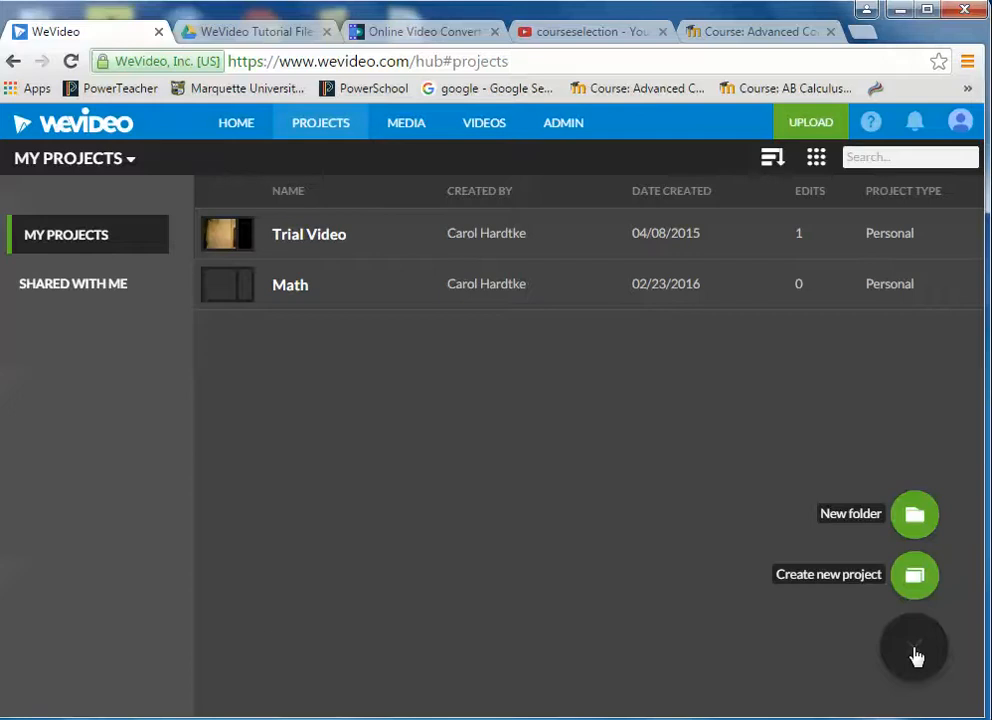
click(913, 578)
click(447, 508)
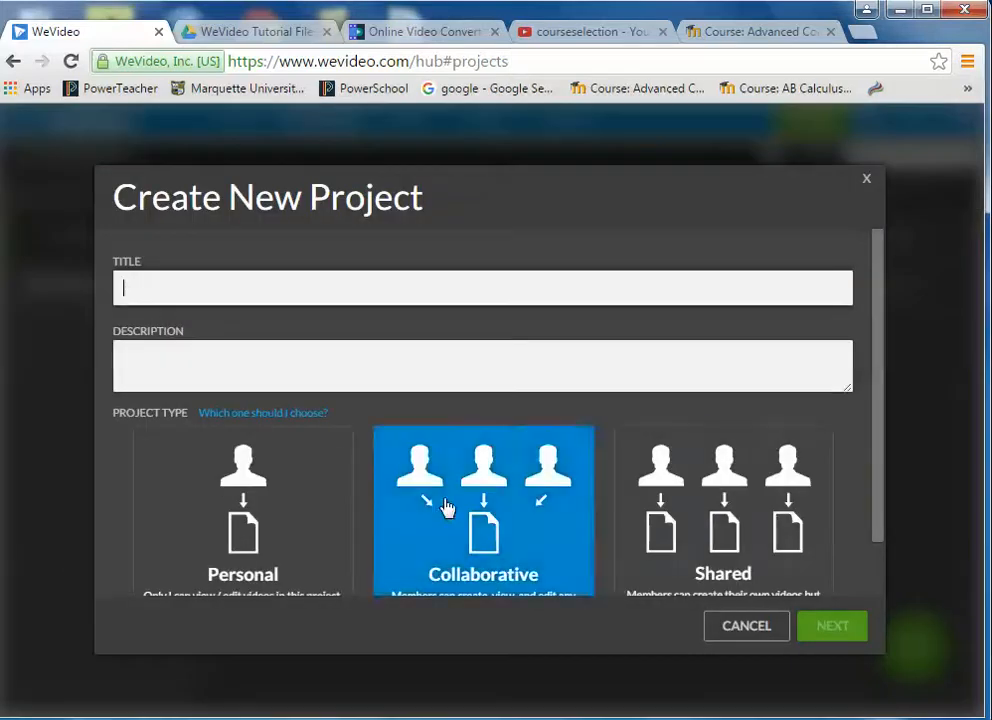
click(125, 287)
text(Intro to WeVideo)
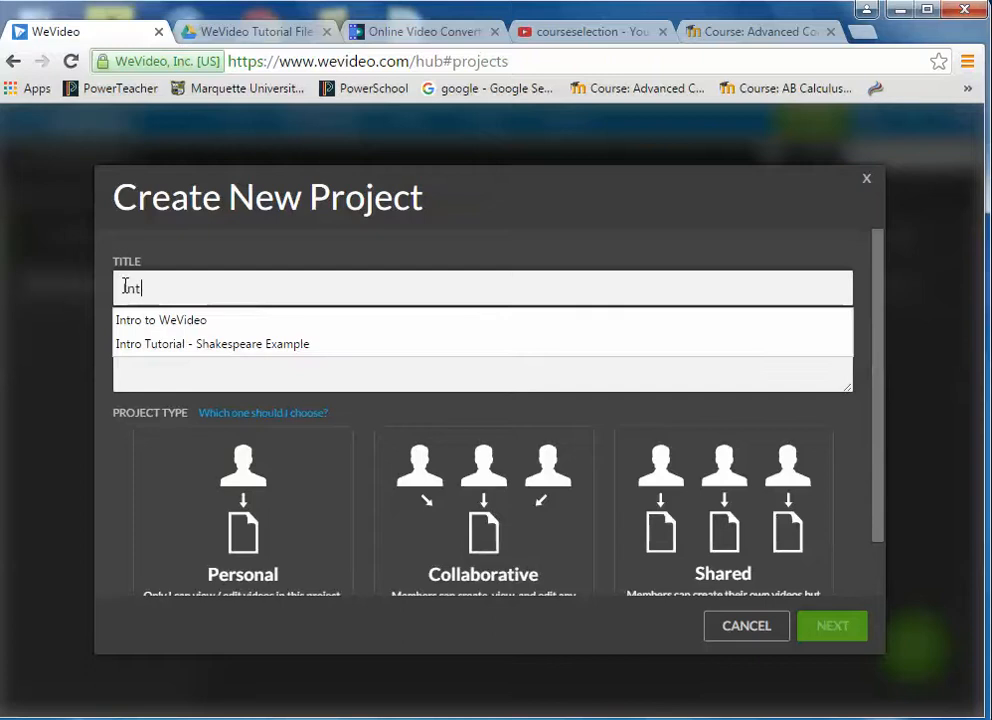
click(193, 320)
click(147, 358)
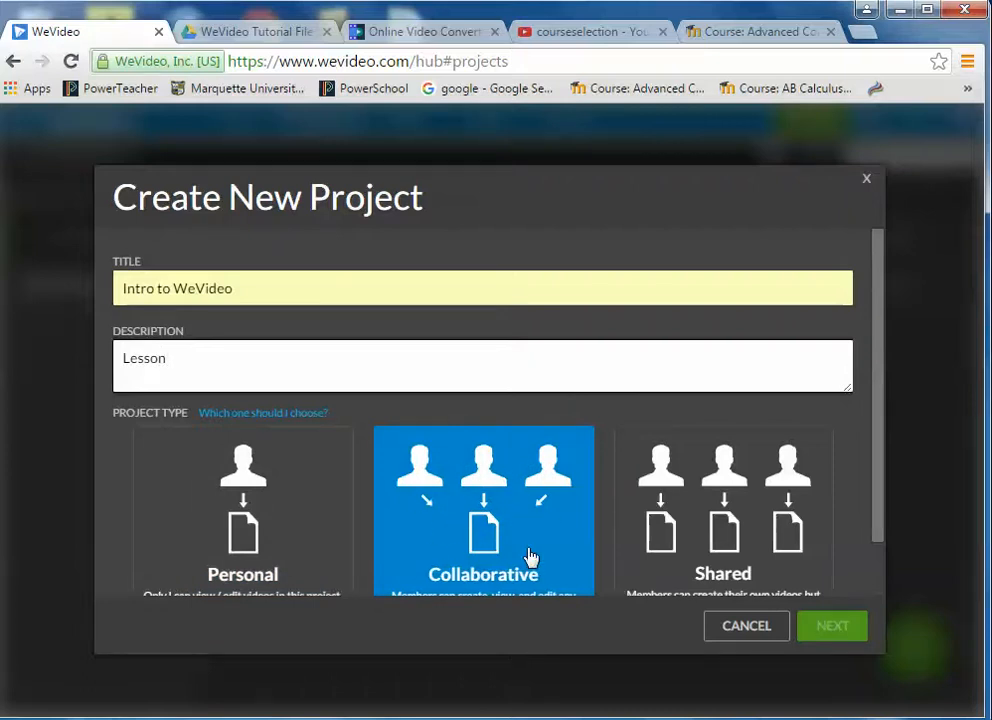
click(240, 498)
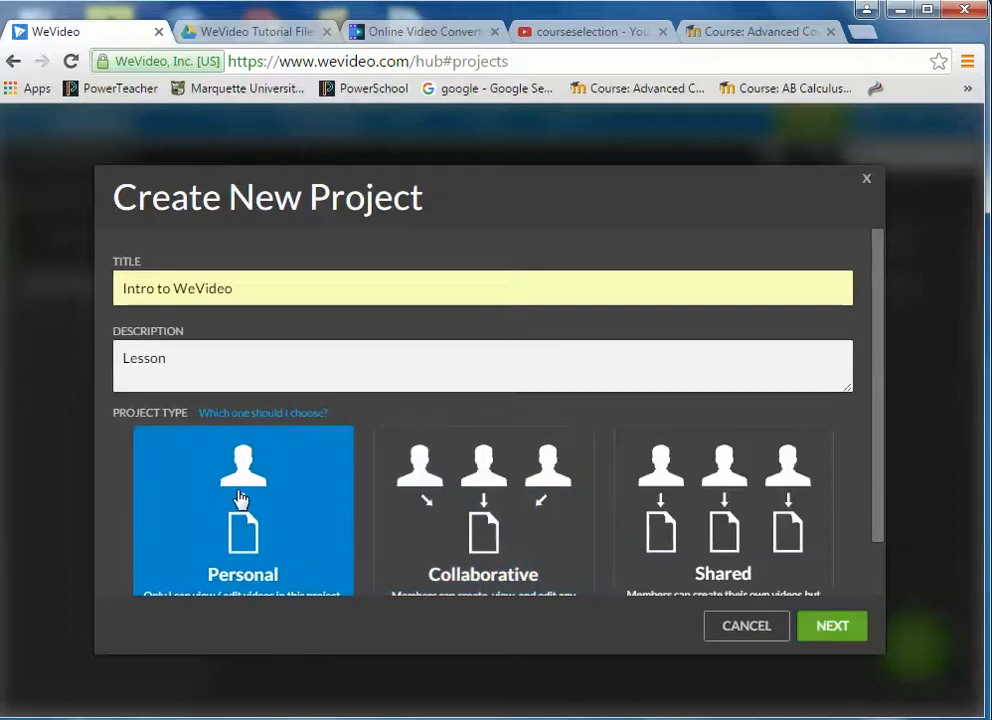
click(834, 627)
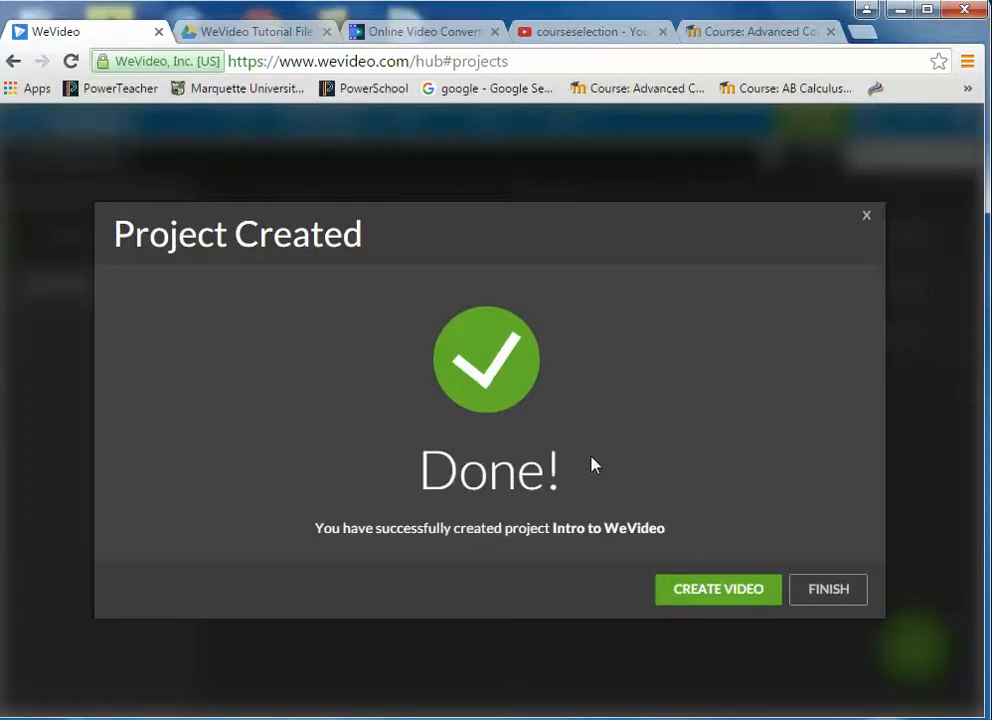
click(719, 592)
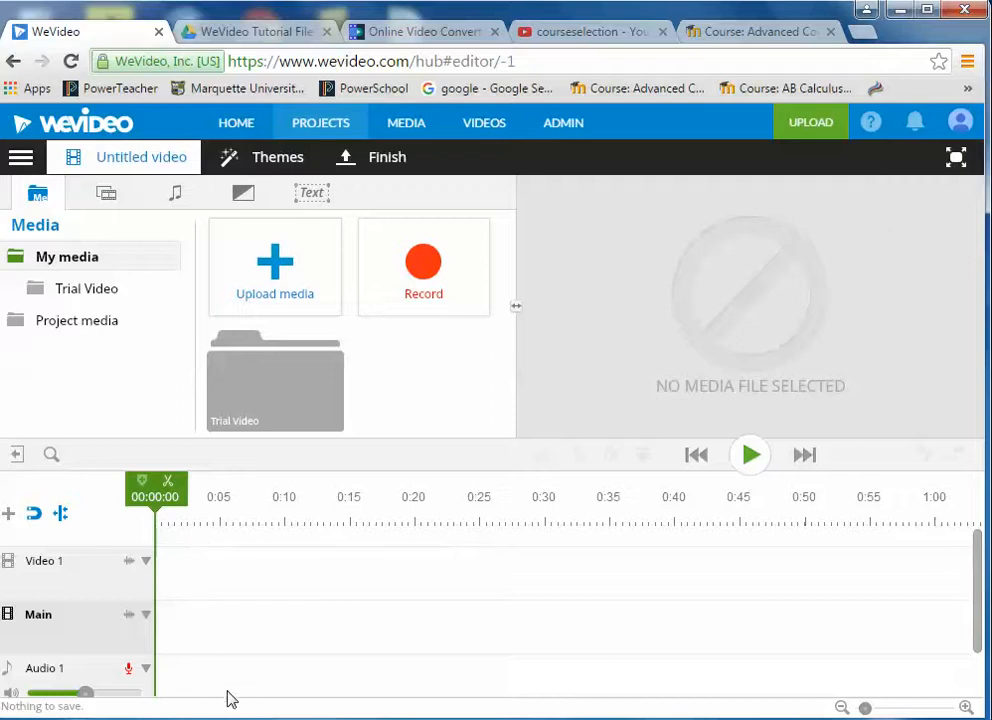
- Start Create Video and bring up the Upload media dialog from the Media panel
mouse_move(977, 587)
mouse_down()
mouse_move(980, 650)
mouse_move(972, 563)
mouse_up()
click(278, 268)
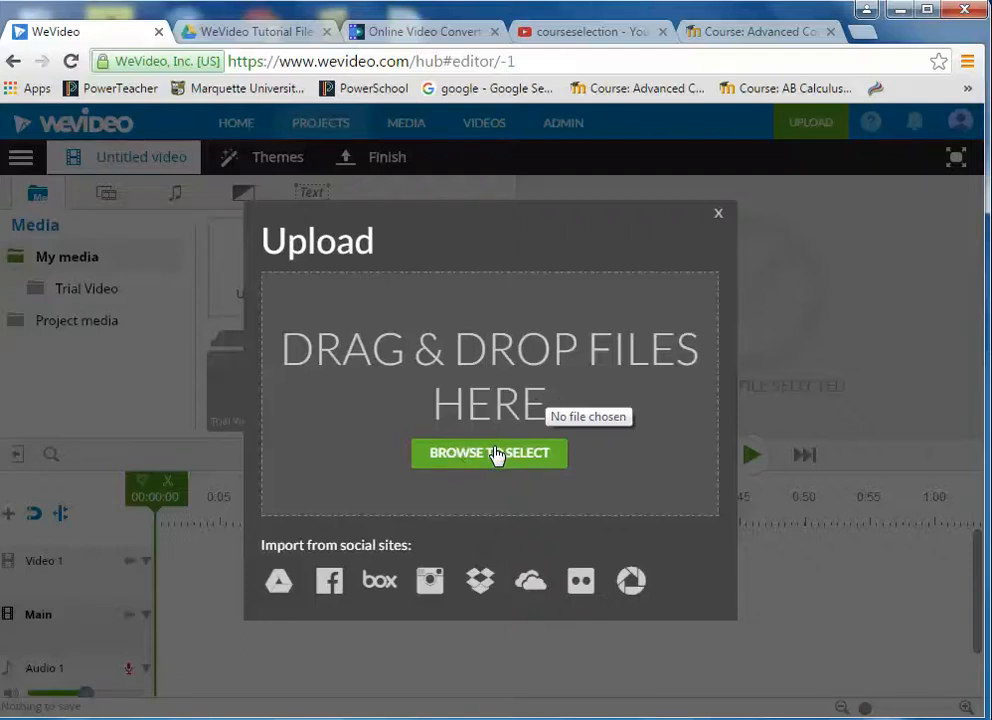
- Import all files from the Google Drive 'WeVideo Tutorial Files to Download' folder into My Media
click(281, 588)
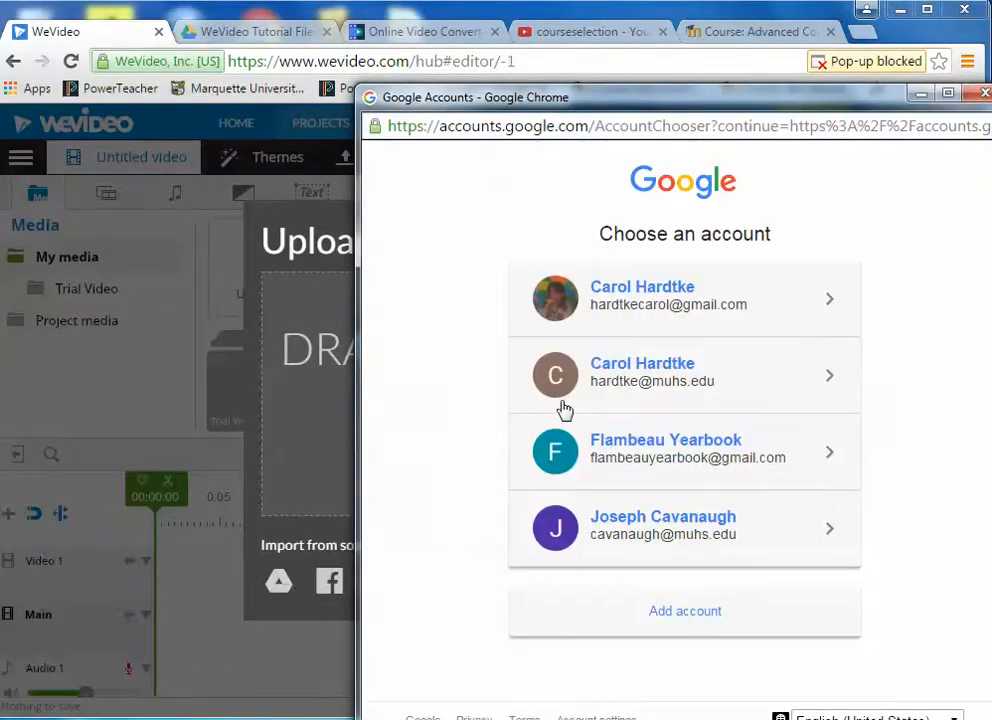
click(558, 372)
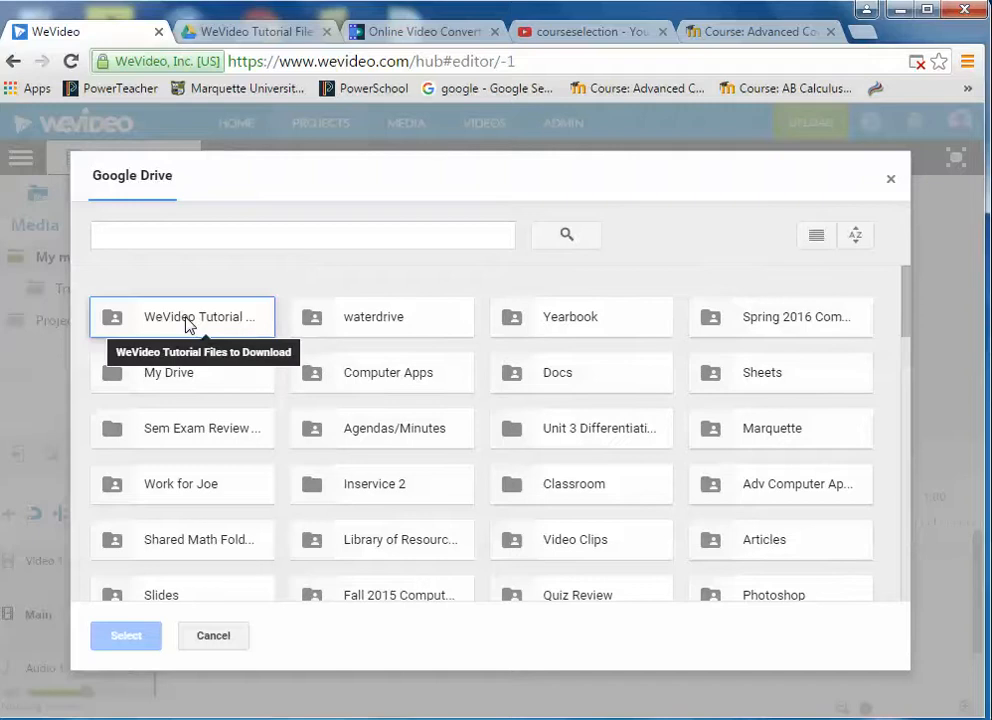
double_click(187, 322)
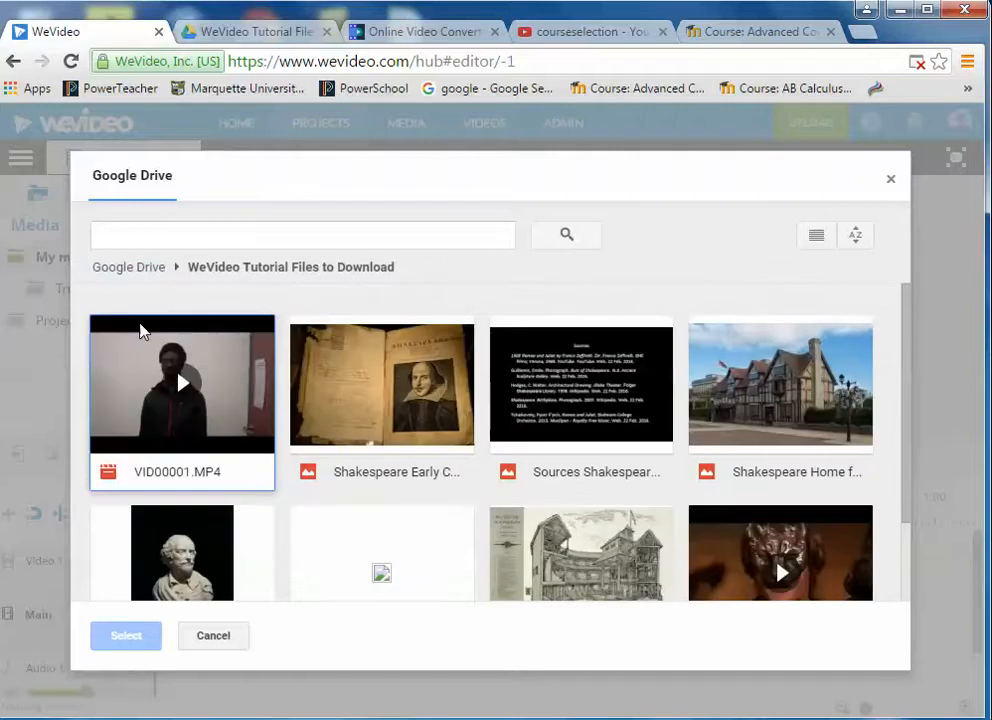
drag(78, 298, 884, 601)
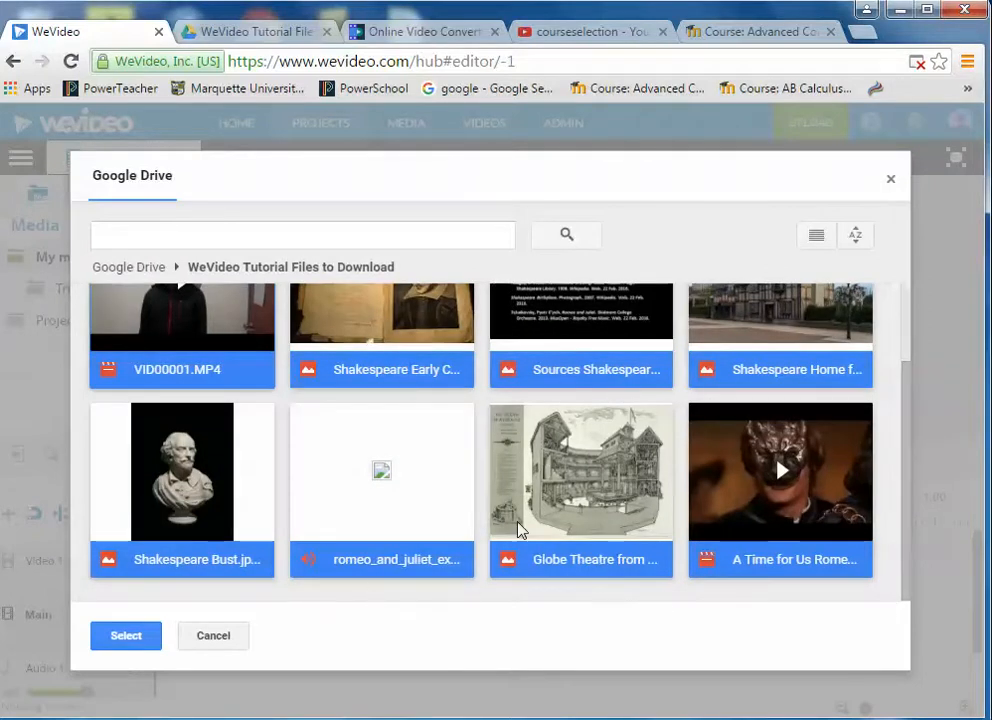
click(128, 637)
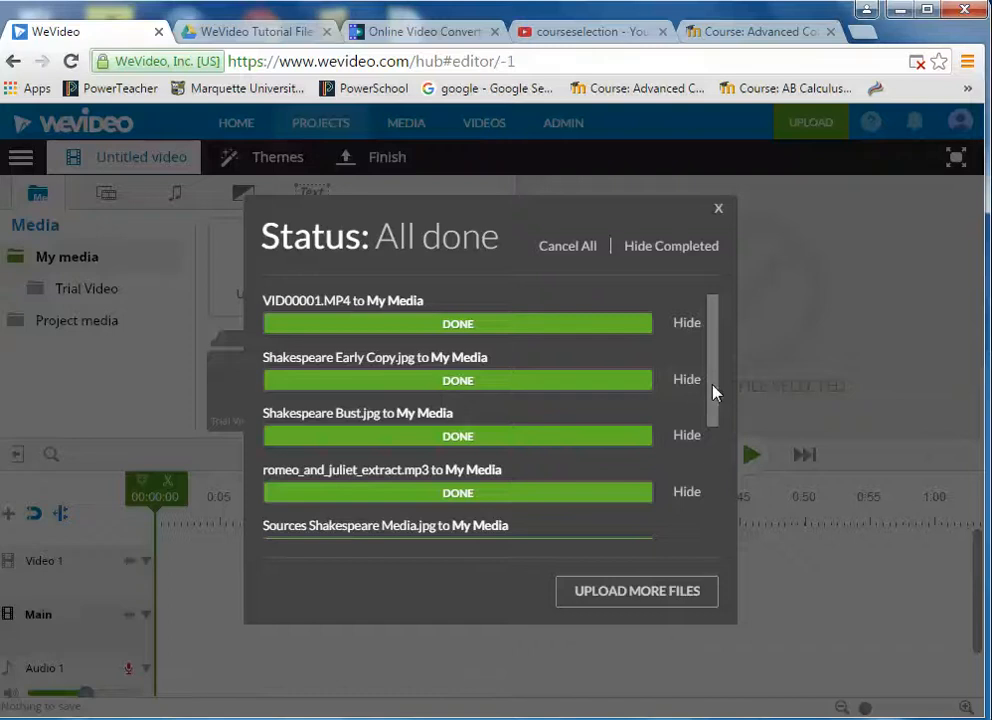
drag(714, 392, 698, 370)
click(719, 212)
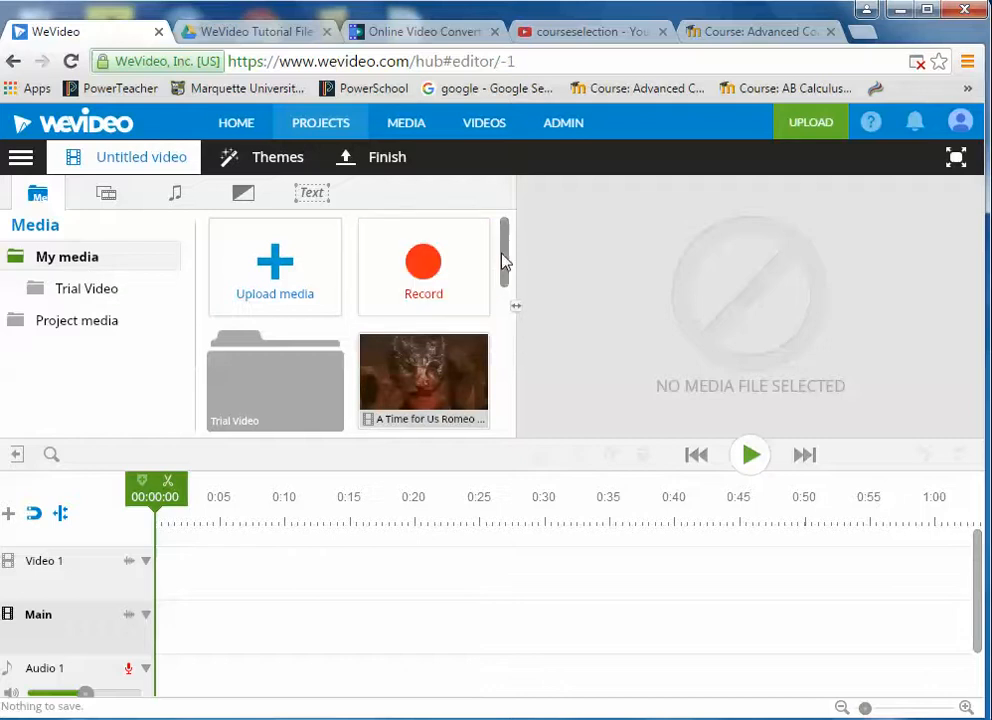
- Place the Shakespeare Early Copy image on the Main track, stretched to about 14 seconds
drag(505, 262, 493, 366)
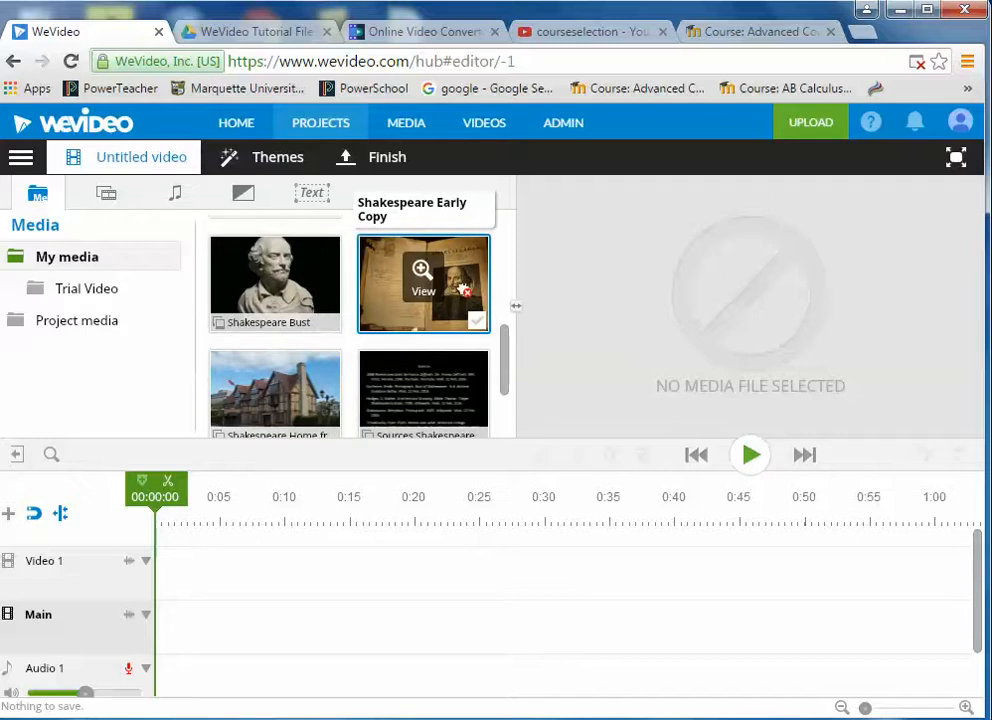
drag(463, 289, 322, 625)
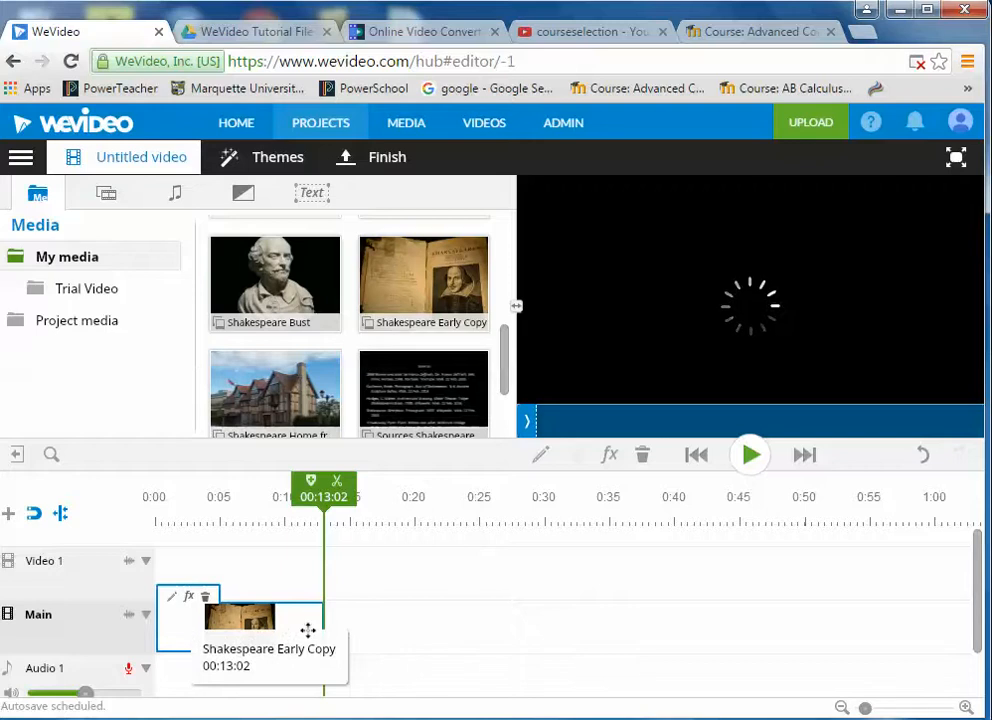
drag(321, 616, 343, 620)
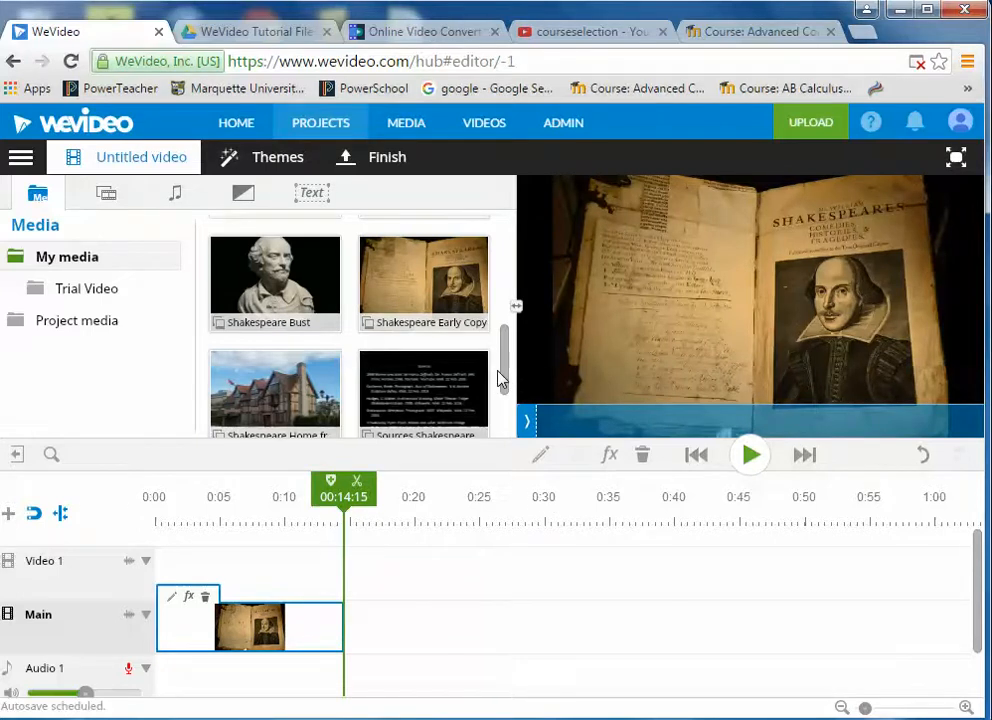
scroll(505, 355, up, 1)
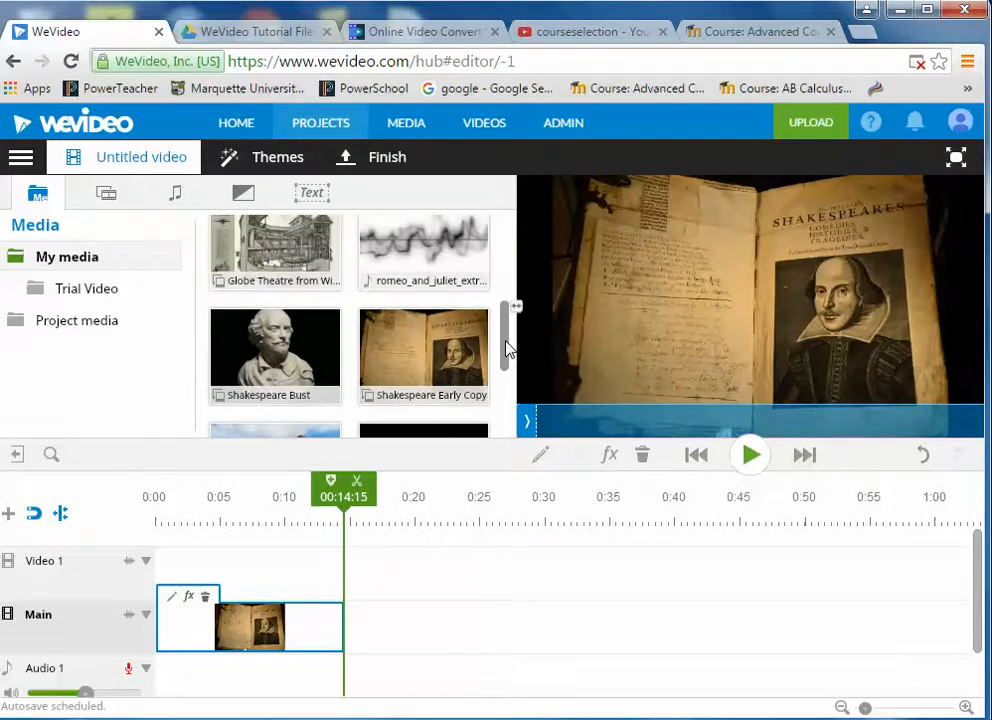
drag(509, 348, 511, 296)
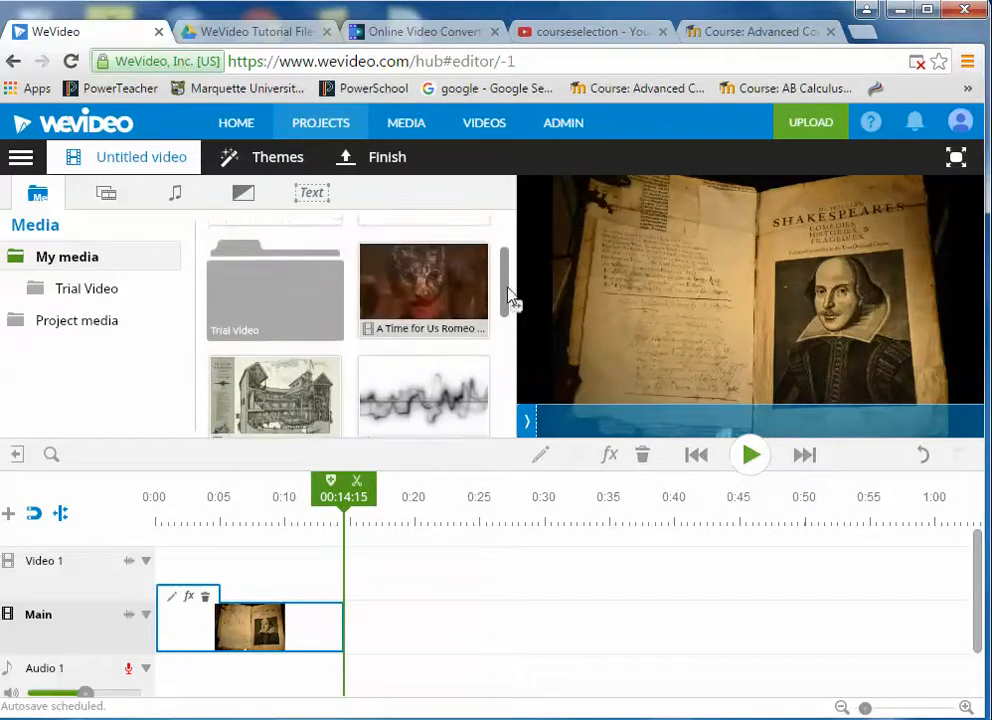
scroll(512, 299, up, 1)
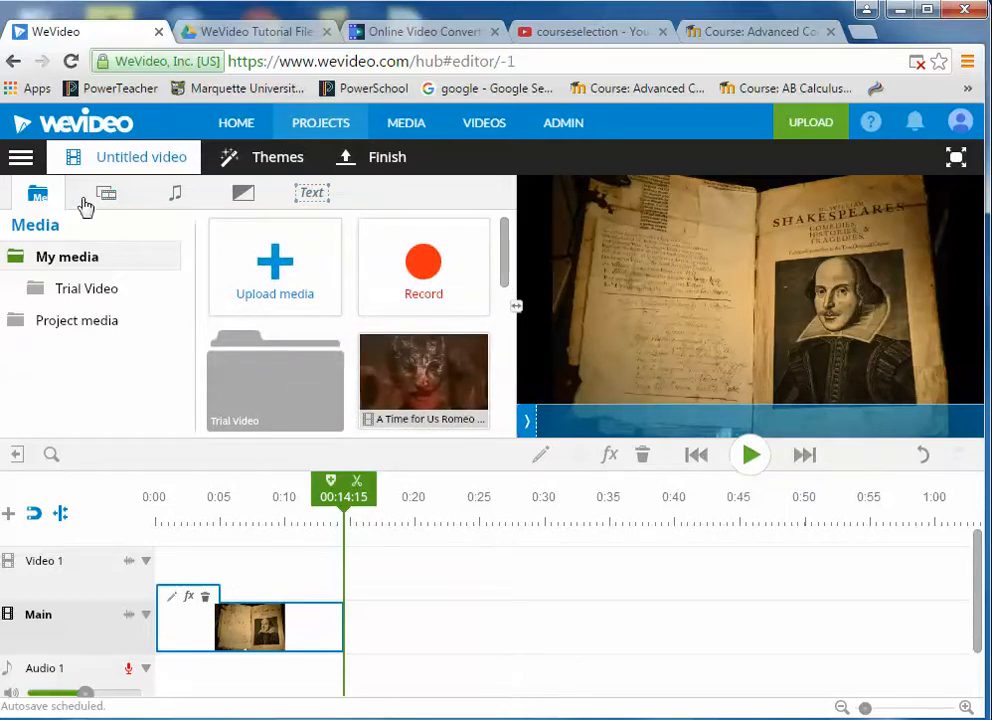
- Add a plain Text title to the Video 1 track above the image and edit it
click(314, 197)
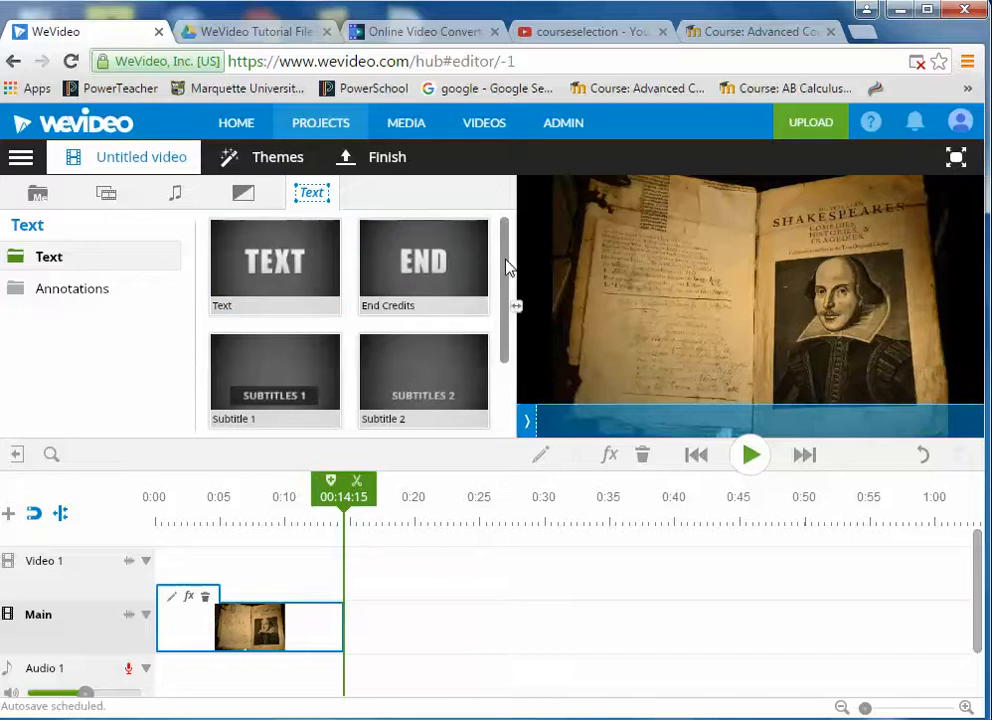
drag(505, 266, 500, 392)
scroll(500, 392, up, 3)
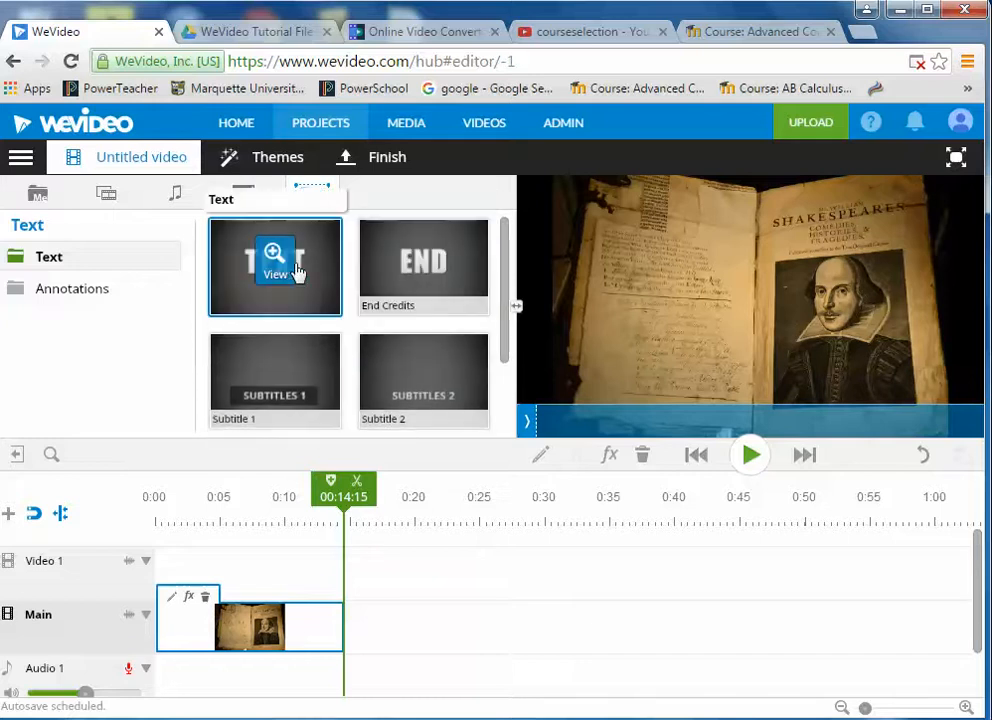
drag(311, 255, 210, 565)
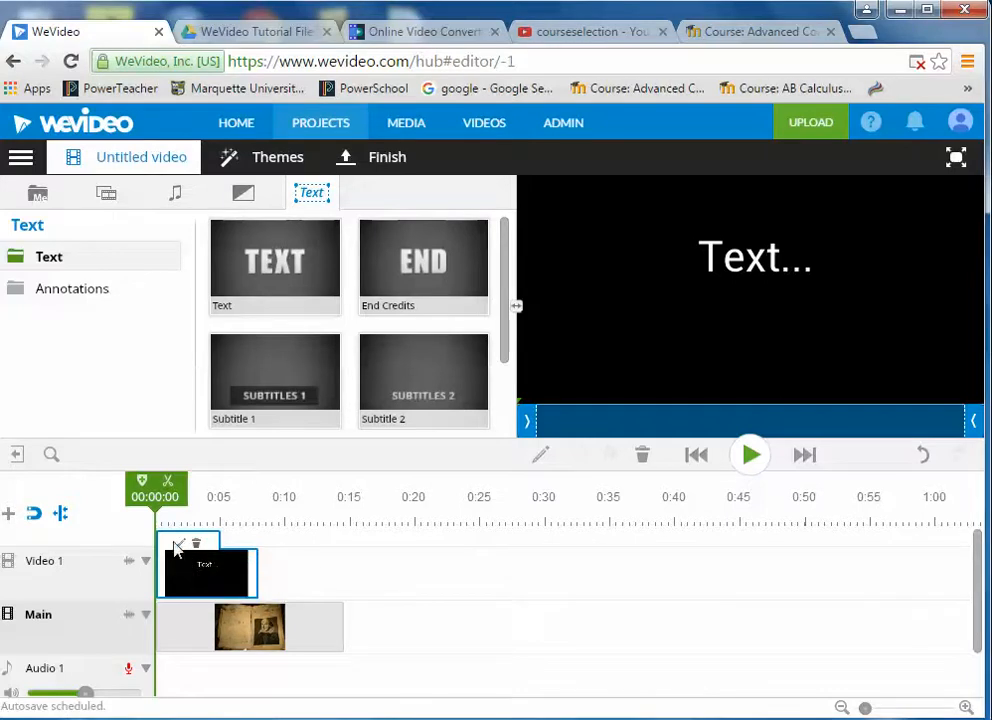
double_click(190, 580)
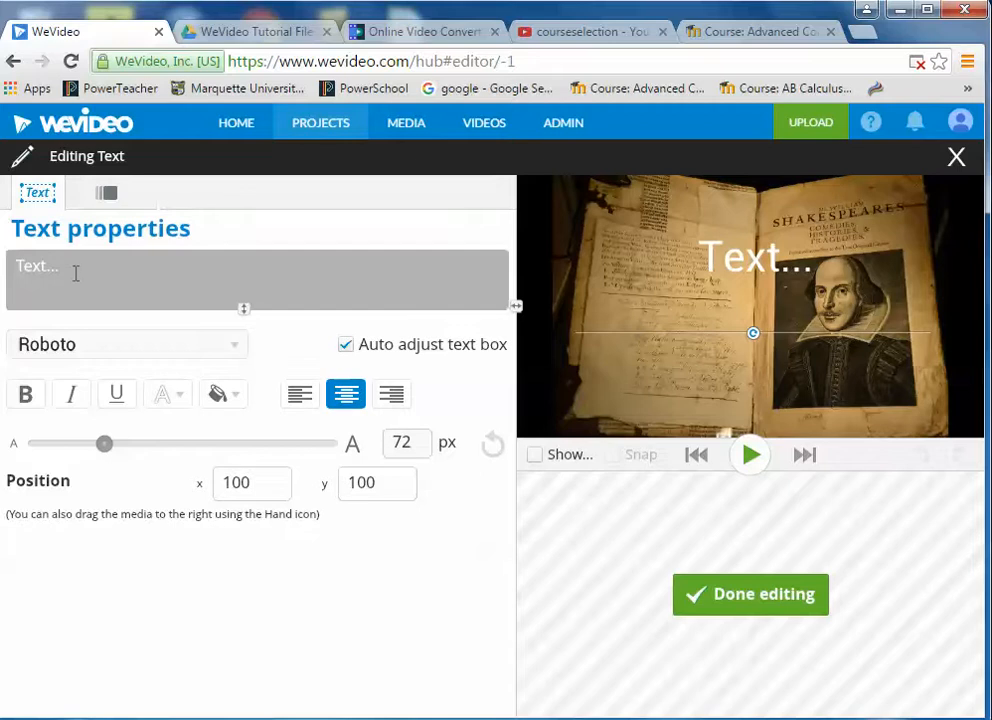
- Replace the placeholder with 'Intro to / WeVideo / with / Shakespeare' on four lines
drag(60, 266, 12, 266)
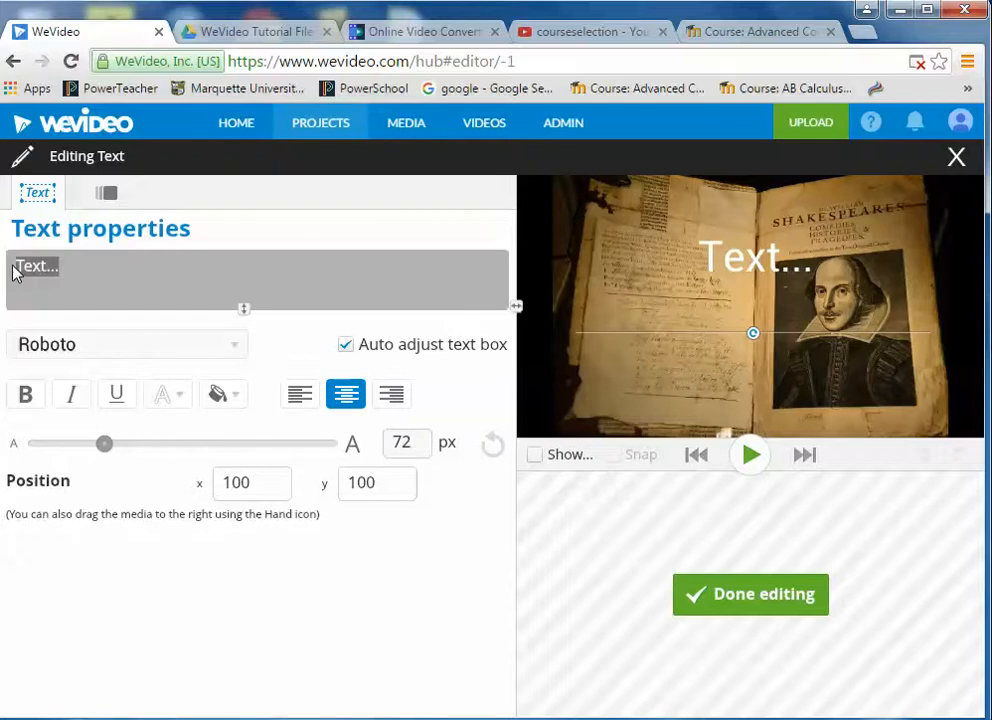
text(Intro to)
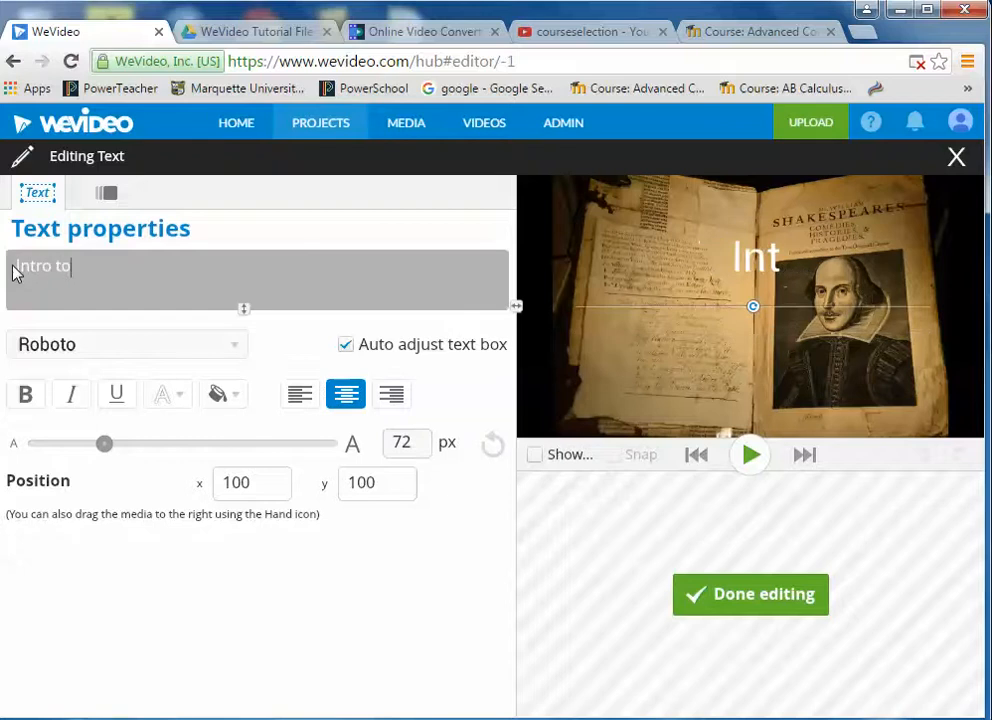
key(Return)
text(WeVid)
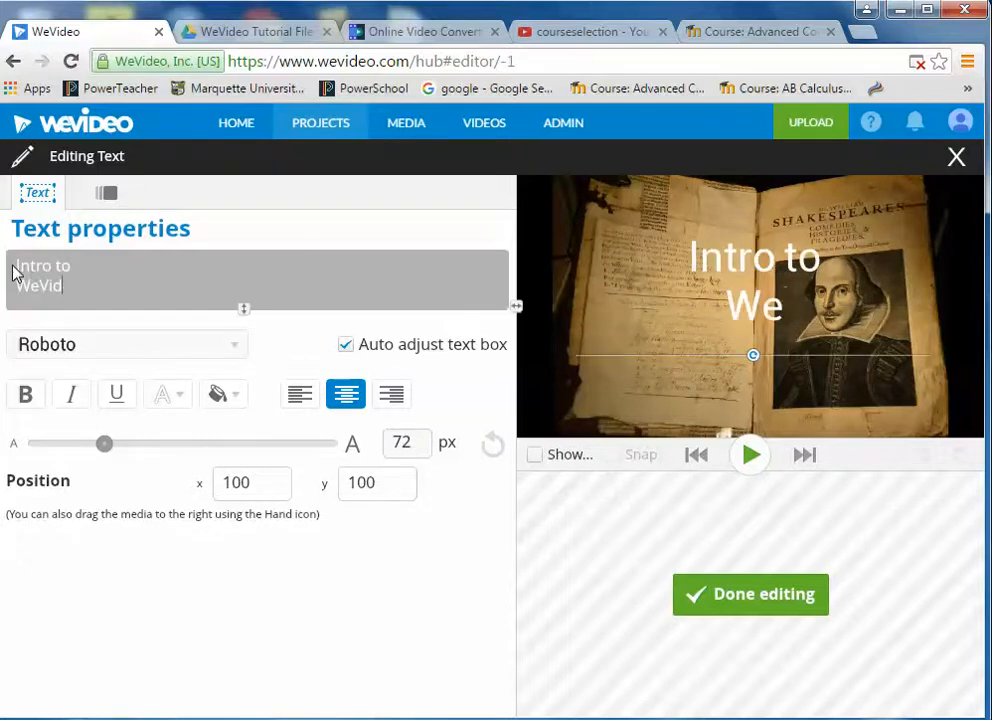
text(eo)
key(Return)
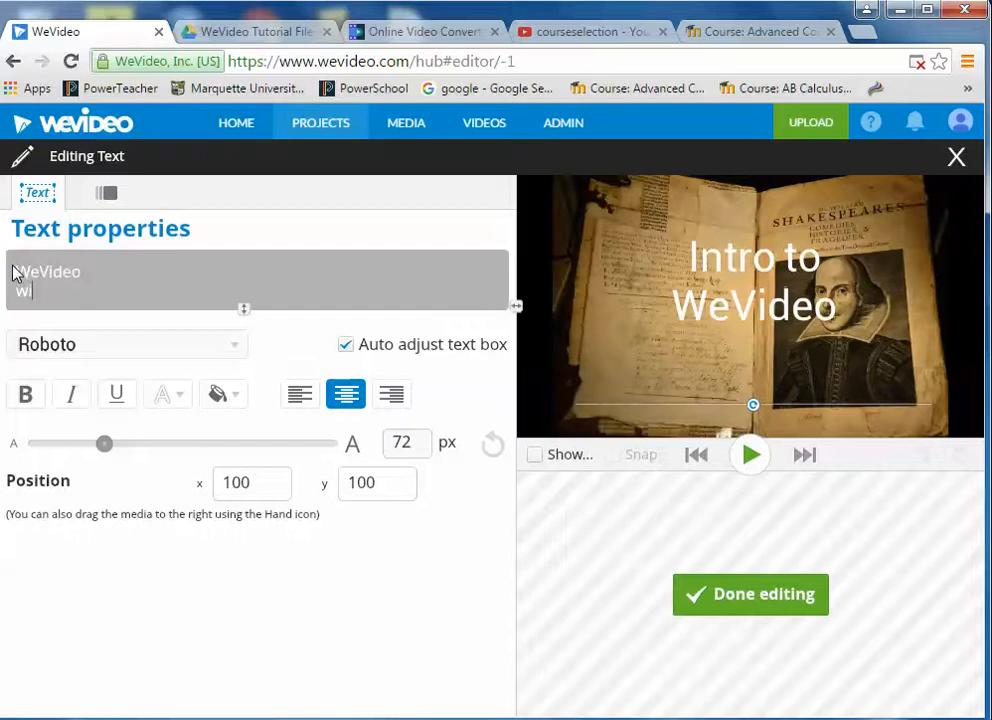
text(with)
key(Return)
text(Sh)
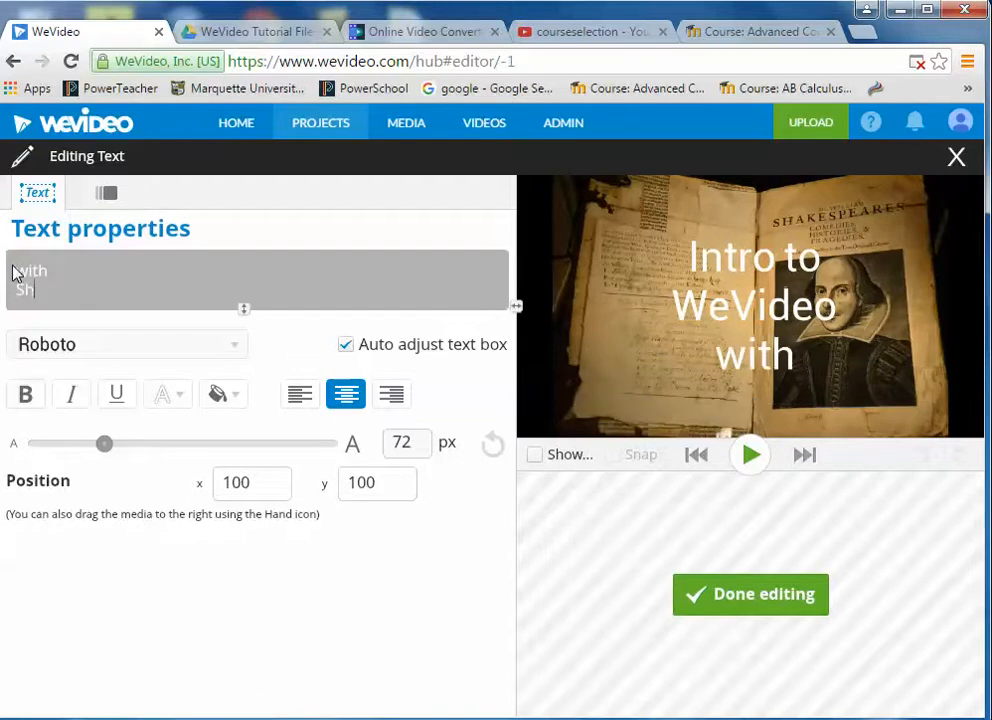
text(akespeare)
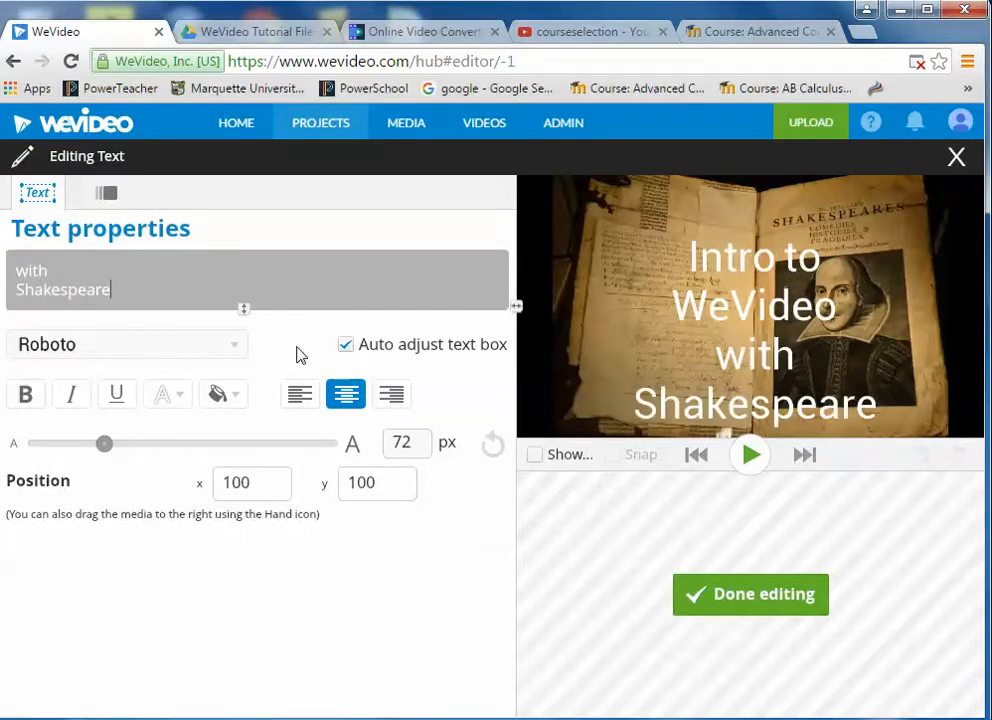
- Move the title up-left in the preview to about x -9, y 30 and narrow its box
click(778, 320)
drag(779, 321, 750, 276)
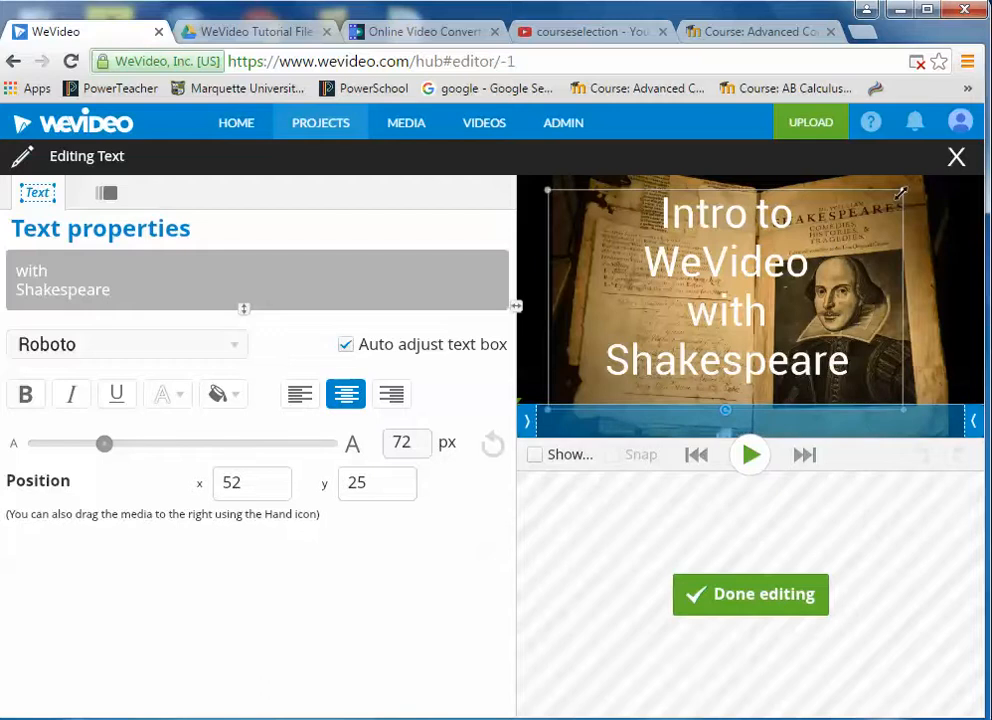
drag(901, 193, 757, 195)
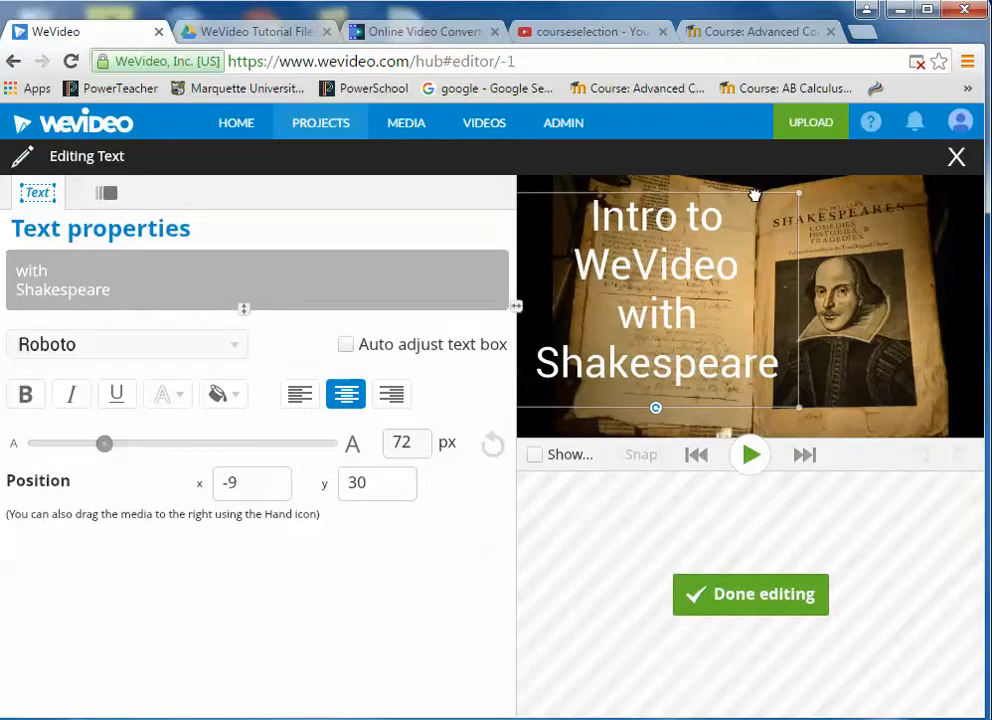
- Make the title text yellow and set its font to Alike
click(186, 404)
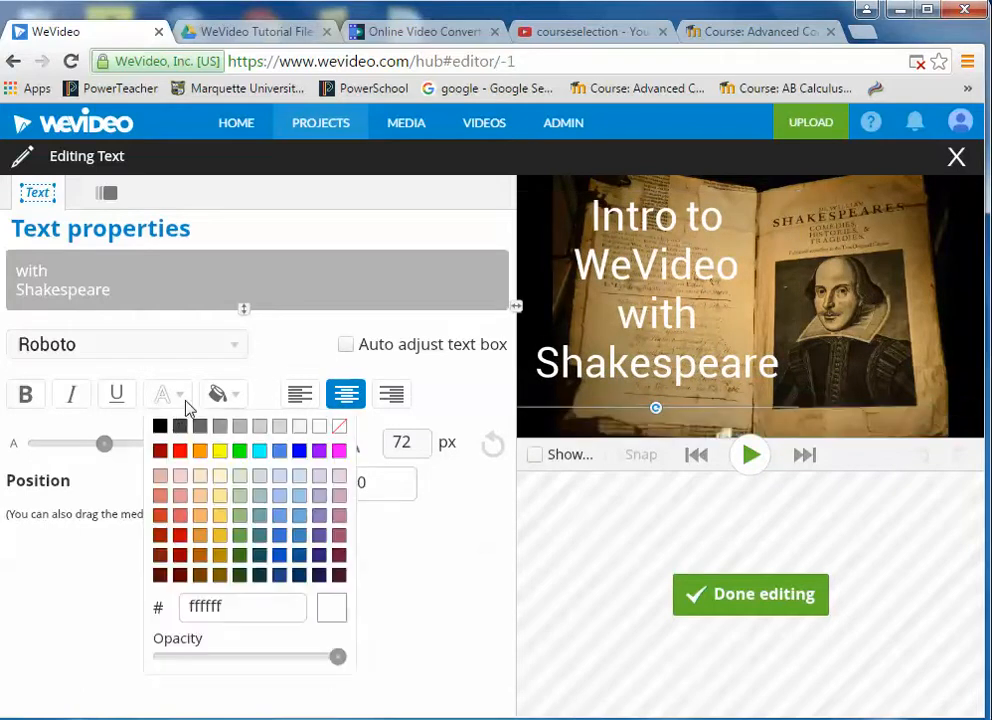
click(222, 451)
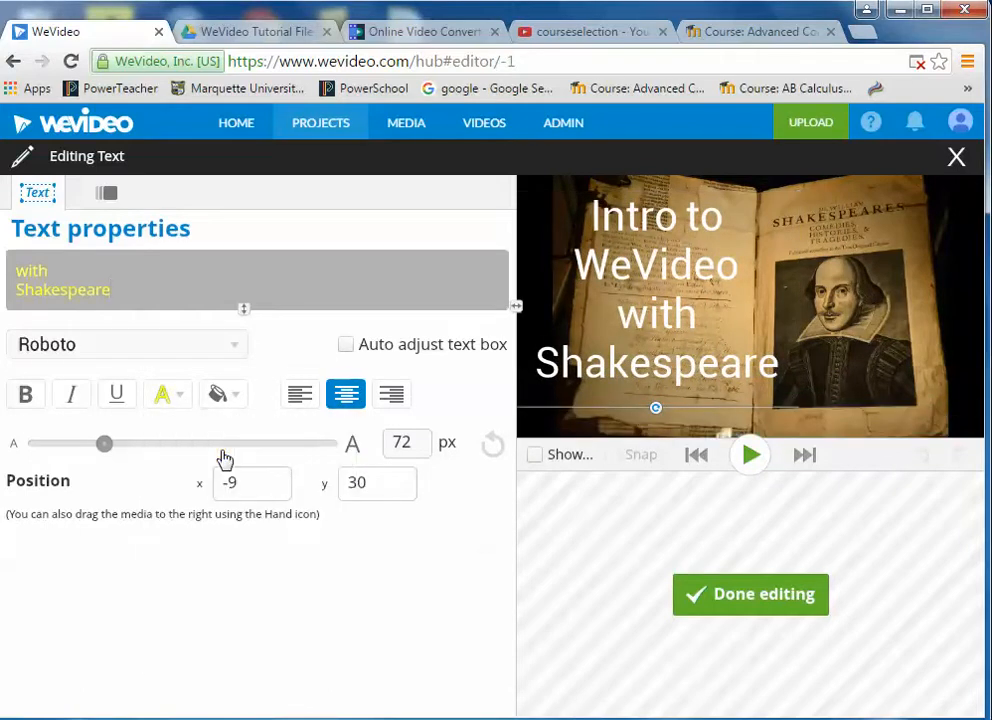
click(238, 347)
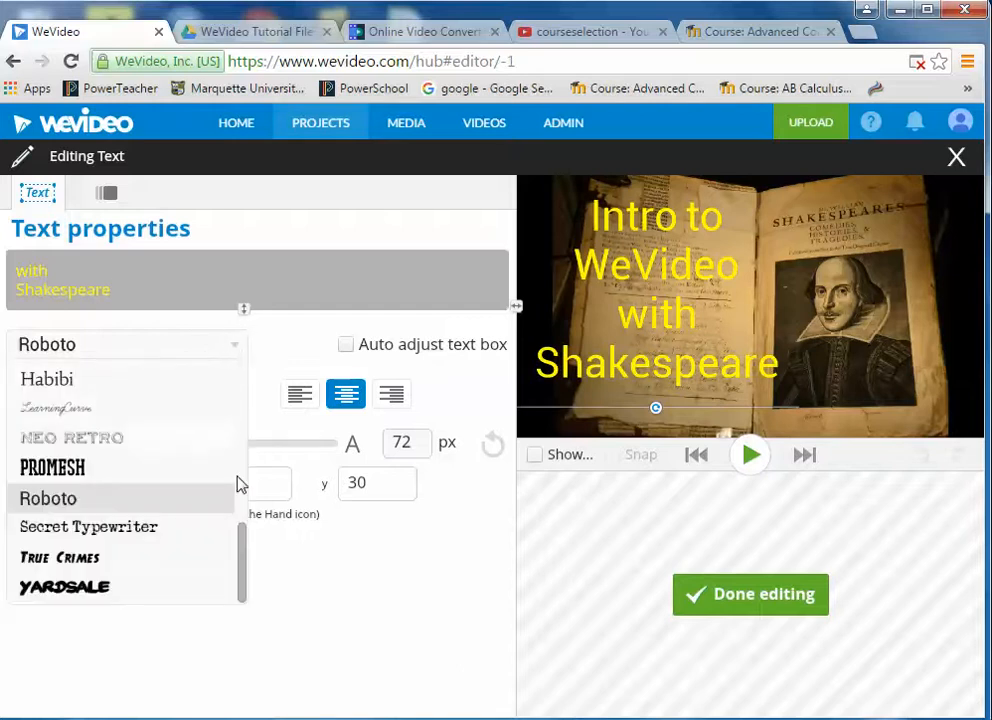
drag(242, 548, 268, 386)
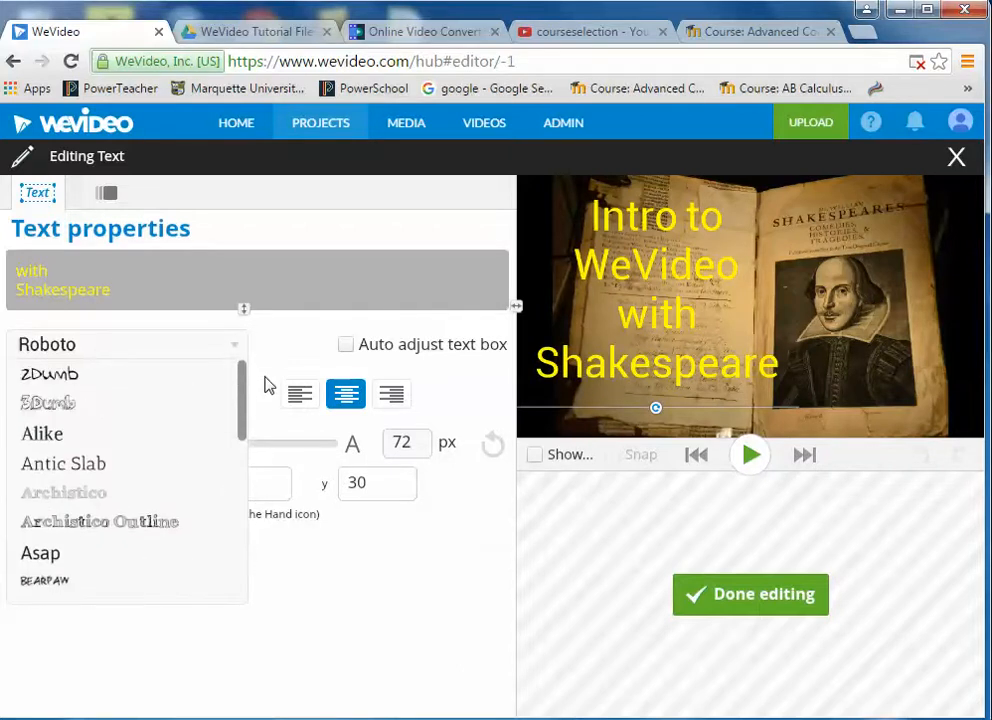
click(60, 437)
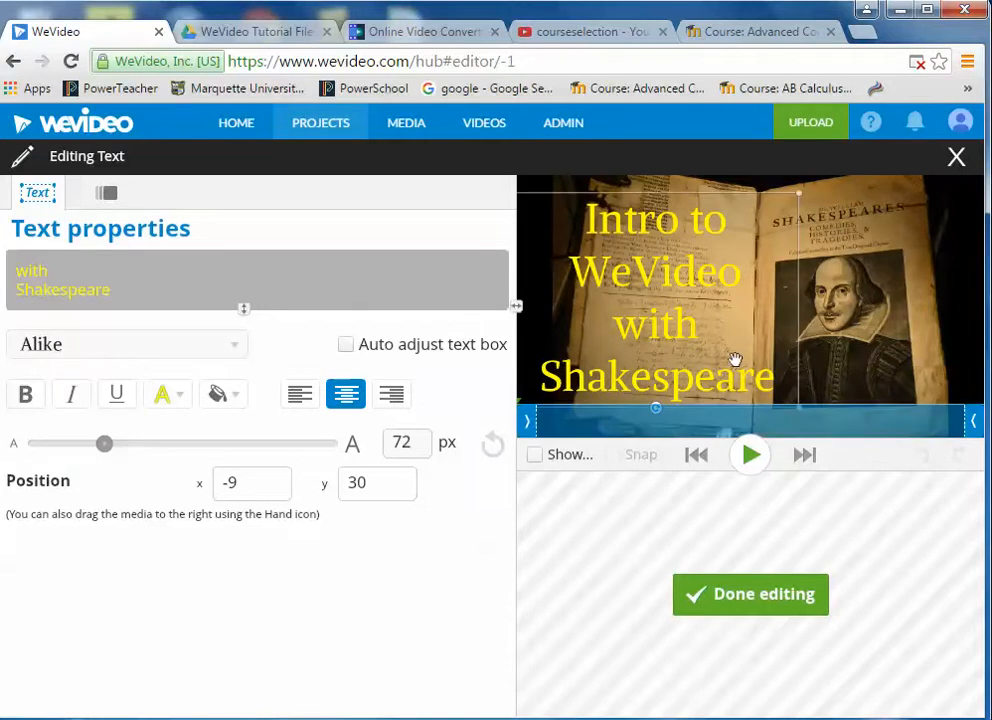
- Try a red title background, then set the background to transparent
click(238, 398)
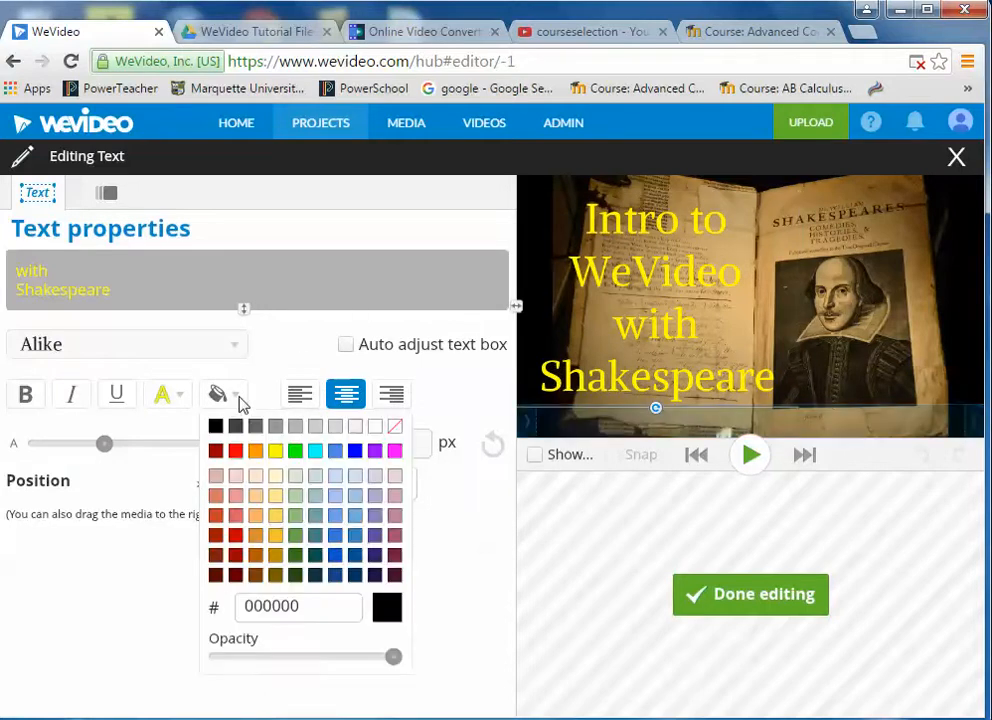
click(235, 451)
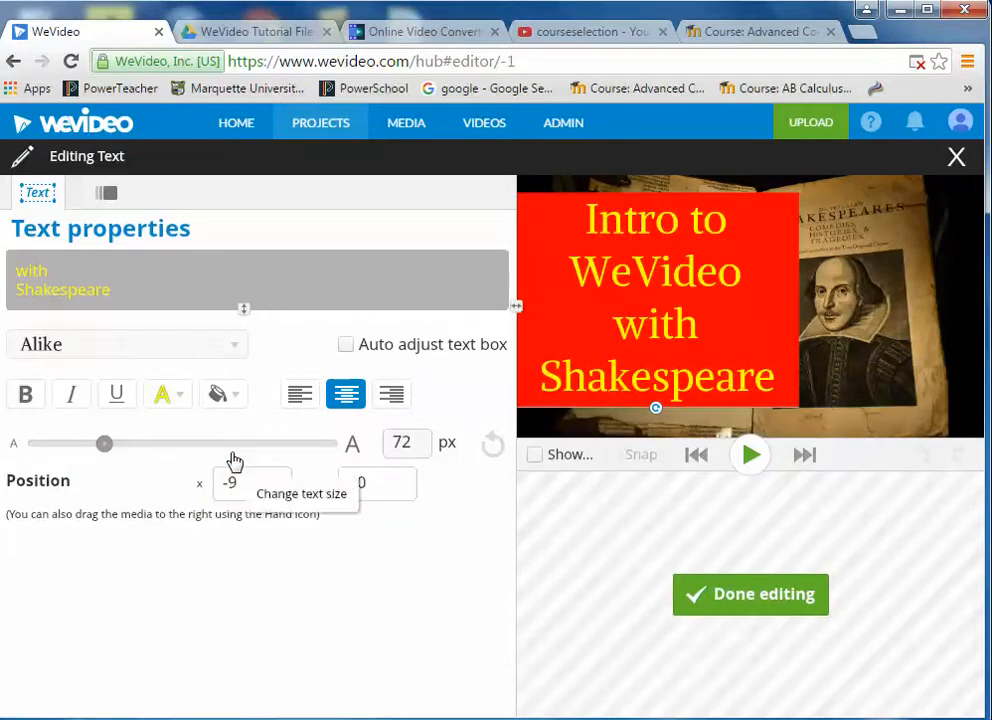
click(238, 398)
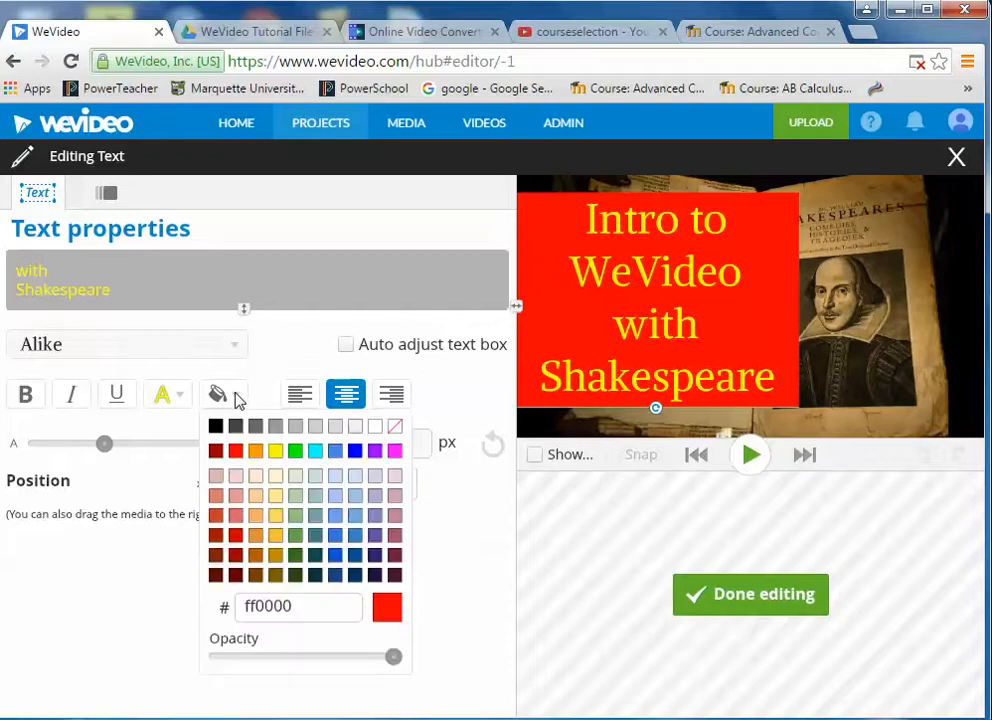
click(396, 430)
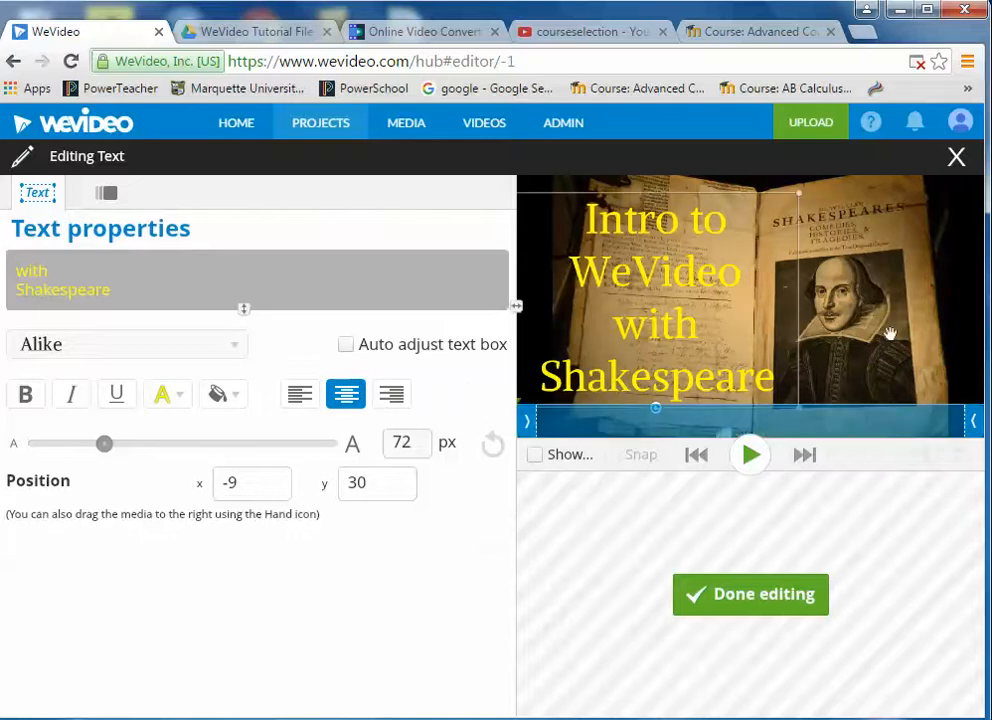
- Extend the title to about 9 seconds and put VID00001 on a new track above it, starting near 3 s
click(748, 598)
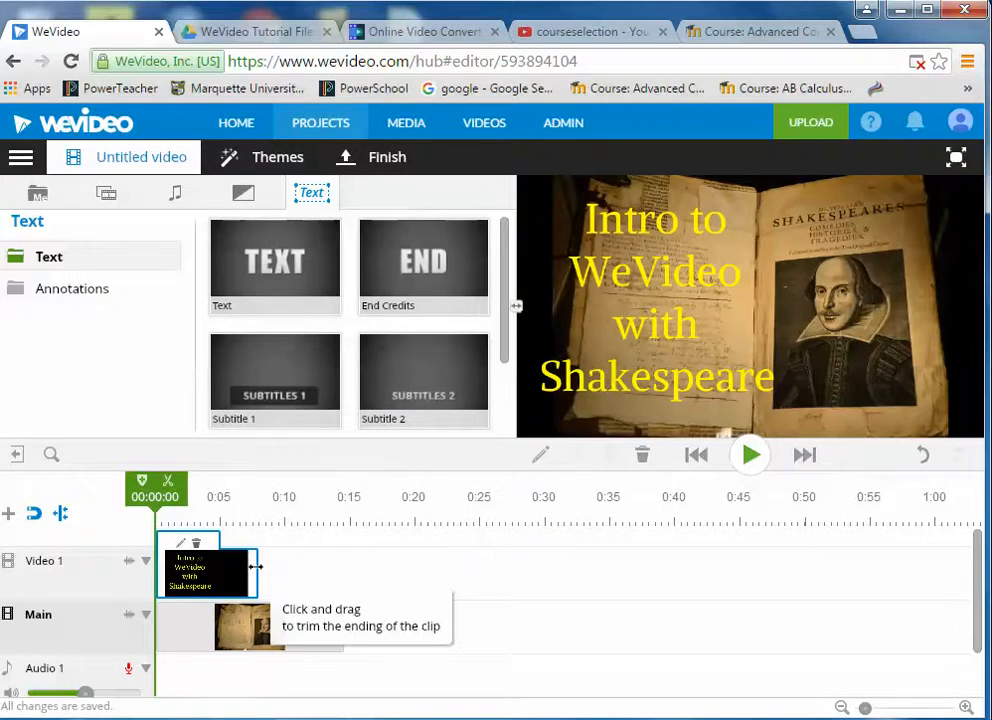
drag(256, 567, 281, 568)
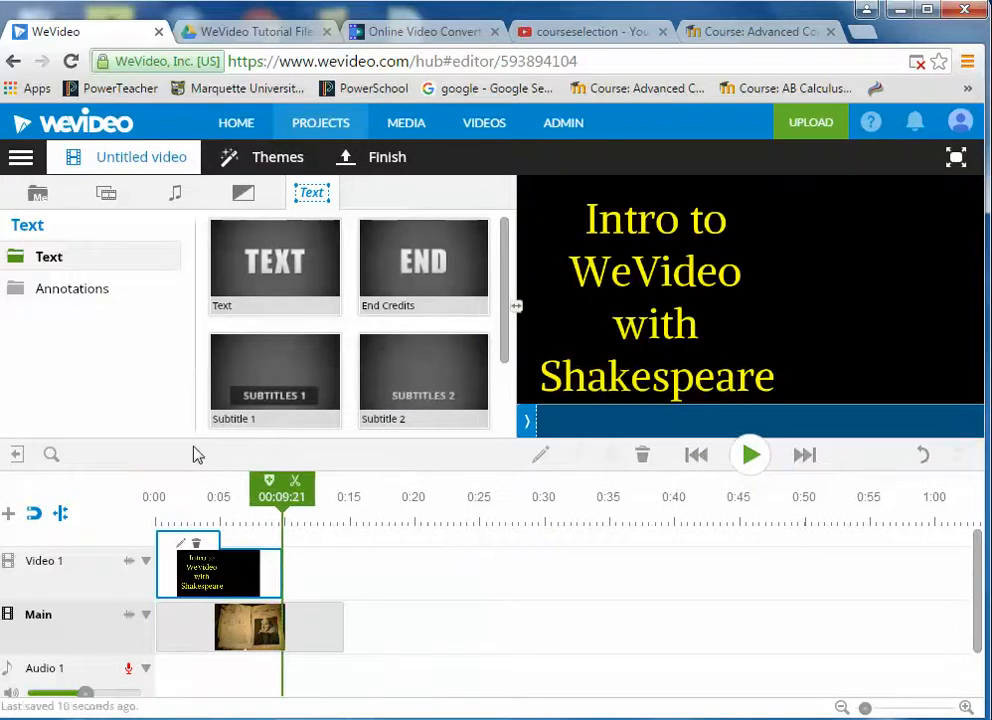
click(37, 199)
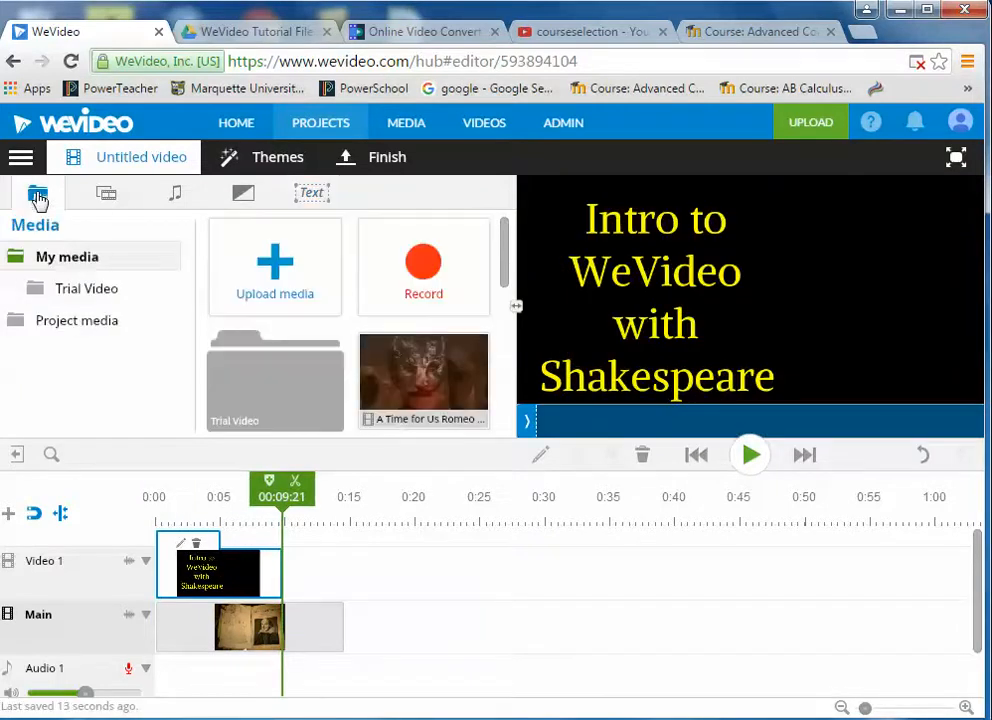
drag(505, 248, 505, 400)
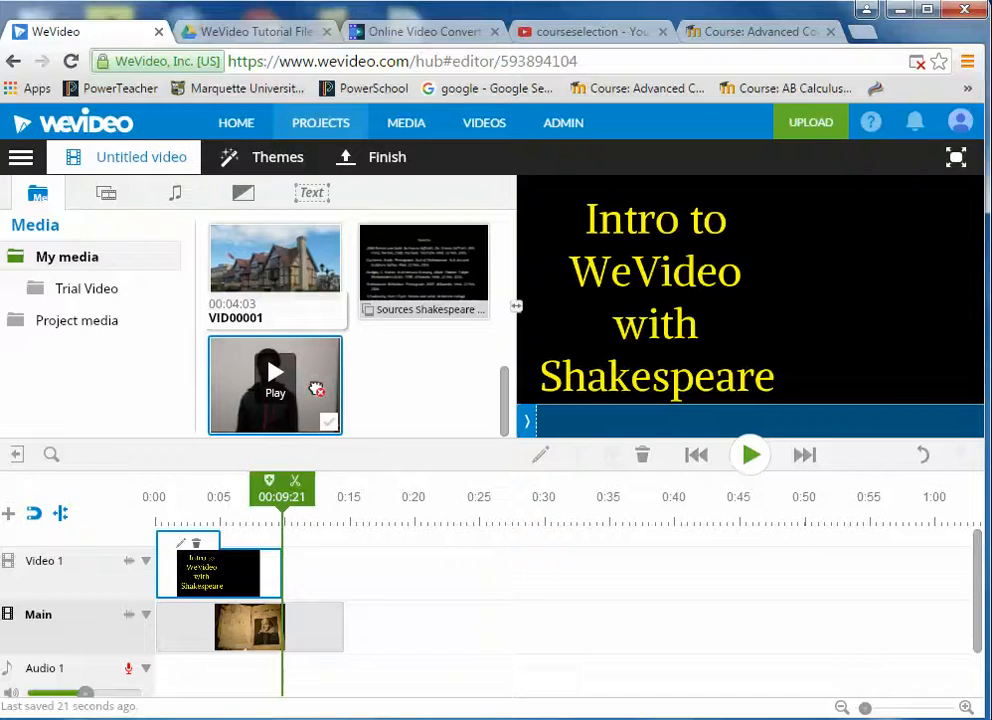
drag(314, 390, 237, 527)
drag(330, 372, 238, 570)
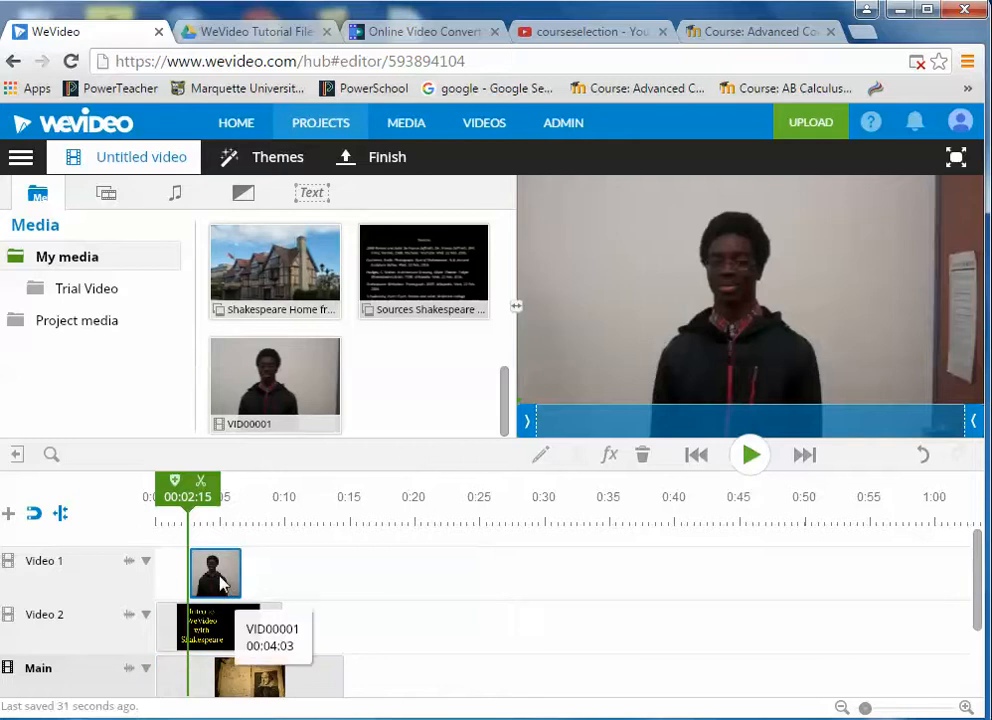
drag(221, 582, 242, 585)
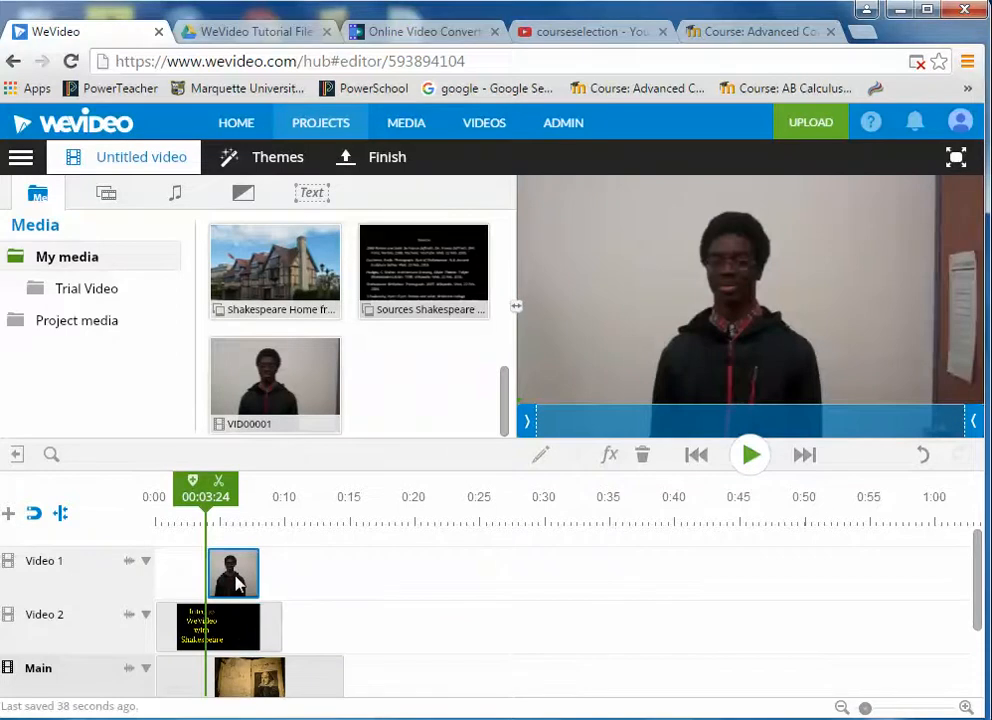
double_click(238, 585)
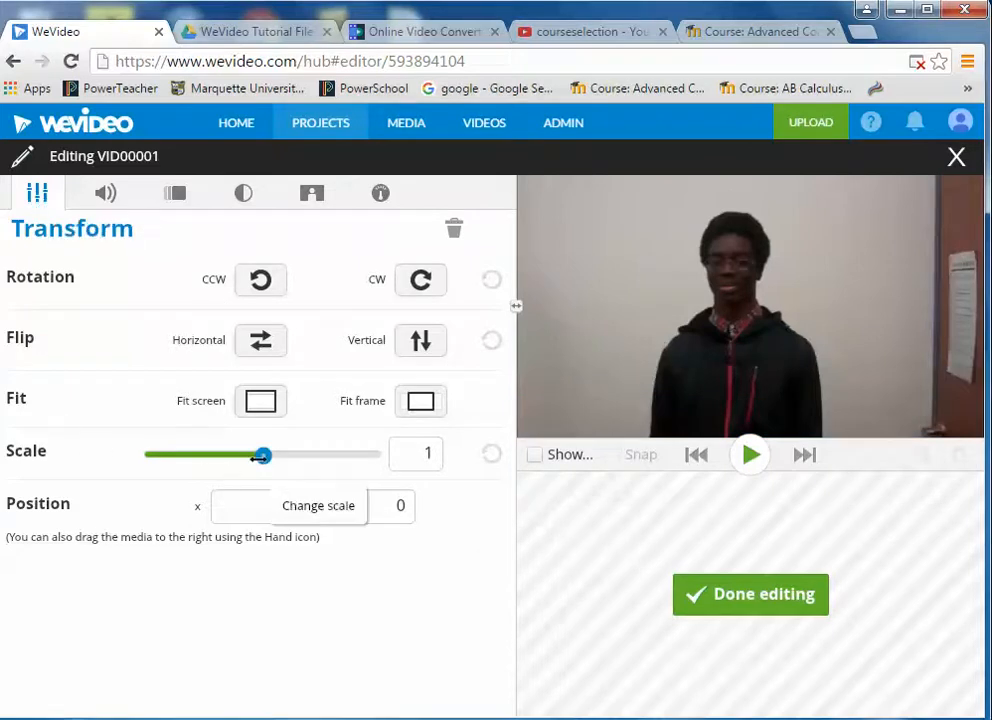
- Scale VID00001 to 0.55 and move it to the lower right at x 489, y 207
drag(260, 456, 213, 456)
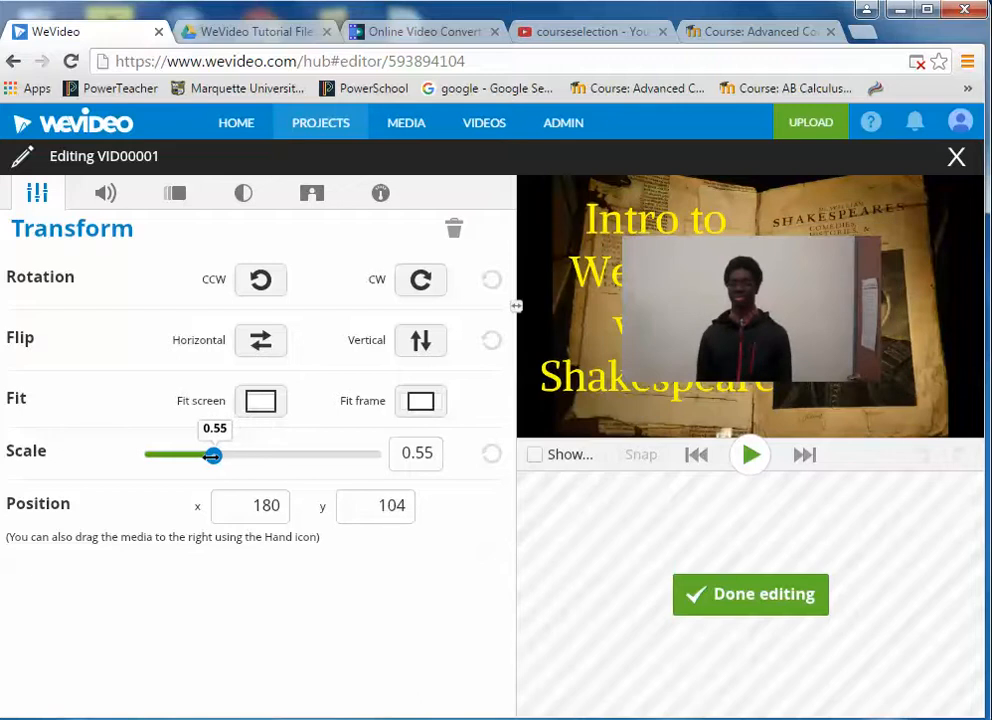
drag(695, 323, 742, 343)
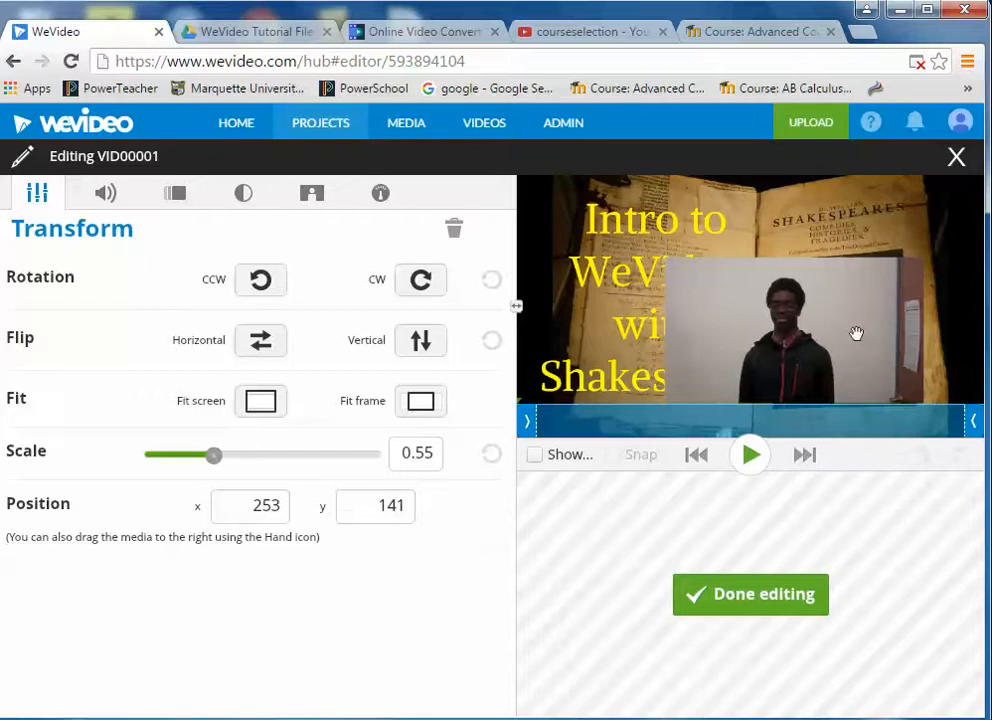
drag(855, 332, 985, 359)
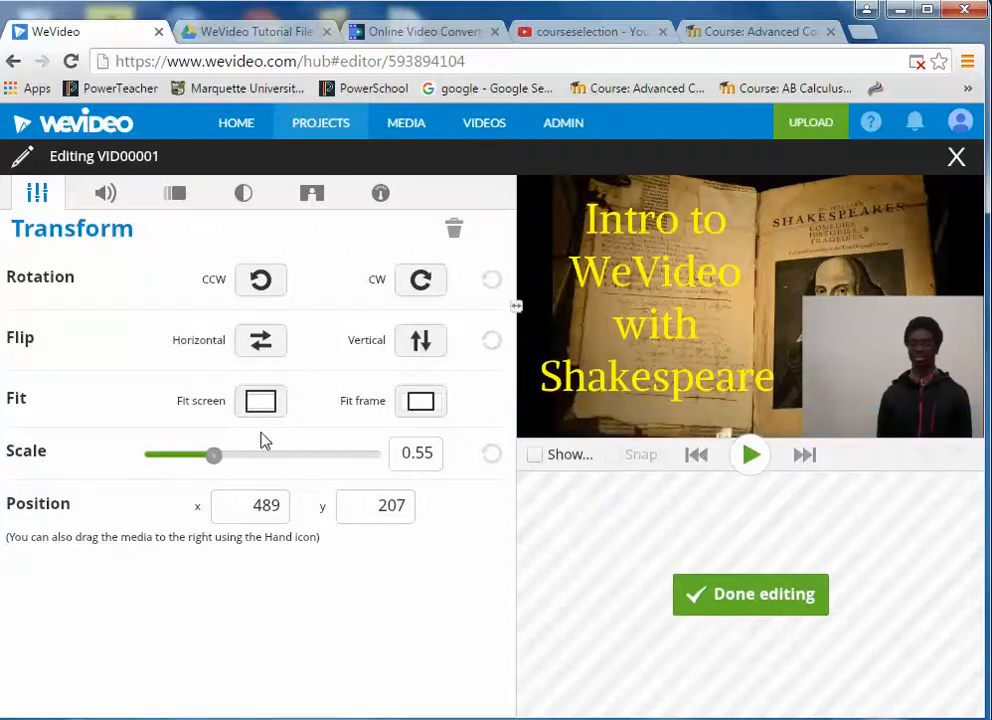
- Look through the VID00001 clip's Volume, Animation and Color settings, ending on Color Keying
click(106, 200)
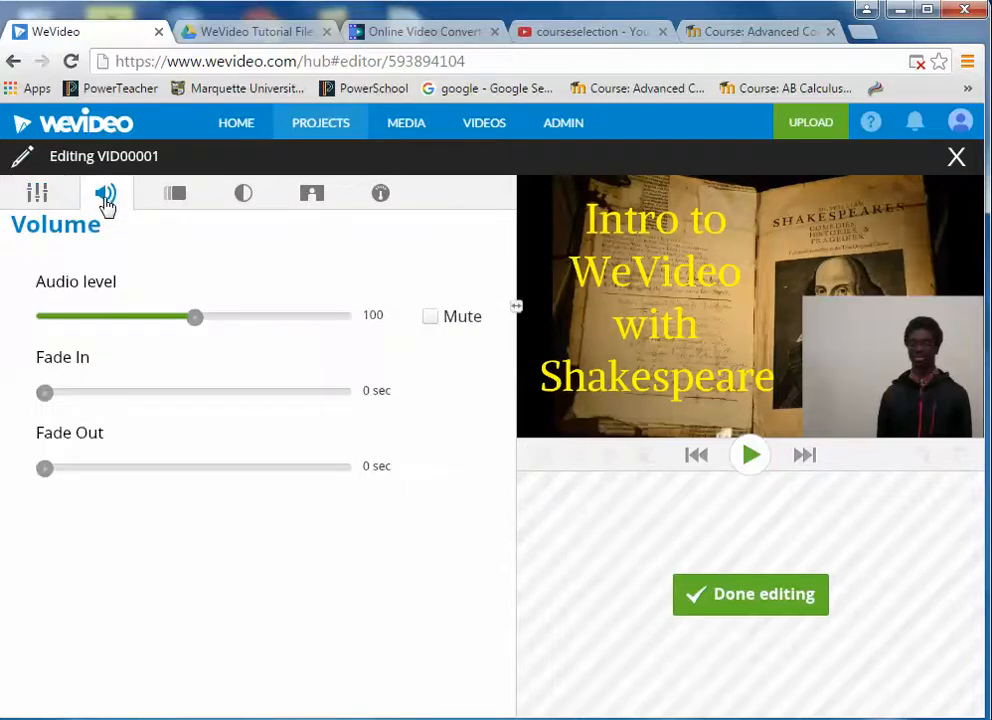
click(178, 199)
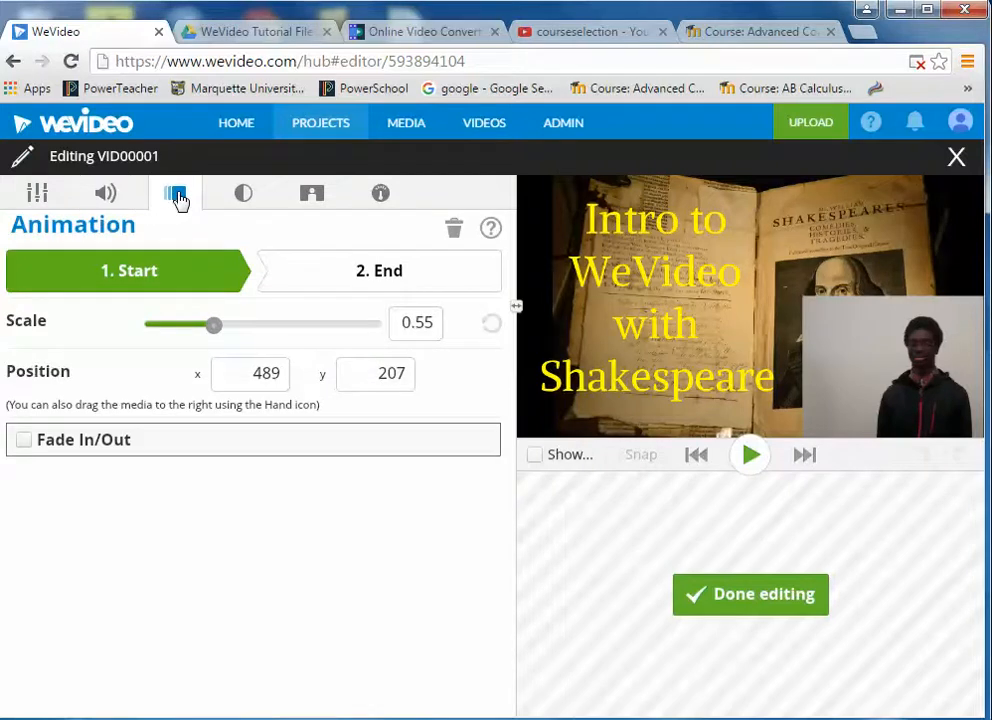
click(248, 200)
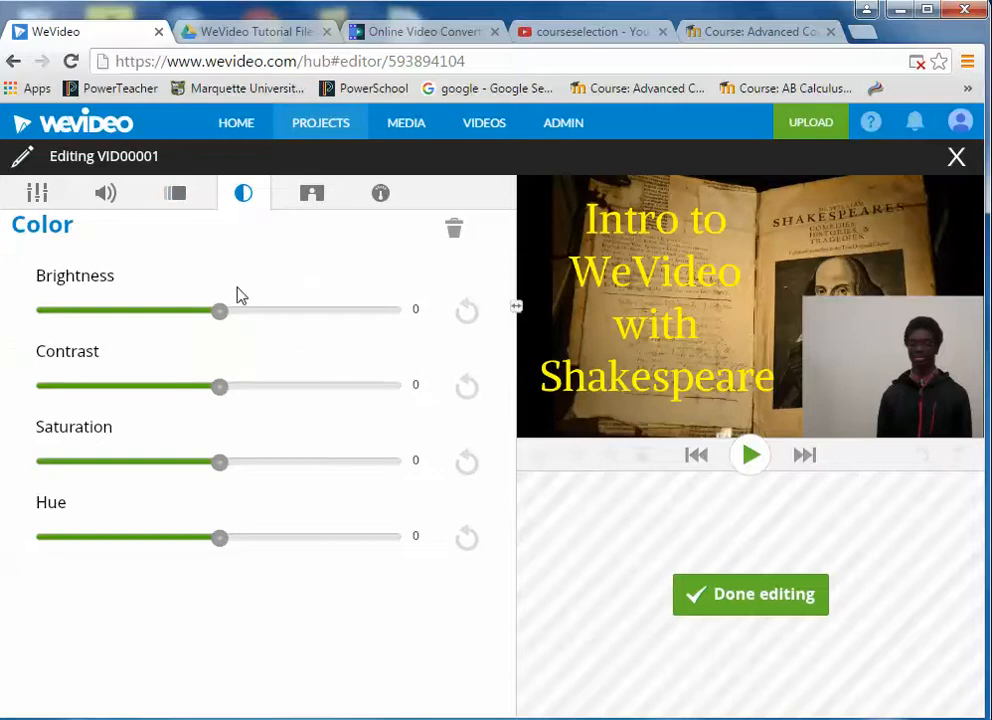
click(314, 198)
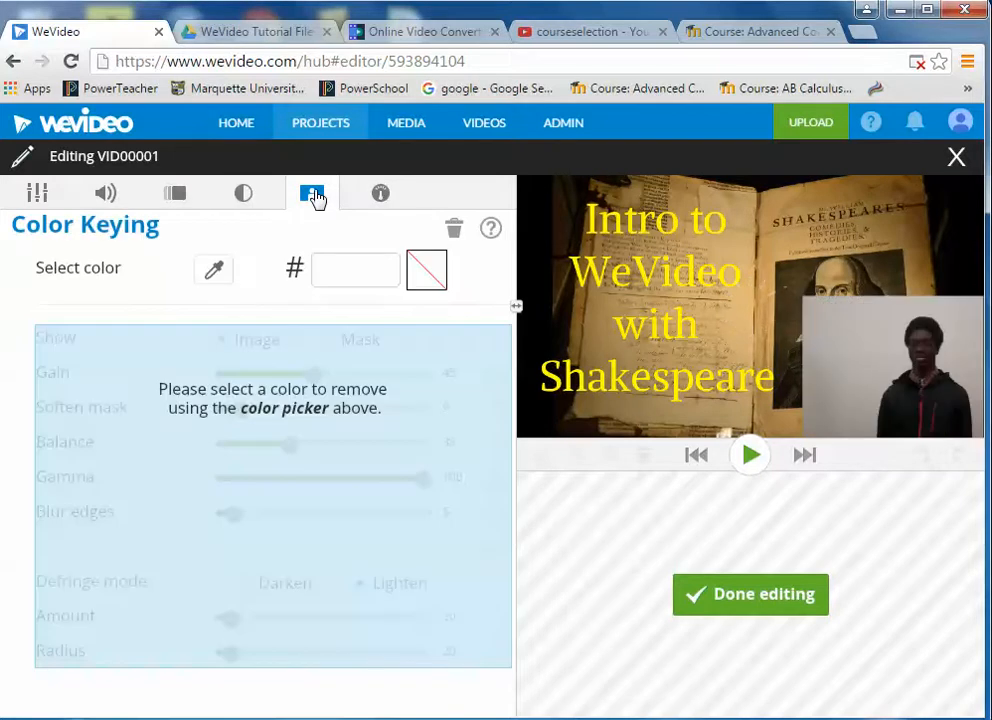
- Key out the presenter's grey wall with colour beb8b2 at gain 88, preview it, and finish editing
click(214, 274)
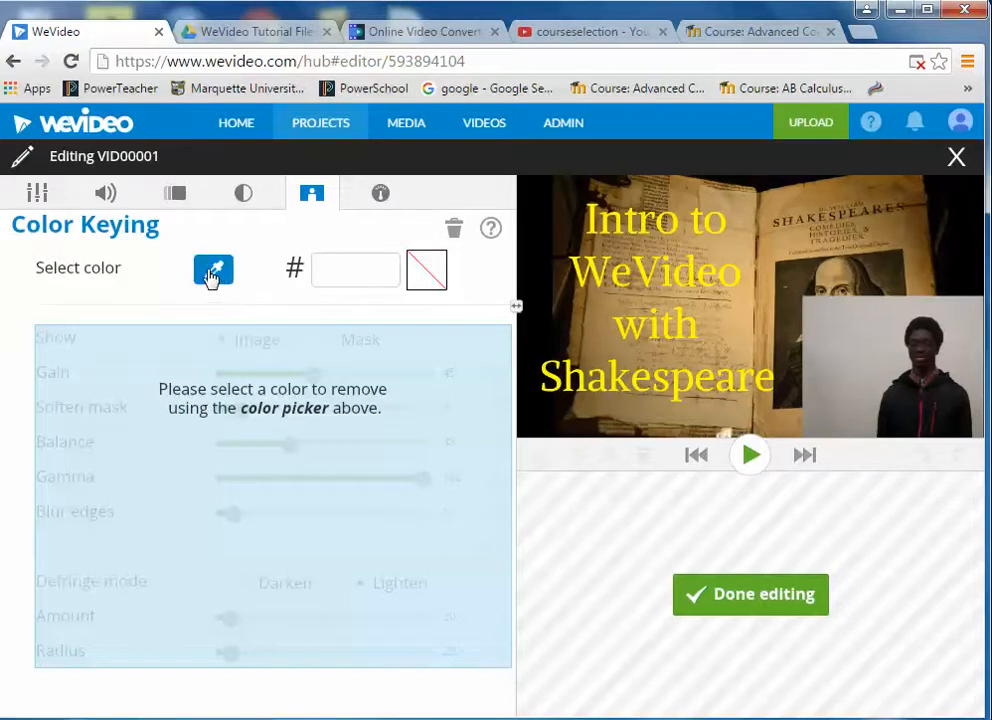
click(870, 340)
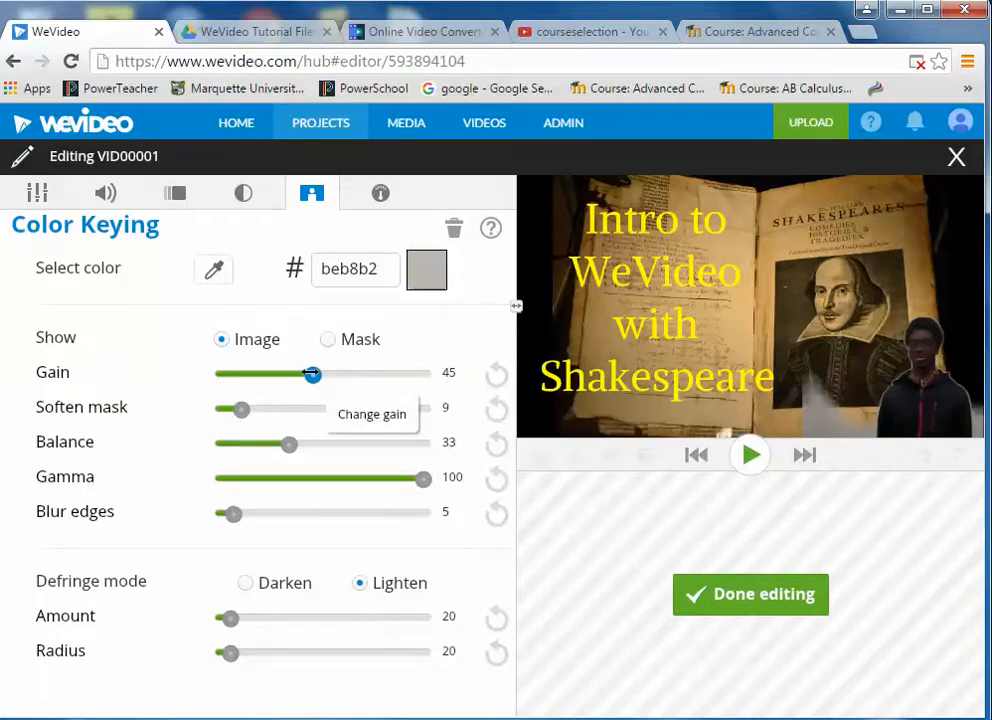
drag(312, 374, 398, 383)
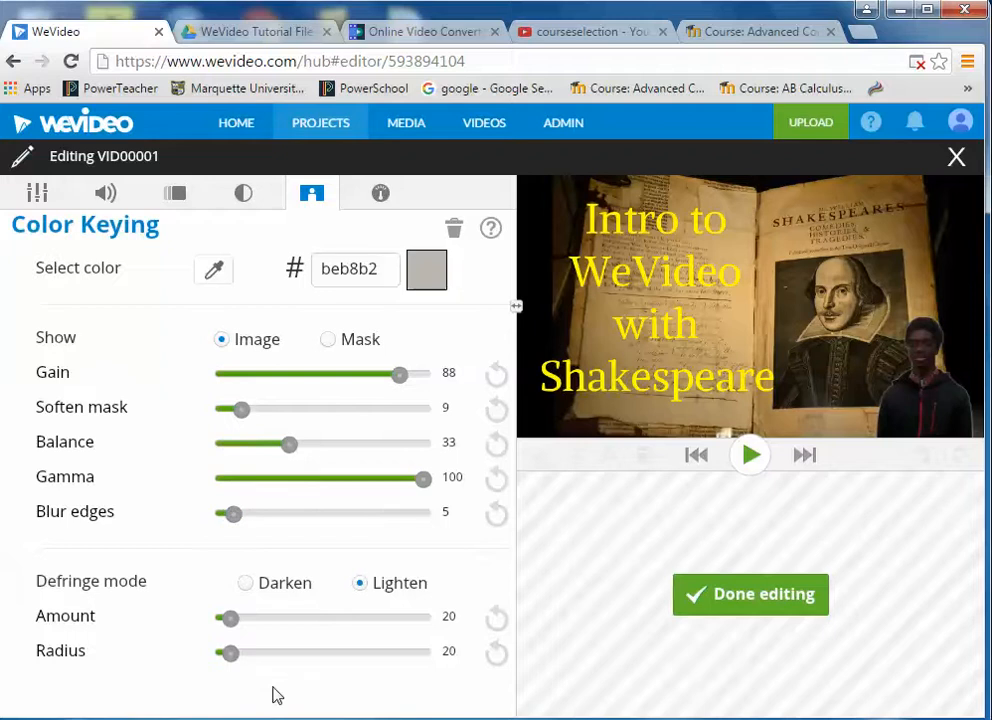
click(751, 456)
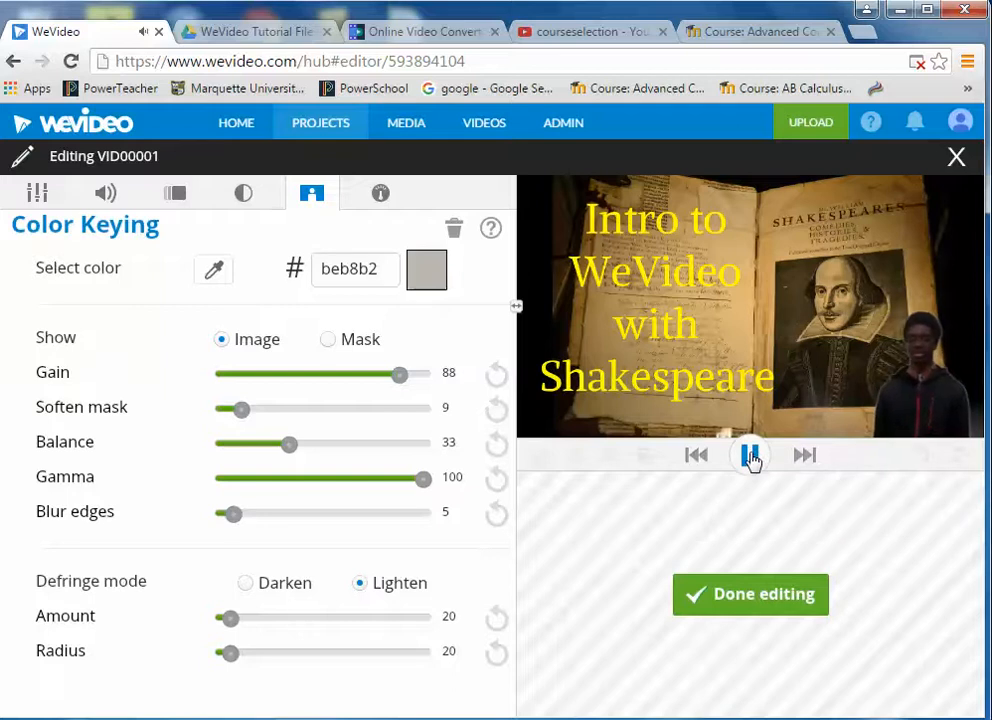
click(748, 601)
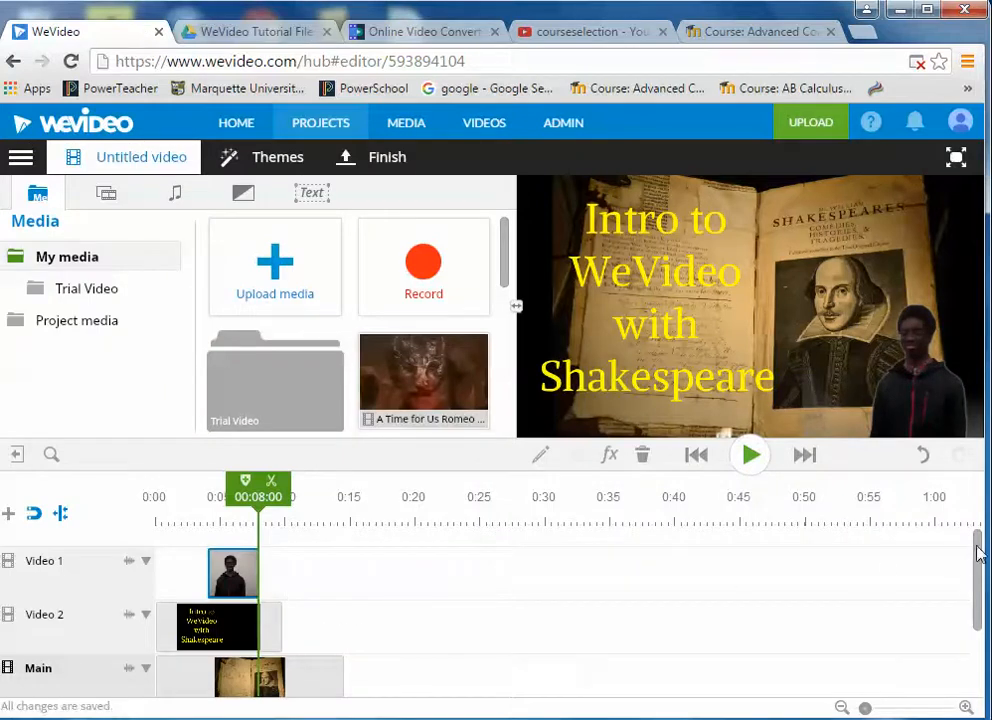
- Browse the free music library's Action, Speed, Fast folder
drag(980, 550, 980, 590)
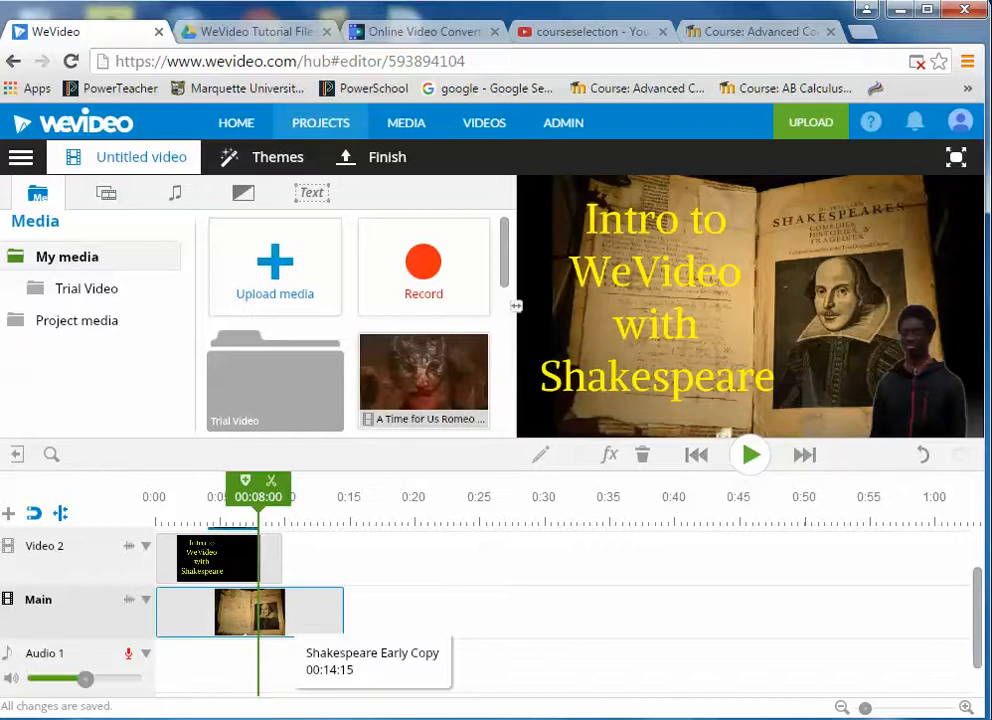
mouse_move(479, 353)
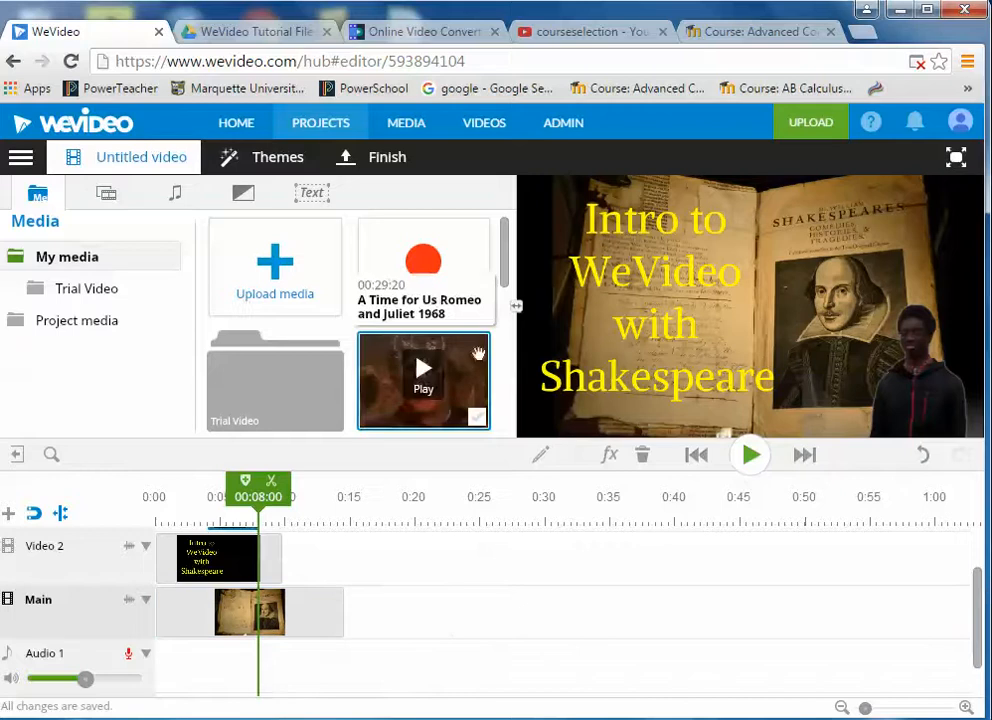
click(176, 200)
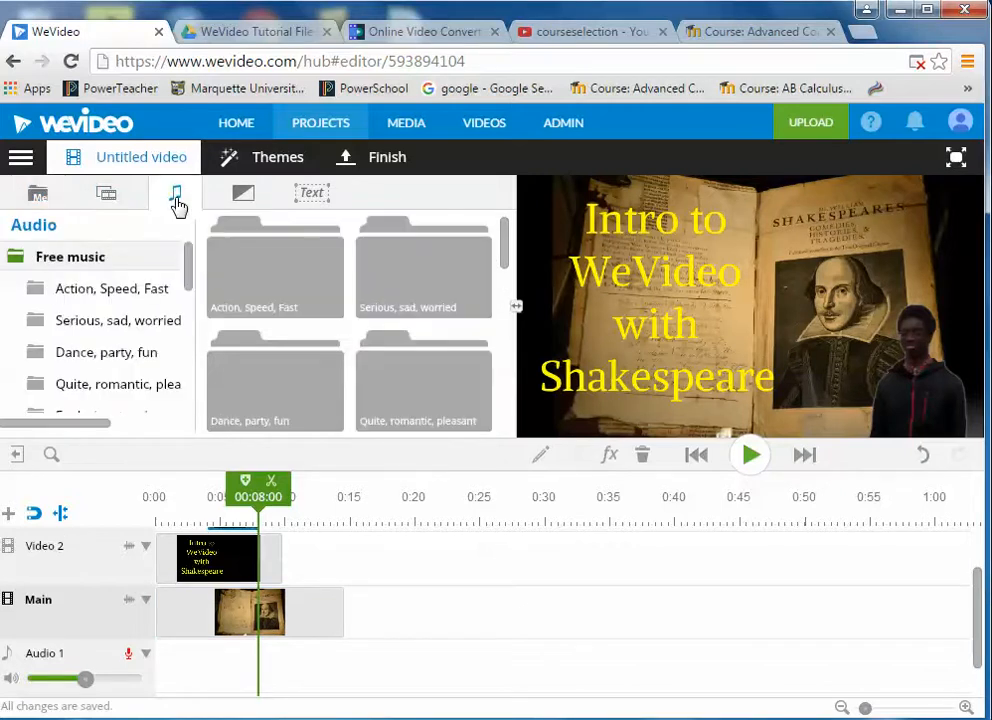
click(279, 284)
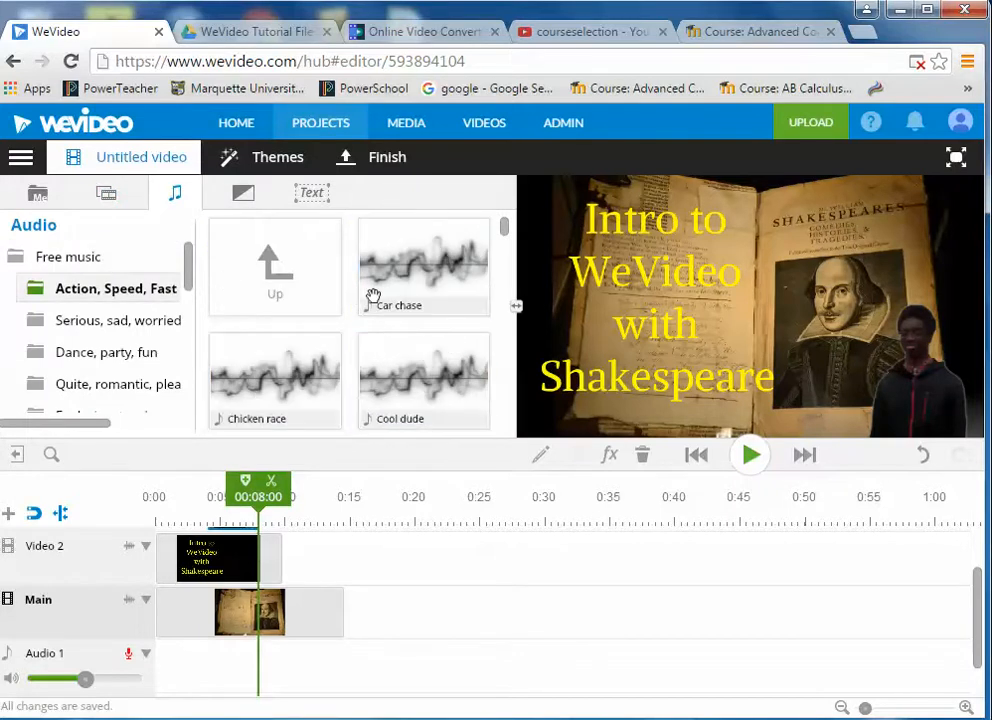
- Place romeo_and_juliet_extract from the project media onto Audio 1 starting at 0:00
click(36, 197)
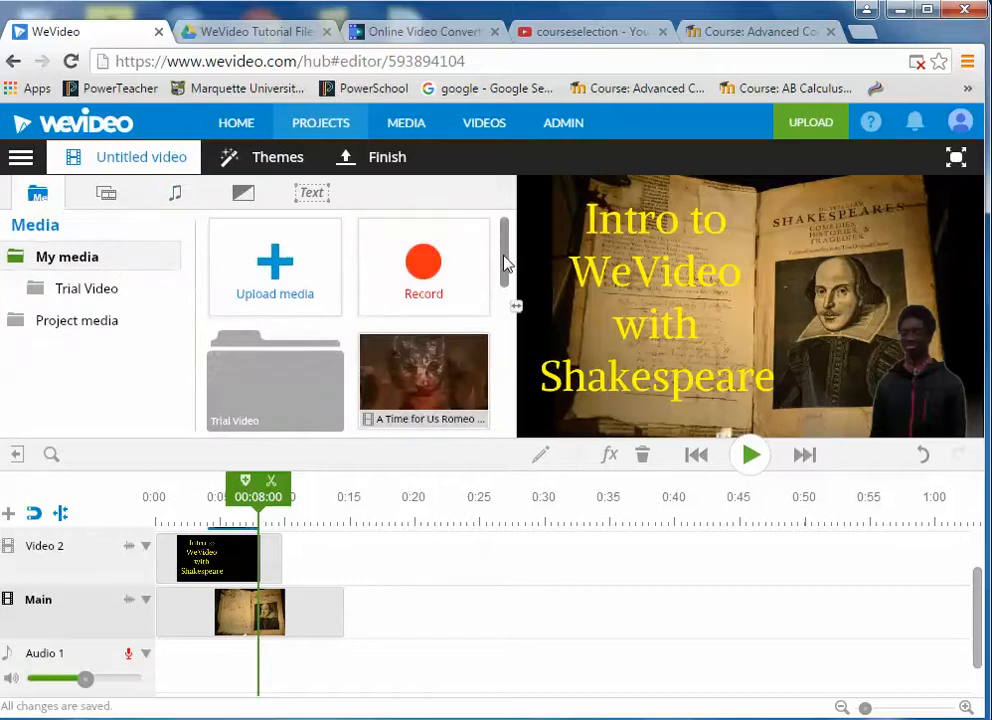
scroll(505, 263, down, 3)
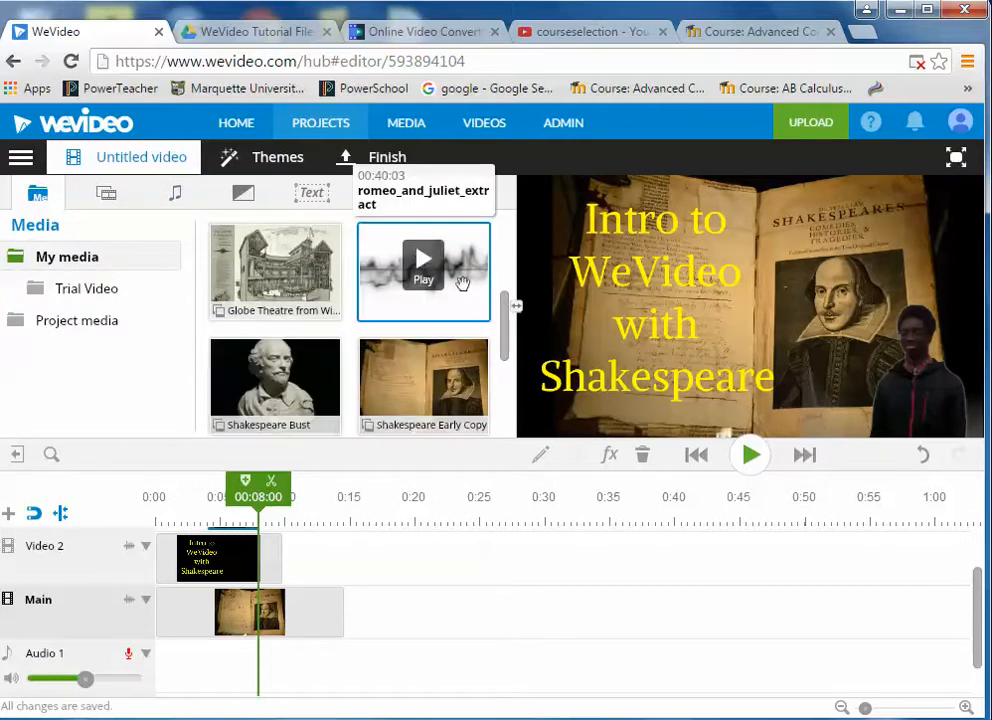
drag(466, 268, 202, 652)
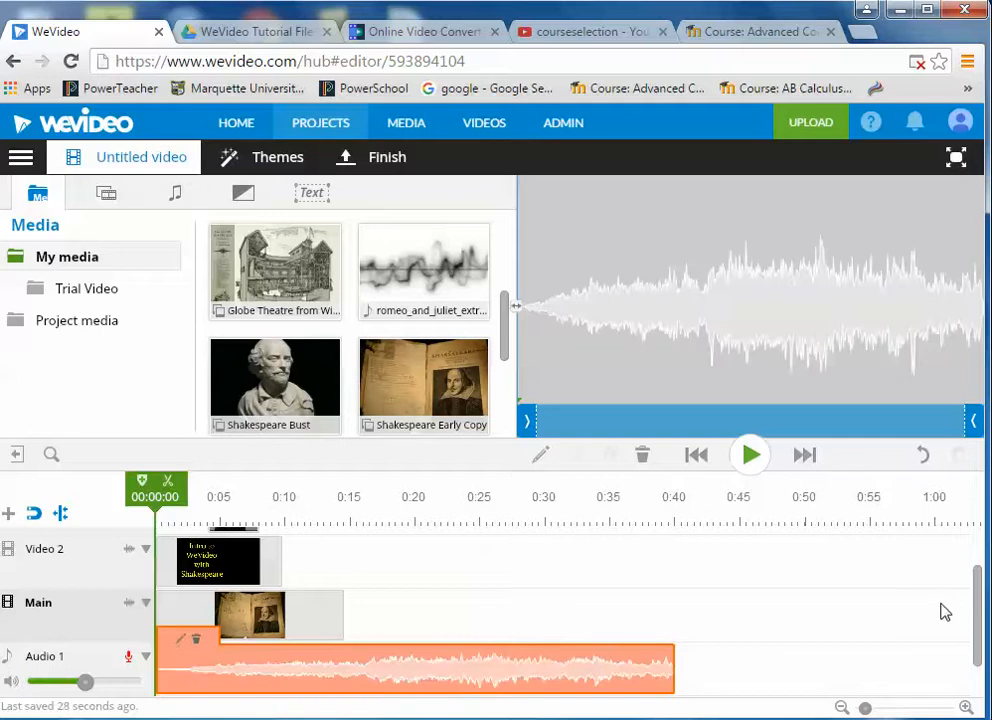
scroll(980, 598, down, 2)
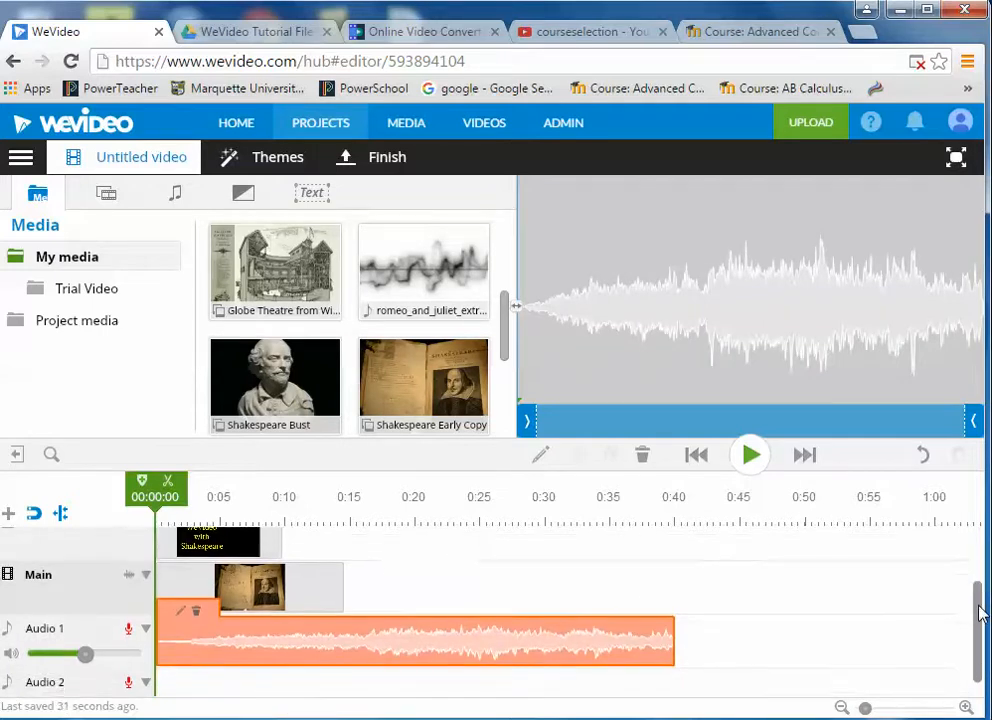
scroll(978, 590, up, 3)
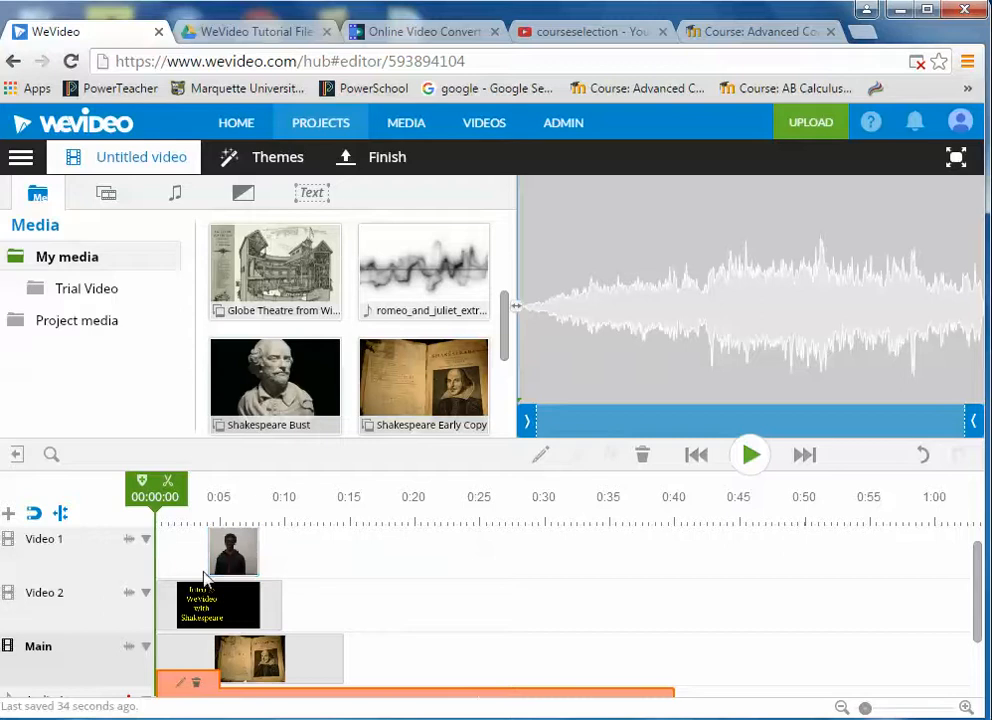
click(258, 607)
- Trim the Video 2 title card and the Main-track Shakespeare book clip to end near 0:08
drag(277, 600, 258, 600)
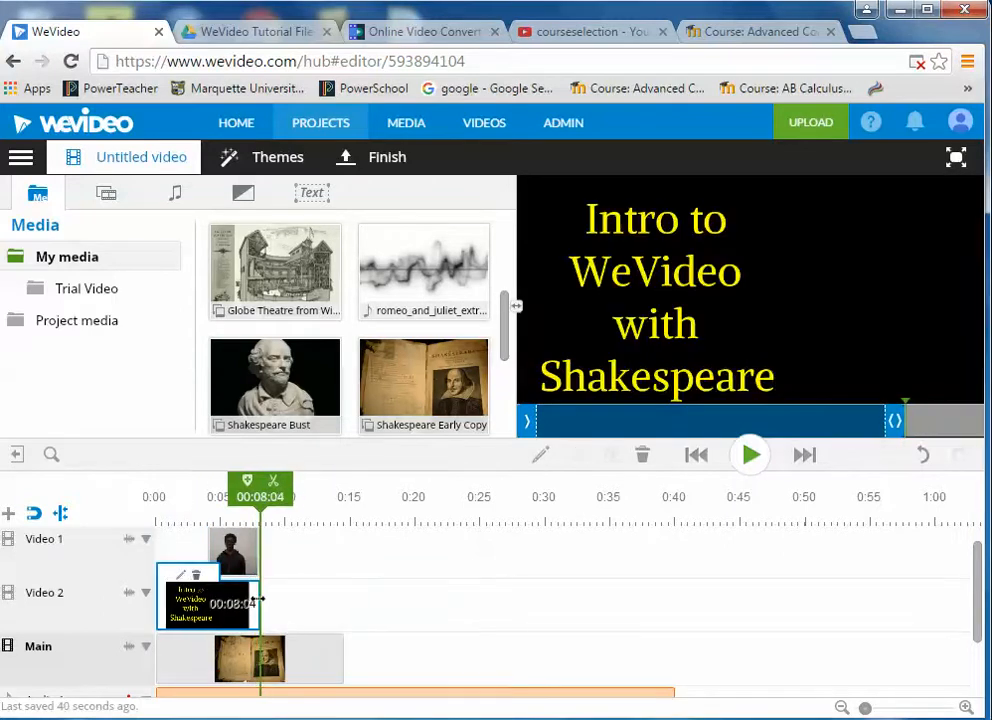
click(309, 650)
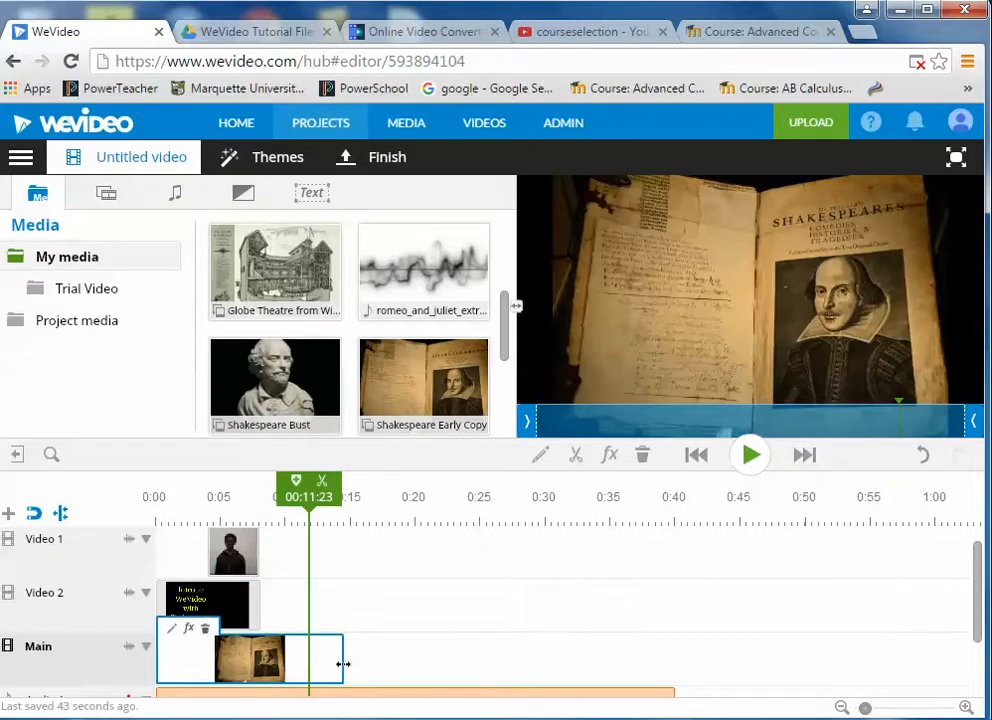
drag(341, 660, 268, 652)
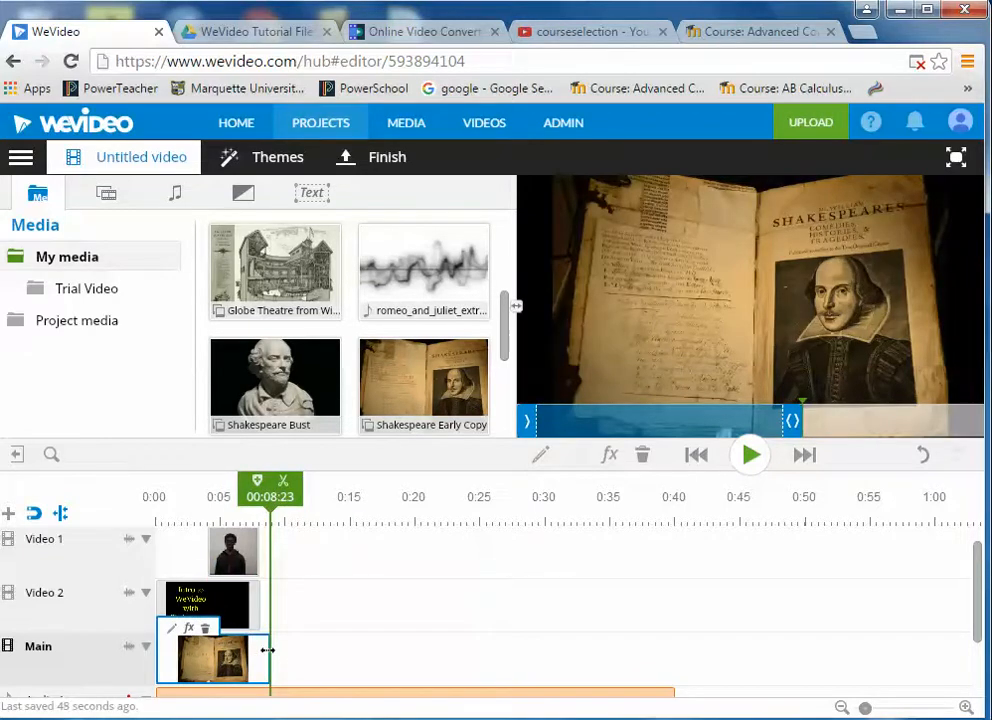
click(253, 608)
drag(260, 614, 268, 614)
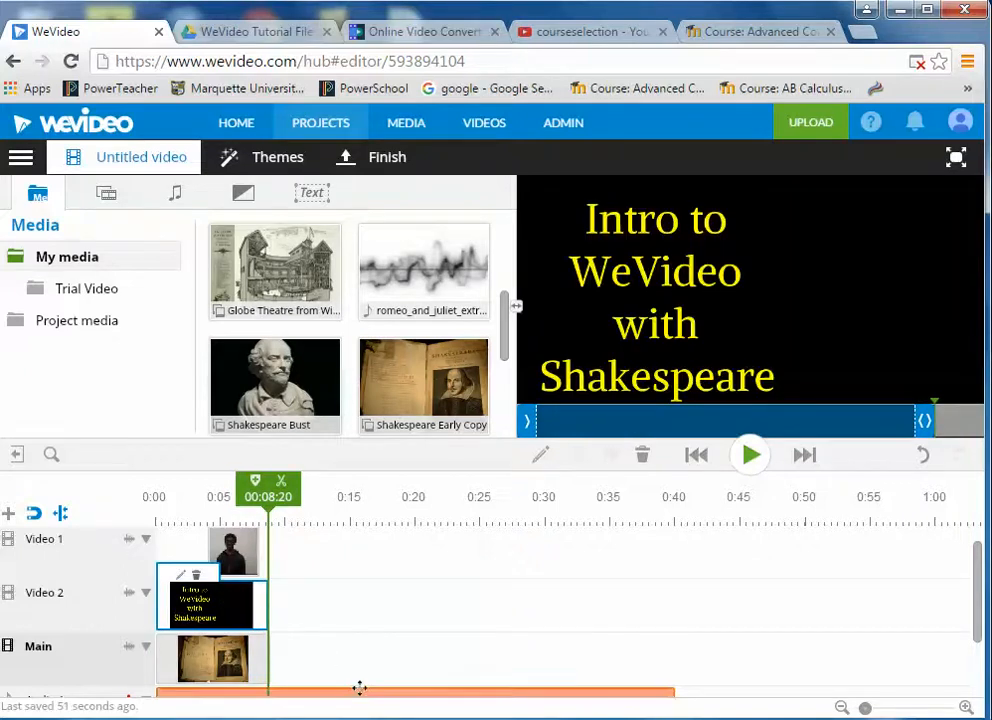
mouse_move(983, 588)
mouse_down()
mouse_move(983, 617)
mouse_move(981, 594)
mouse_up()
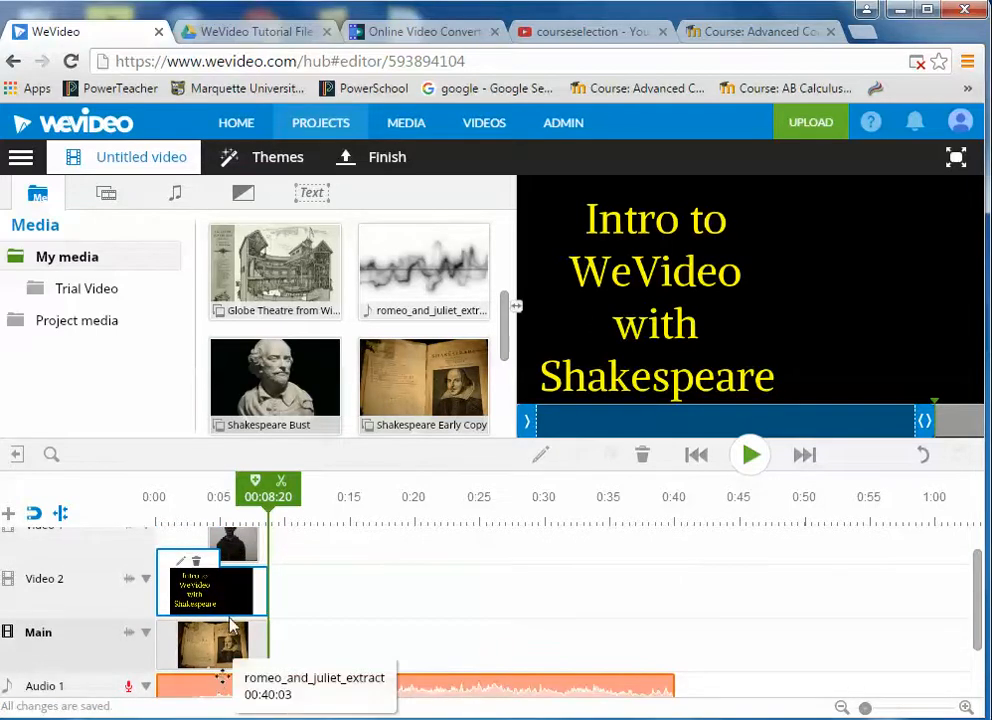
drag(272, 497, 209, 498)
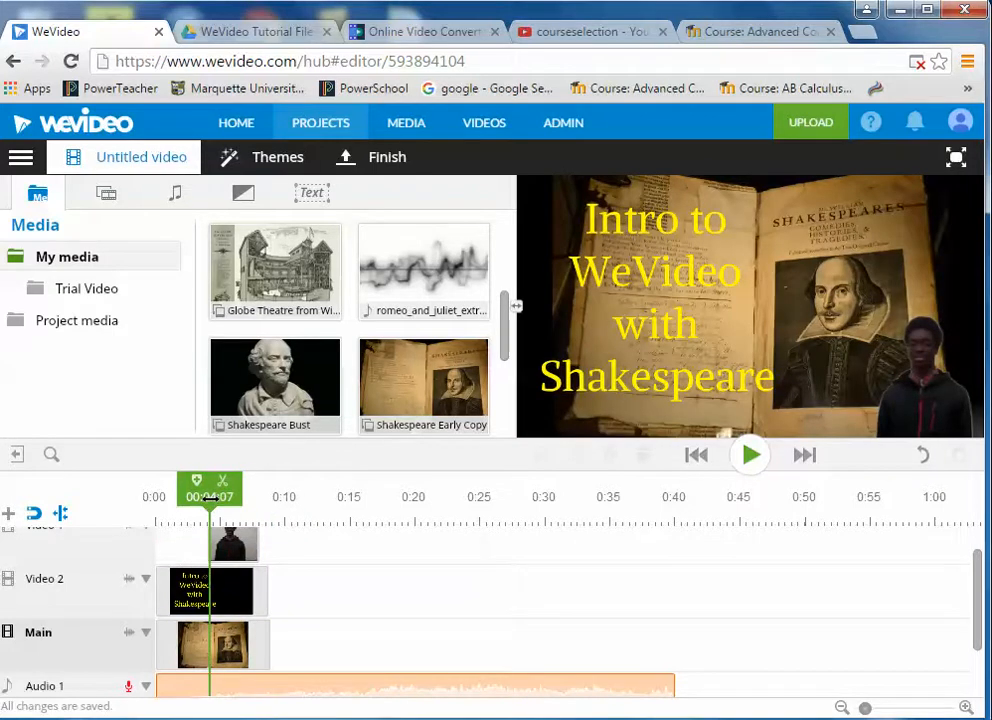
click(215, 590)
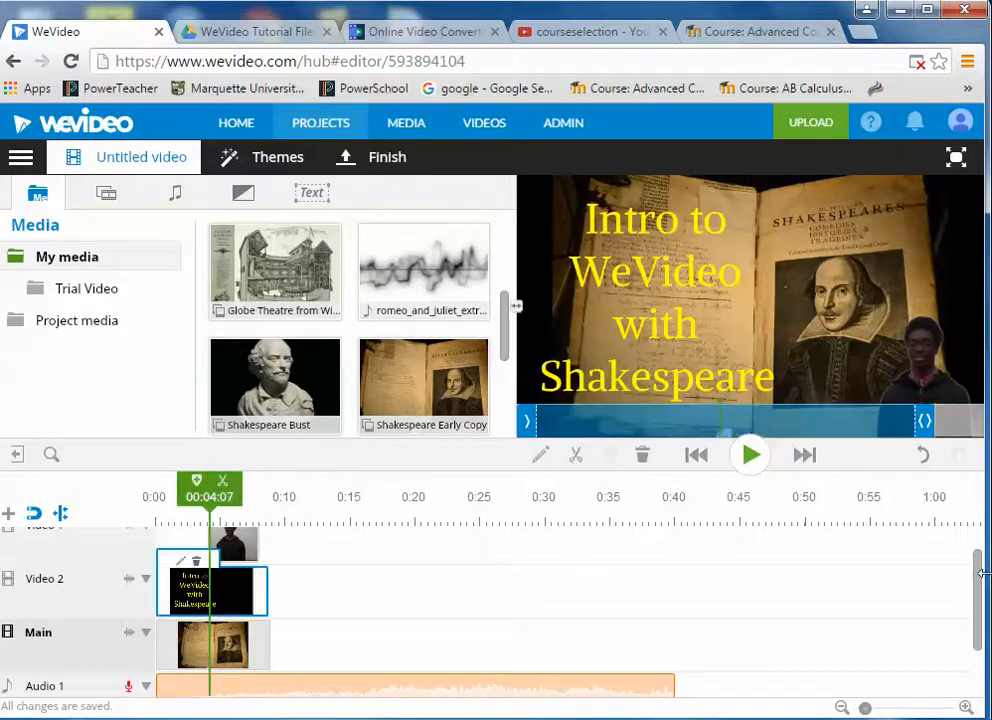
drag(981, 573, 981, 602)
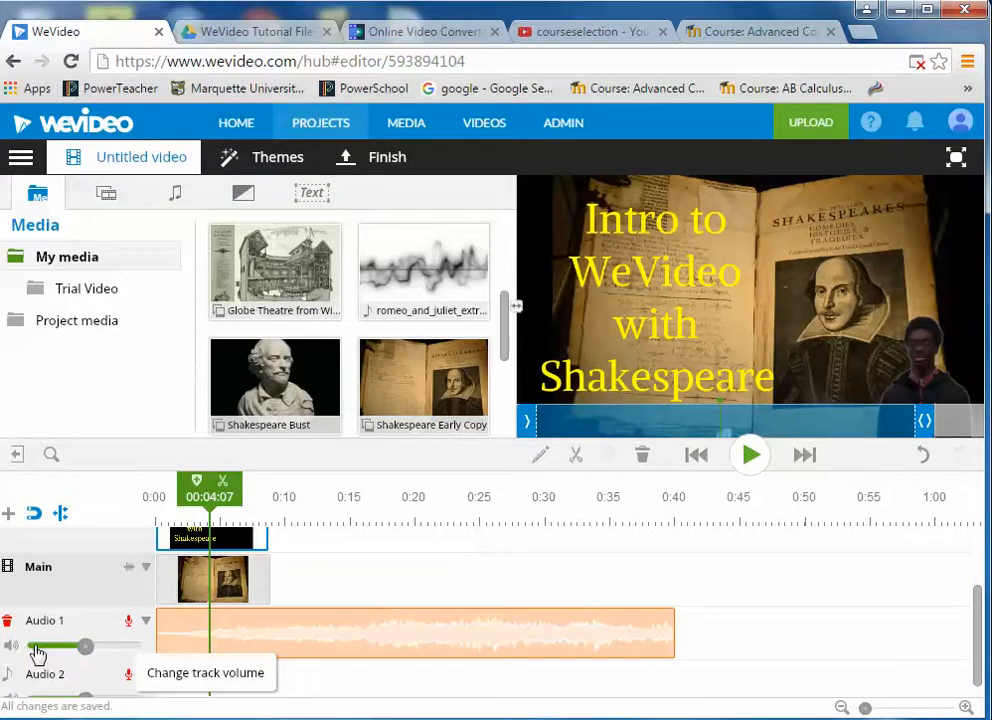
- Show Audio 1 volume levels and keyframe the music down to 18 and 29, then back to 98
click(146, 625)
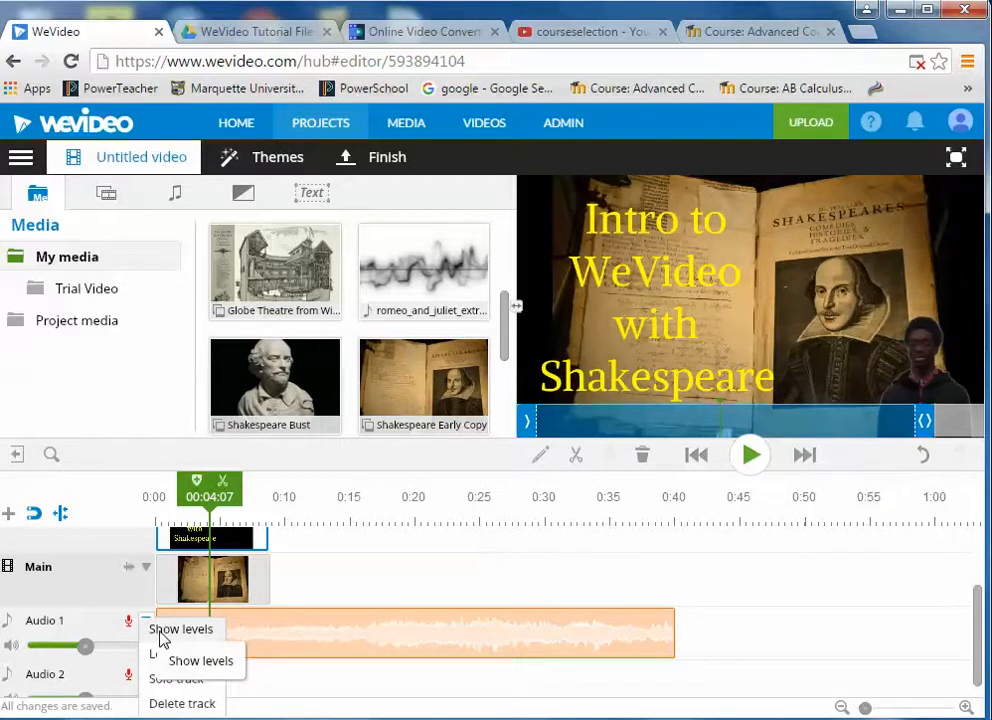
click(159, 633)
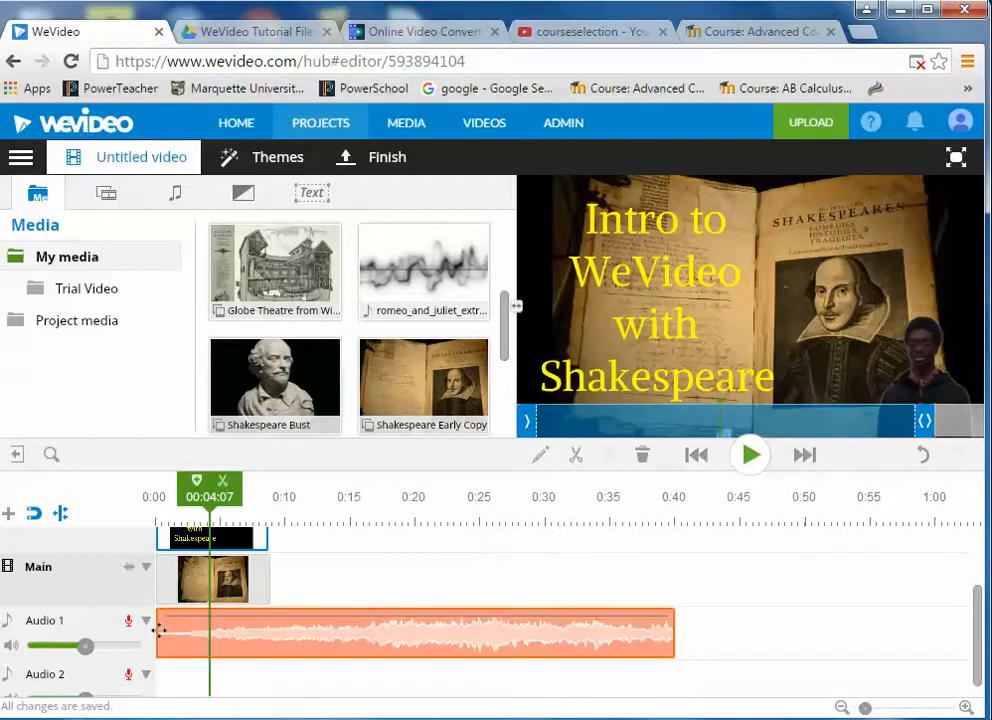
click(212, 621)
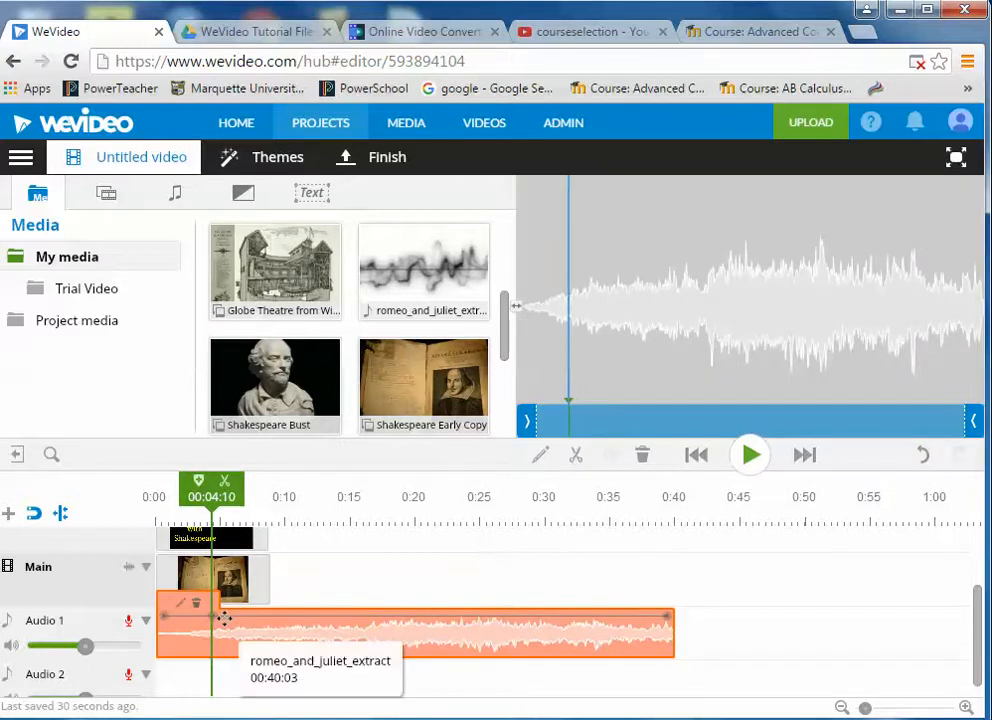
drag(225, 621, 204, 621)
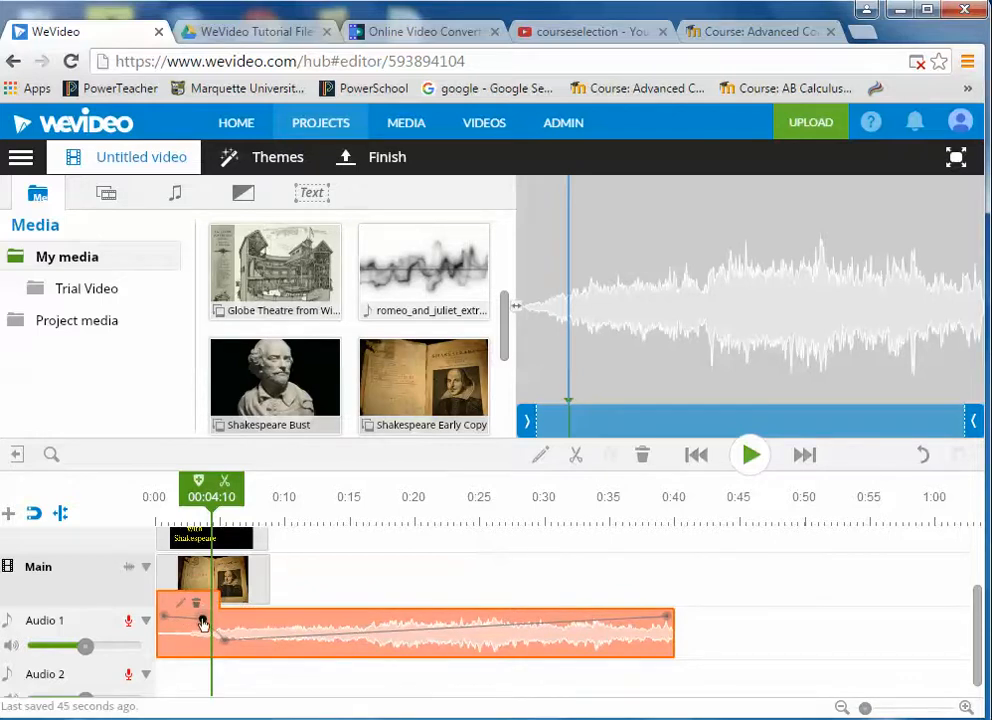
click(266, 640)
drag(266, 640, 285, 617)
click(288, 644)
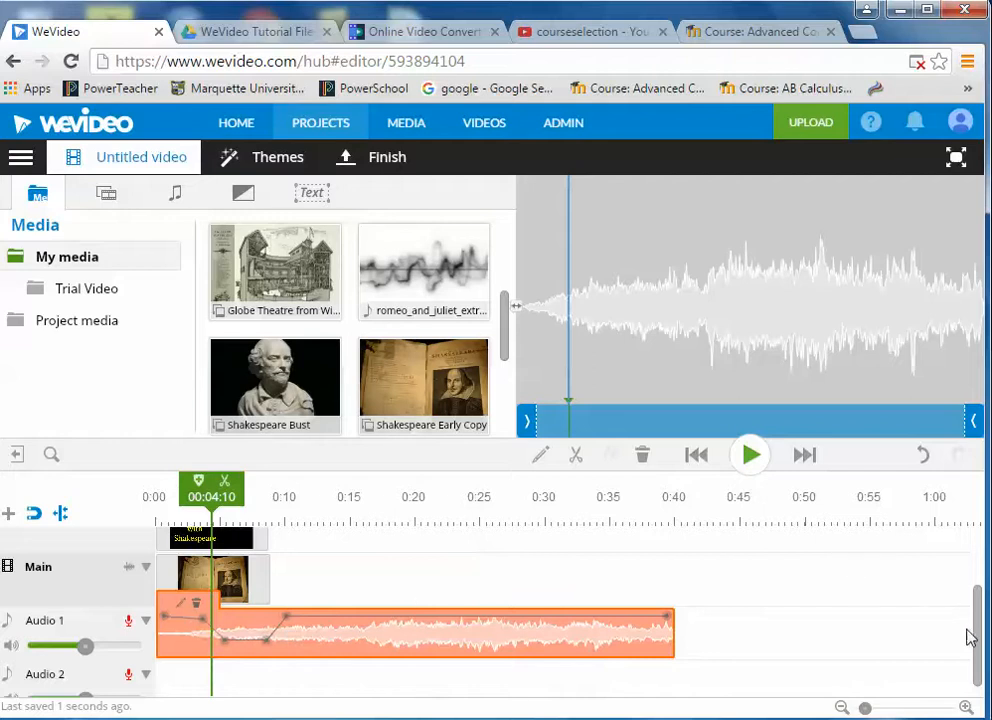
drag(978, 640, 978, 592)
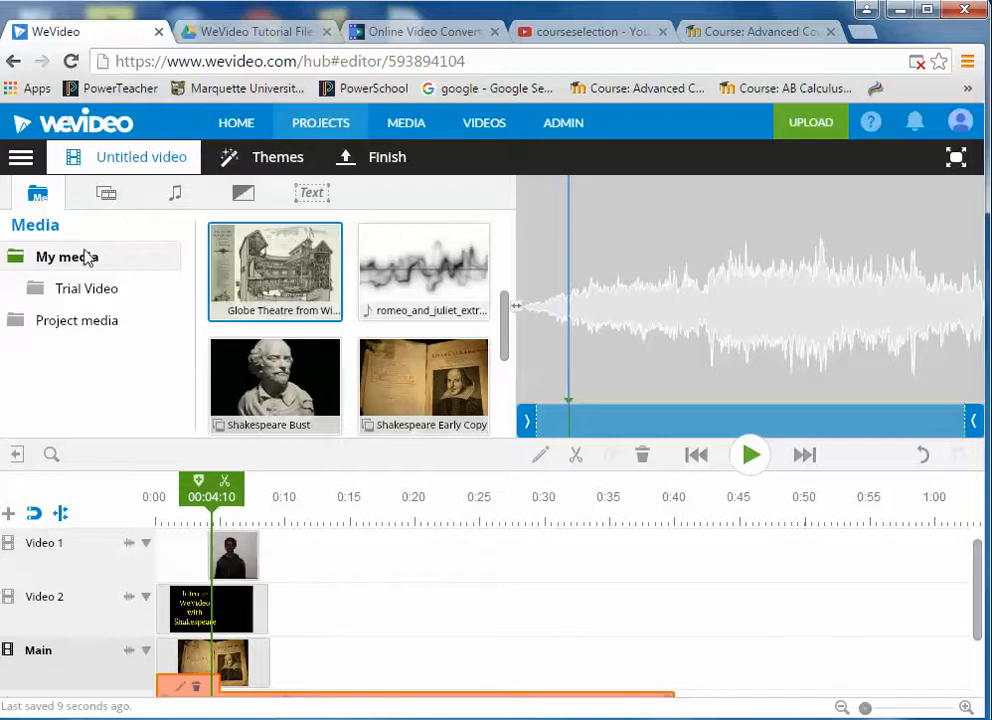
- Add a lengthened Cross fade transition after the book clip on the Main track
click(244, 197)
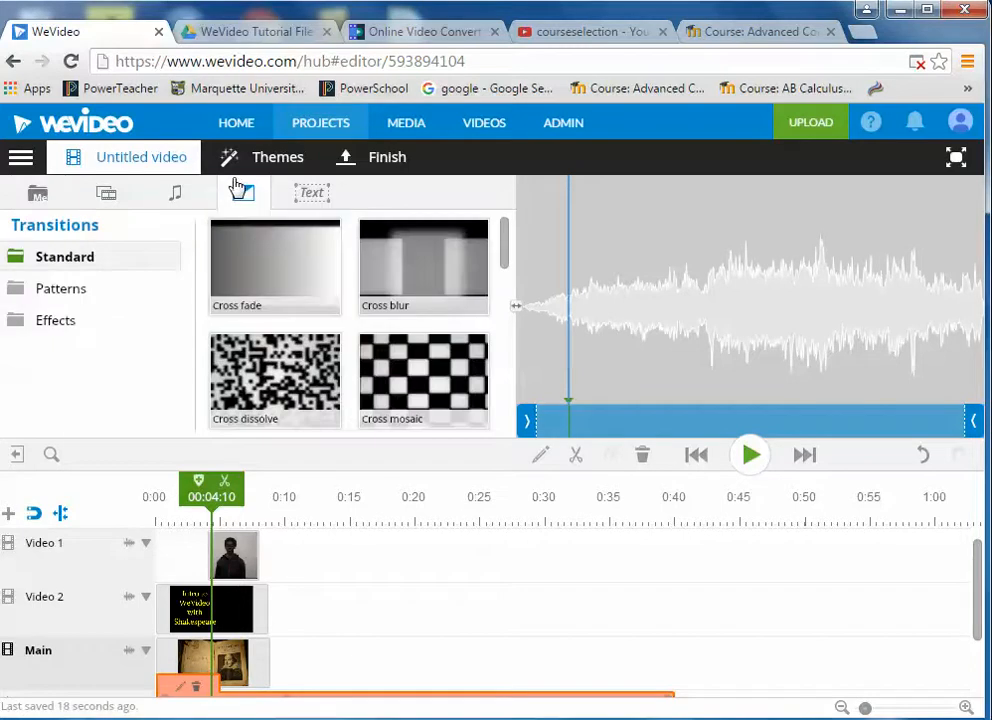
mouse_move(285, 288)
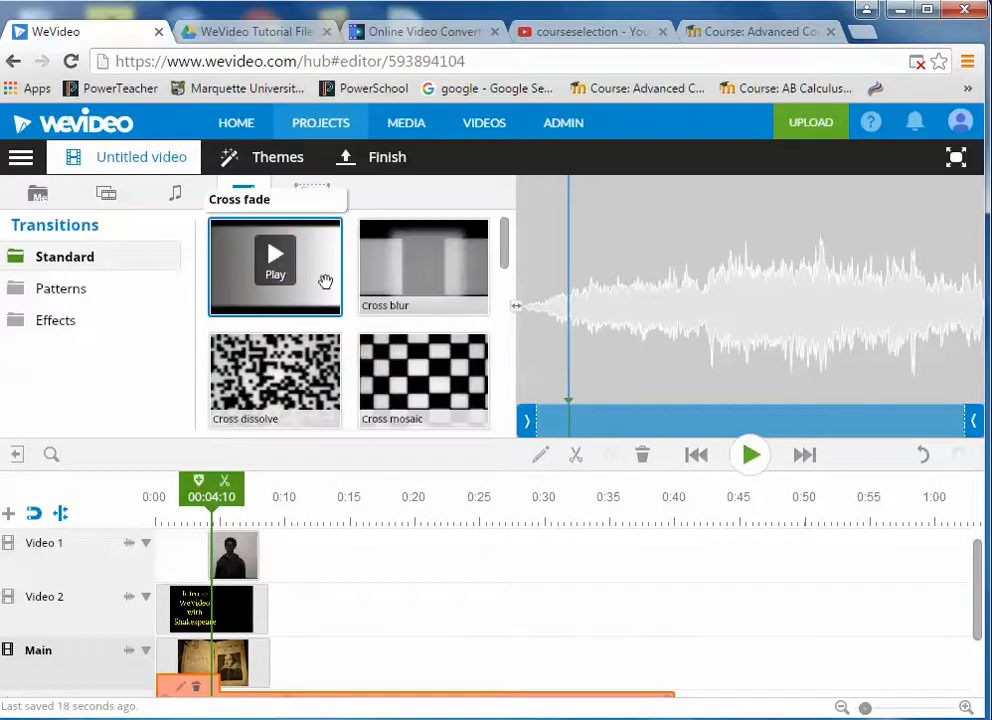
drag(321, 271, 352, 668)
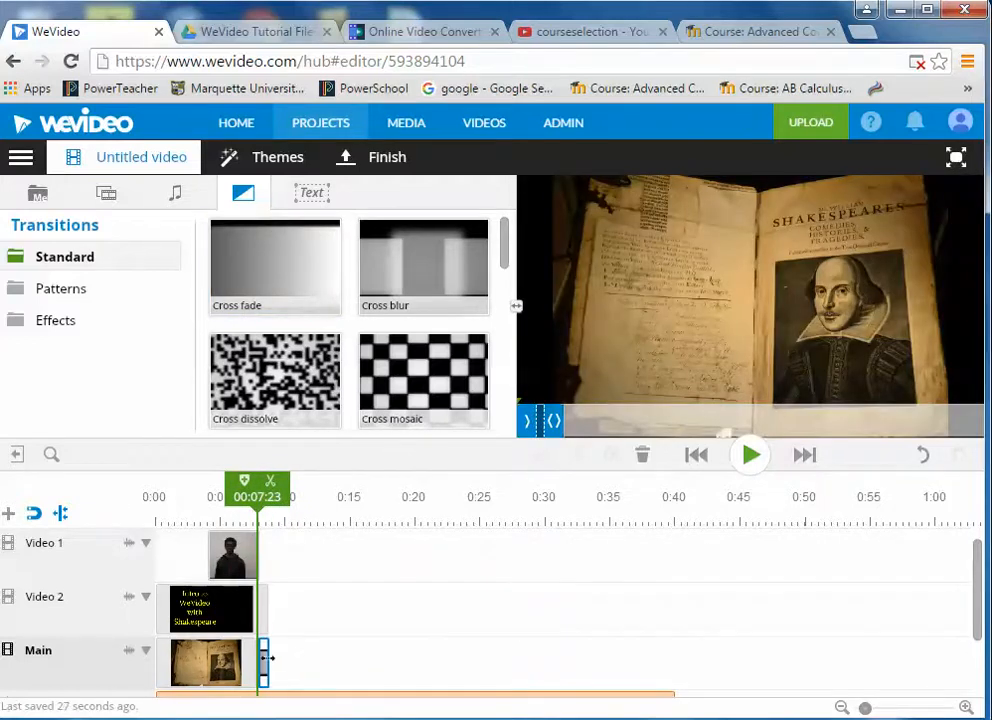
drag(268, 658, 323, 669)
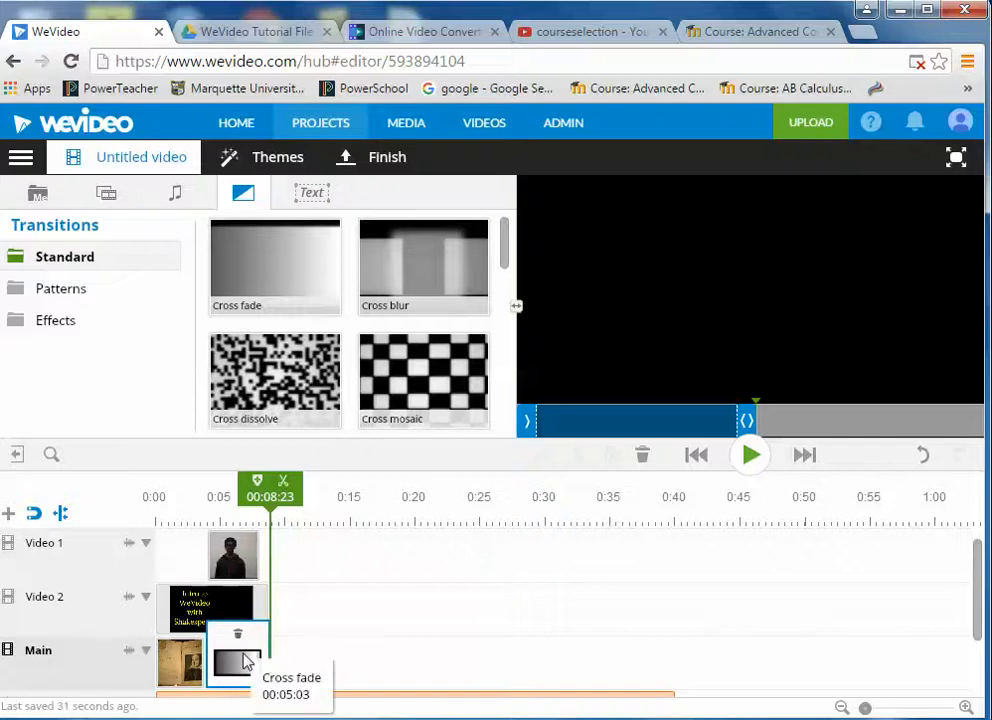
- Extend the book clip to about 0:08 and move the presenter clip to start near 0:04
drag(272, 497, 172, 497)
click(193, 665)
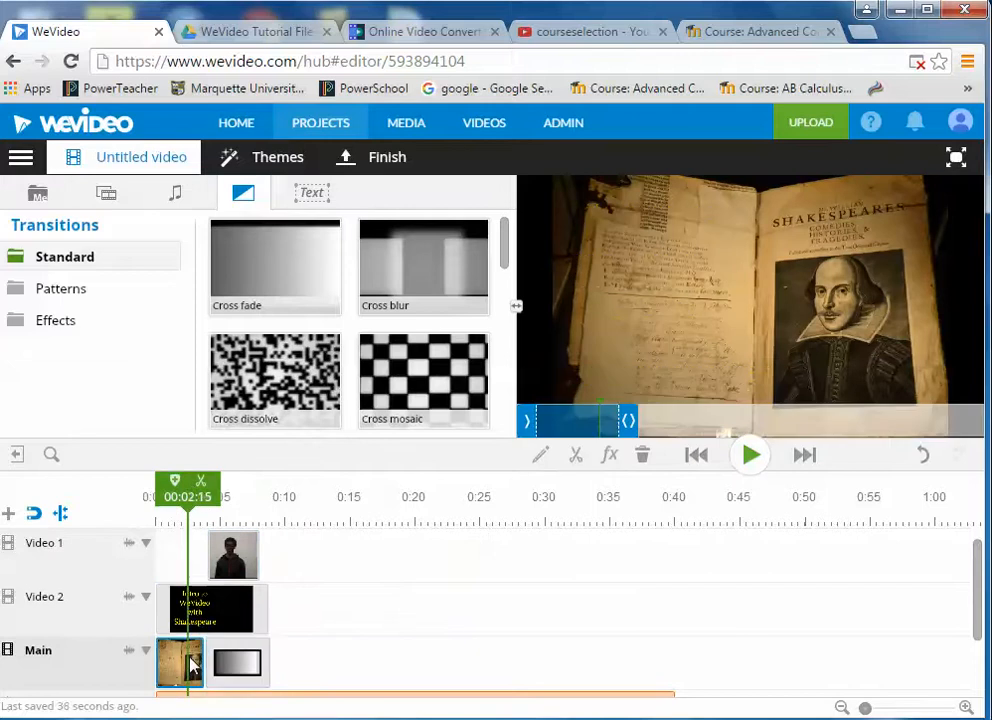
drag(199, 660, 272, 660)
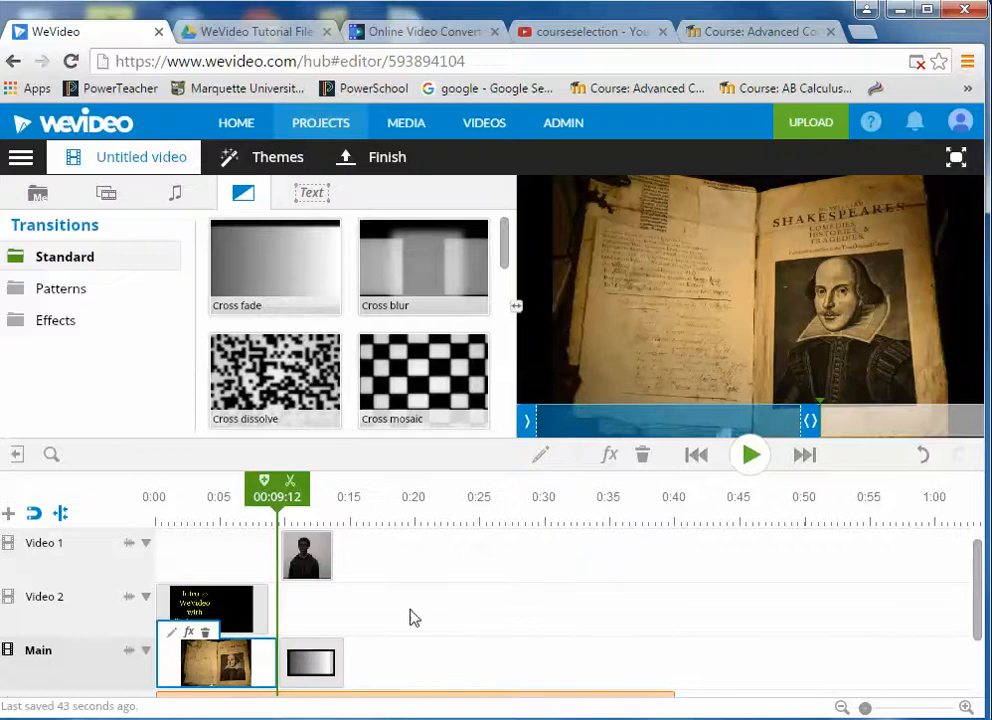
drag(311, 556, 243, 567)
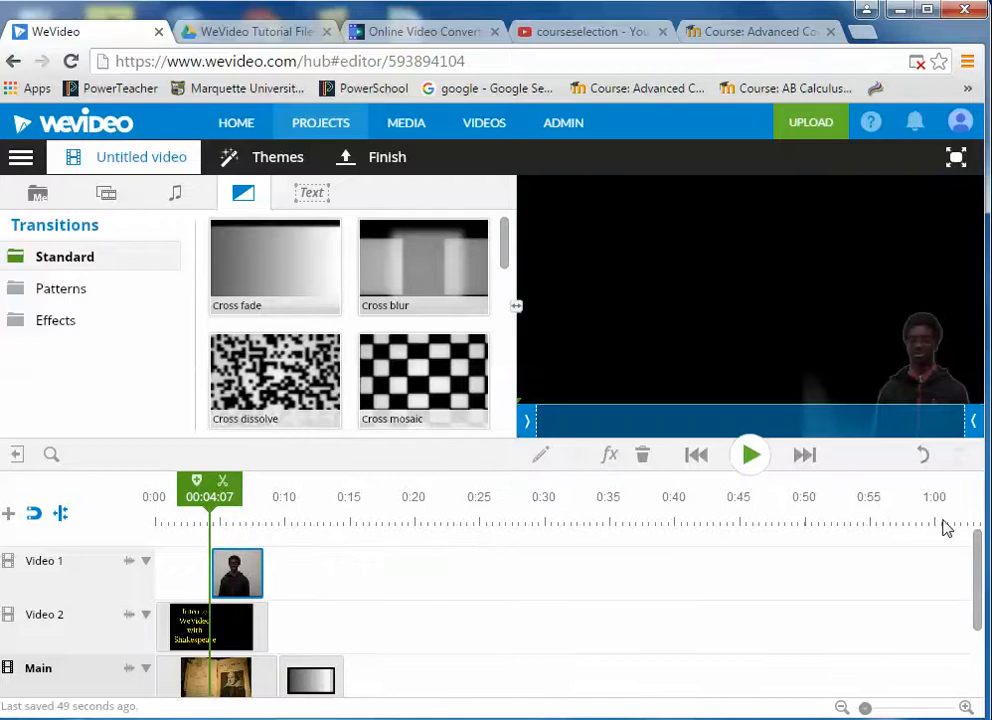
drag(980, 558, 985, 602)
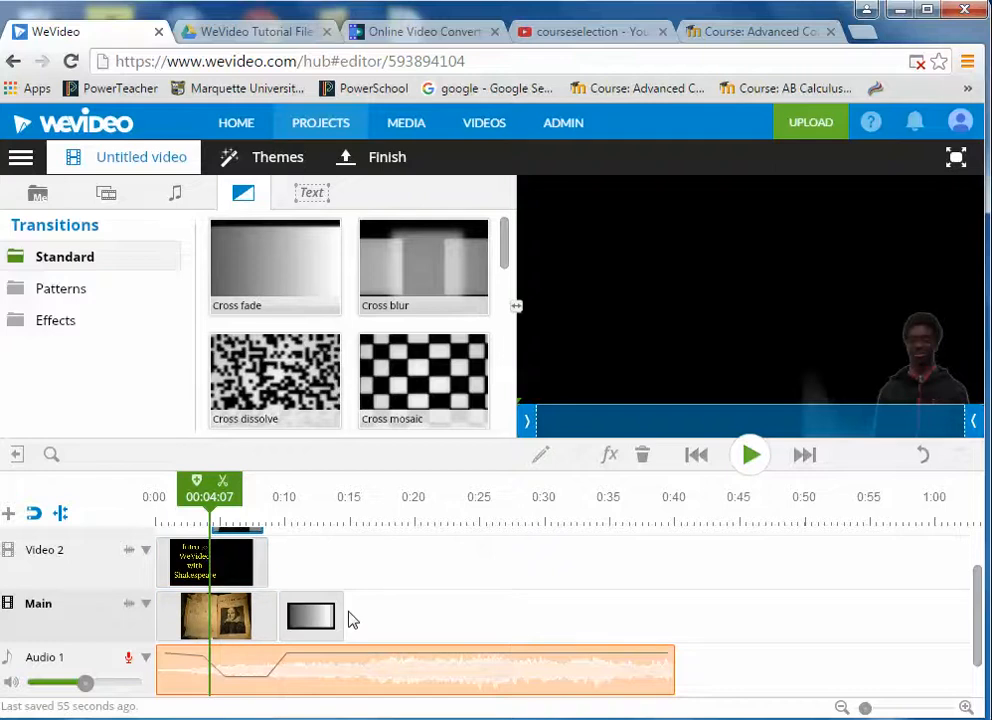
- Add the Shakespeare Home image after the cross fade on Main, stretched to end near 0:24
click(42, 196)
drag(505, 265, 503, 372)
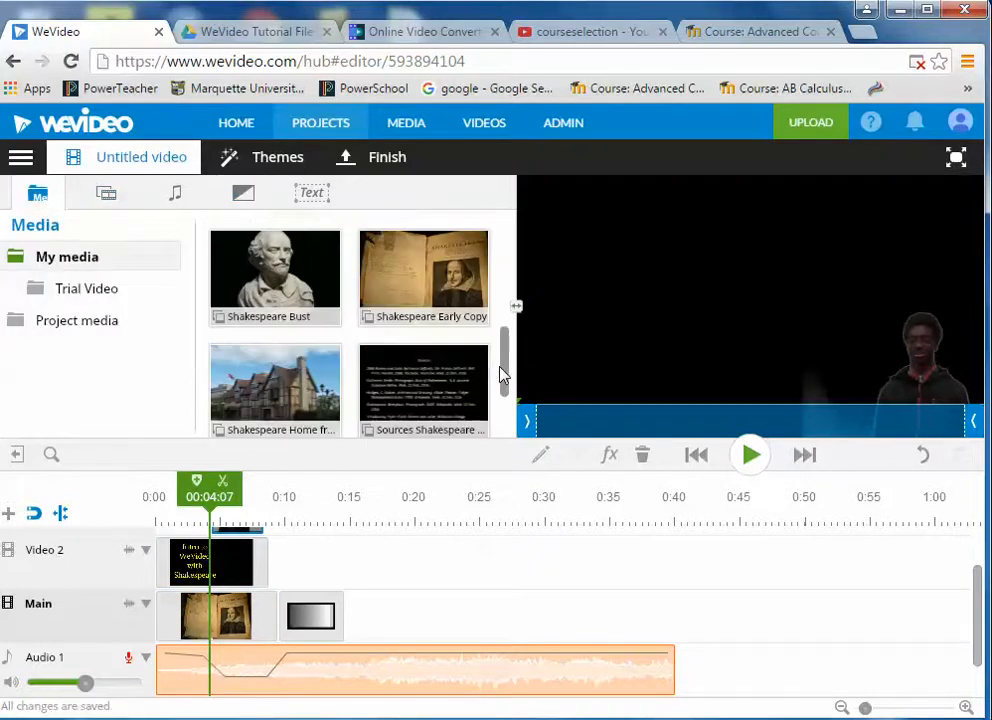
drag(277, 394, 410, 629)
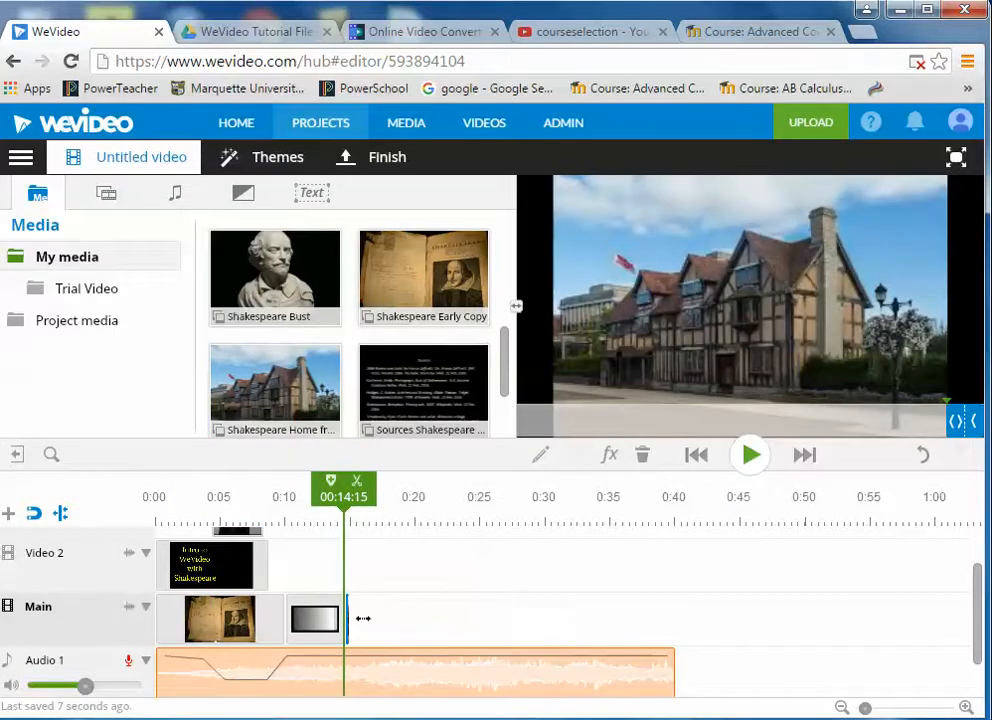
drag(349, 616, 383, 616)
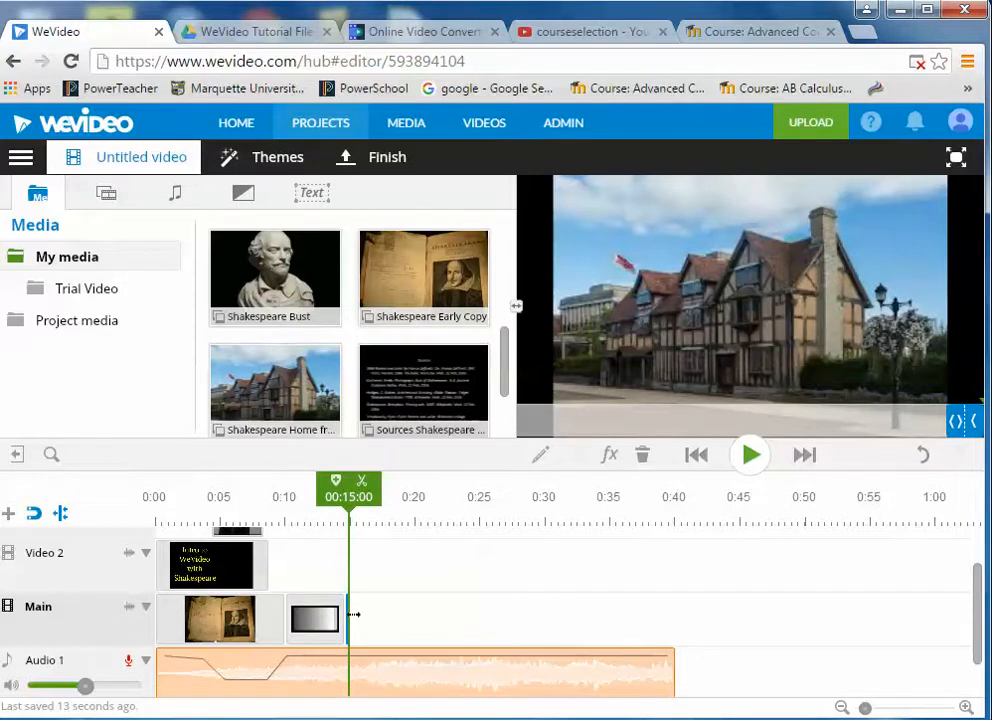
drag(353, 614, 470, 608)
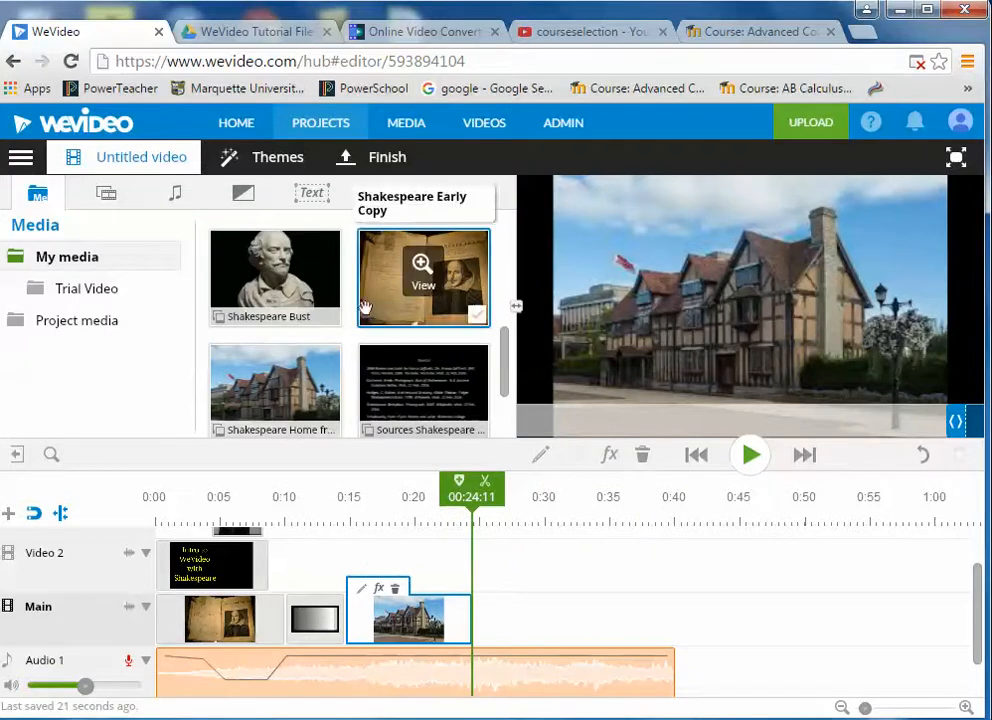
click(312, 193)
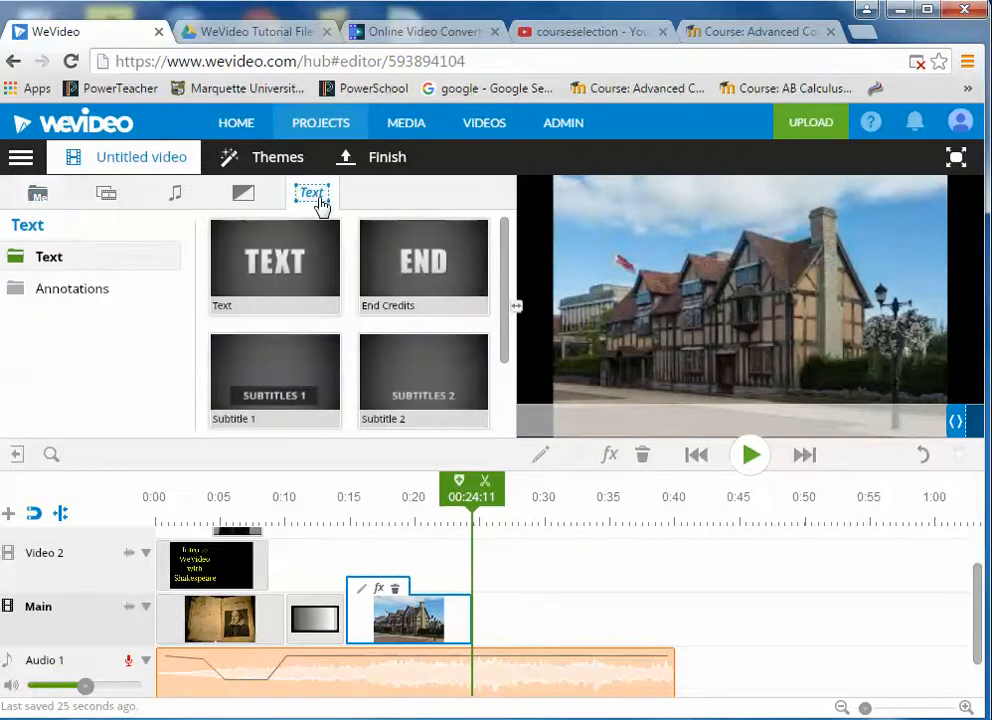
- Add a Lower Third title on Video 2 over the house and retype it as Shakespeare's Birthplace
drag(505, 328, 505, 394)
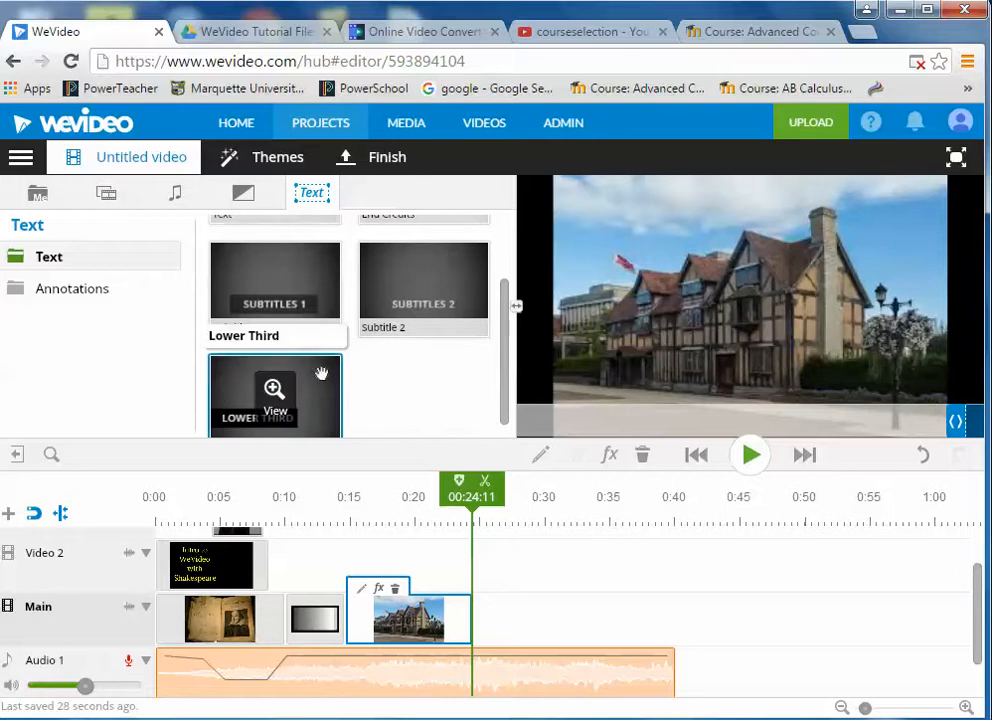
drag(317, 379, 396, 604)
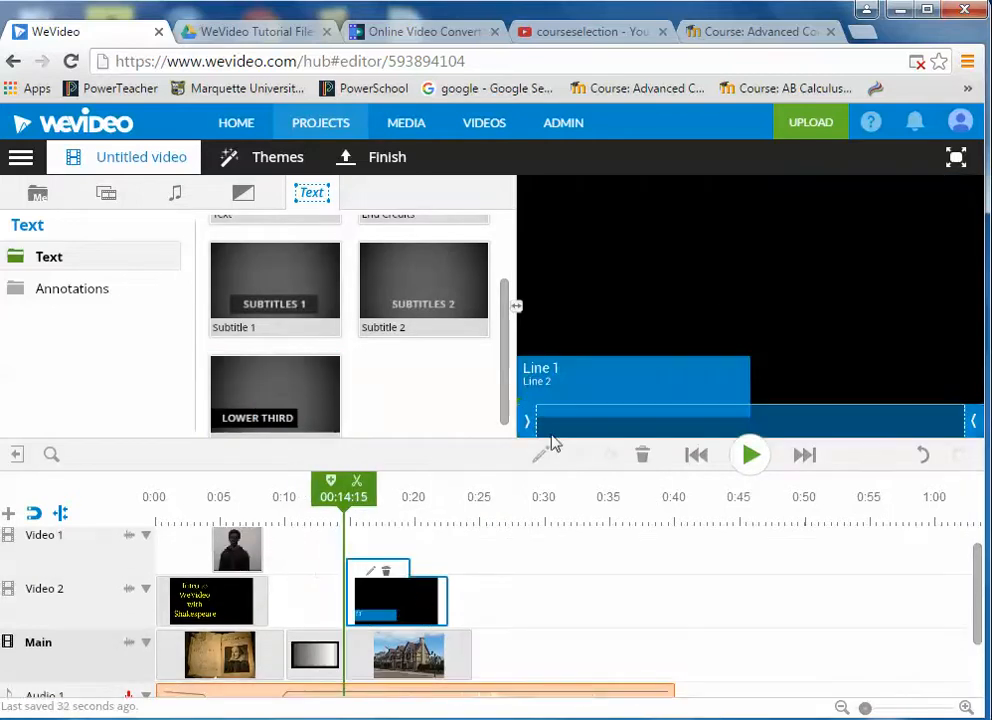
click(371, 575)
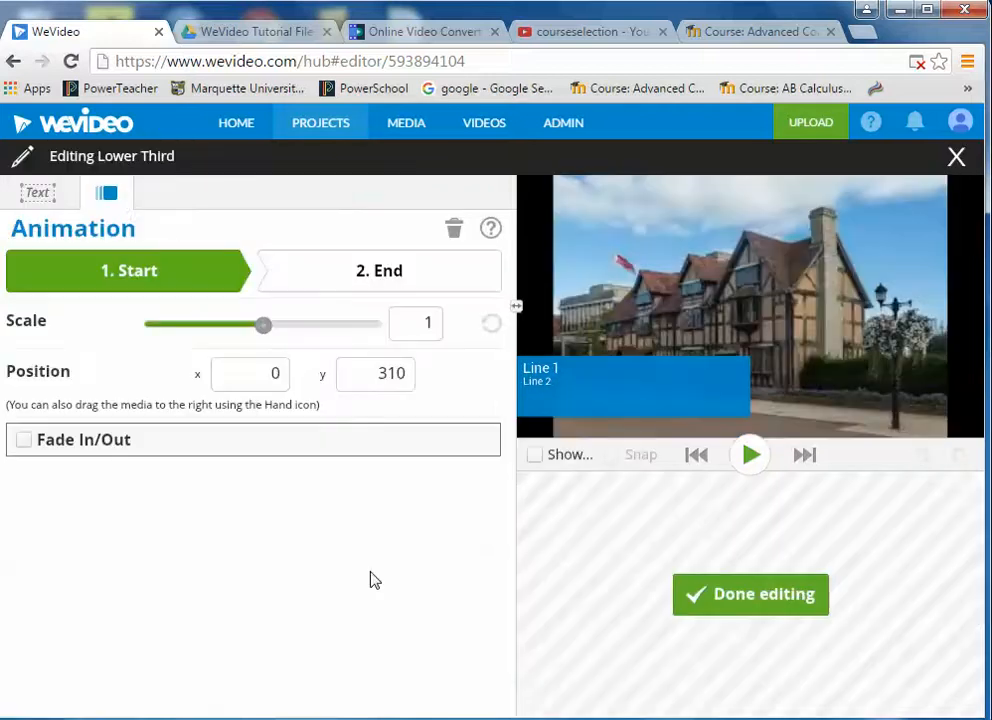
click(46, 201)
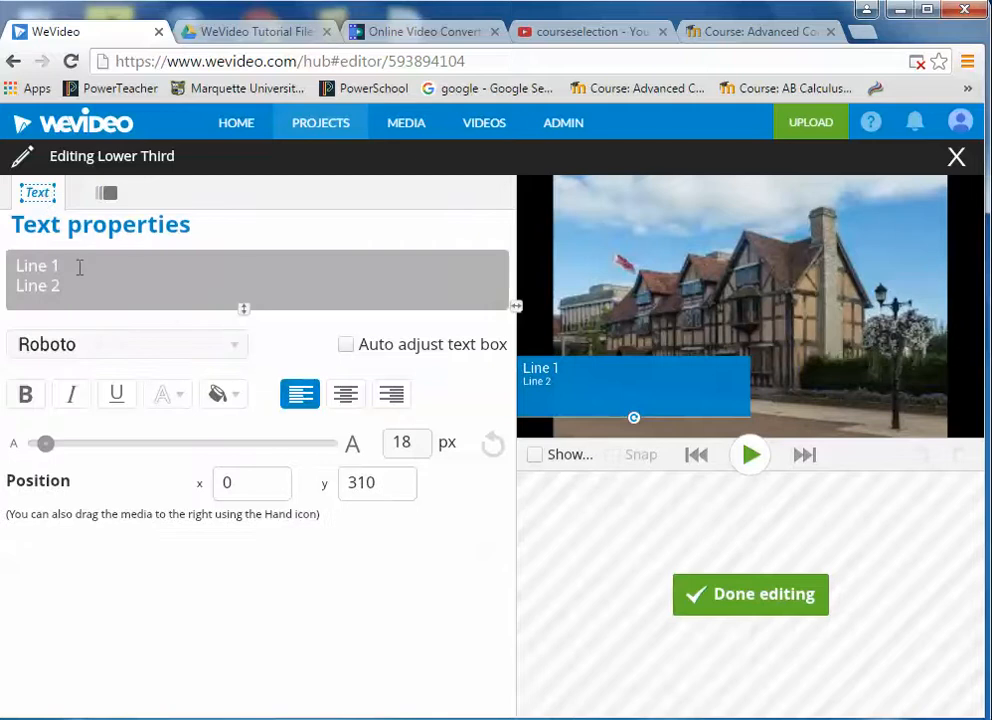
drag(75, 265, 18, 265)
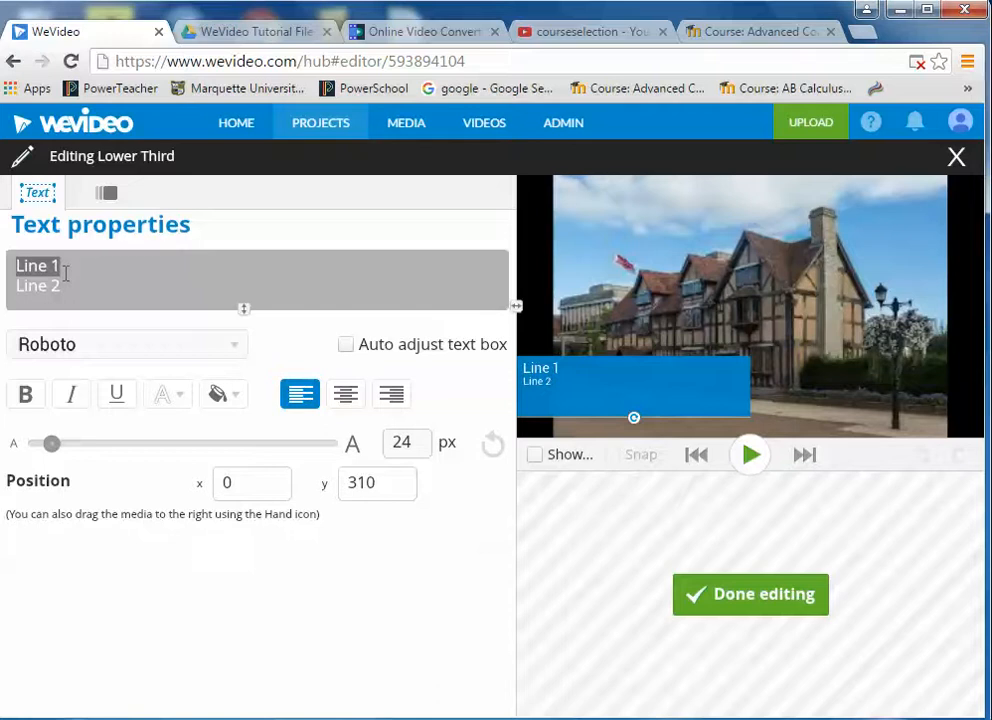
text(Shakespea)
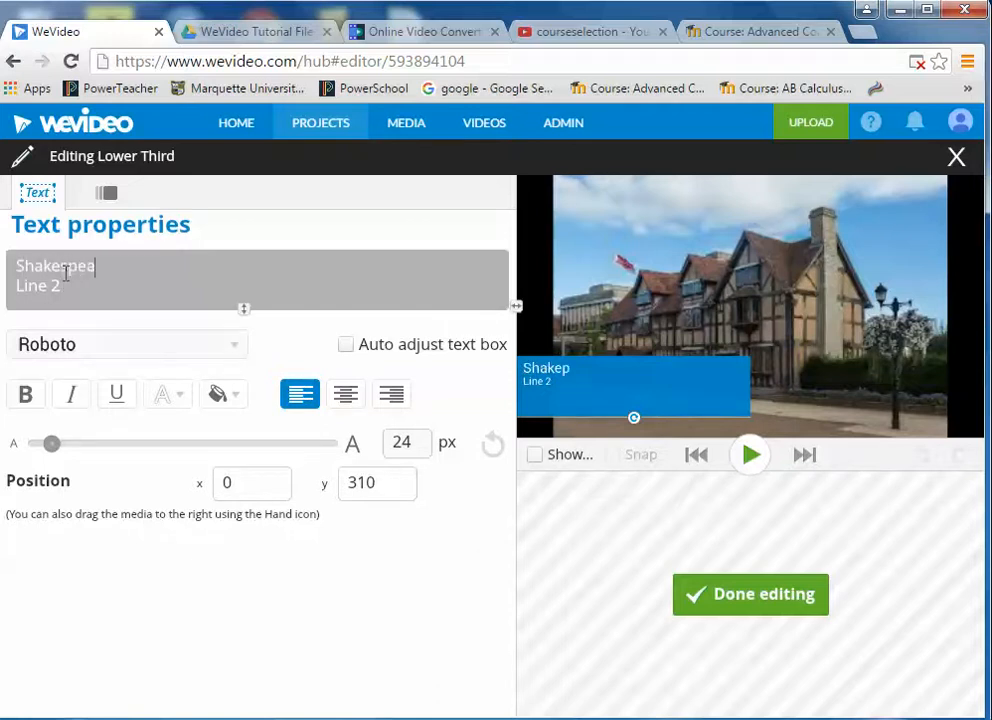
text(re's)
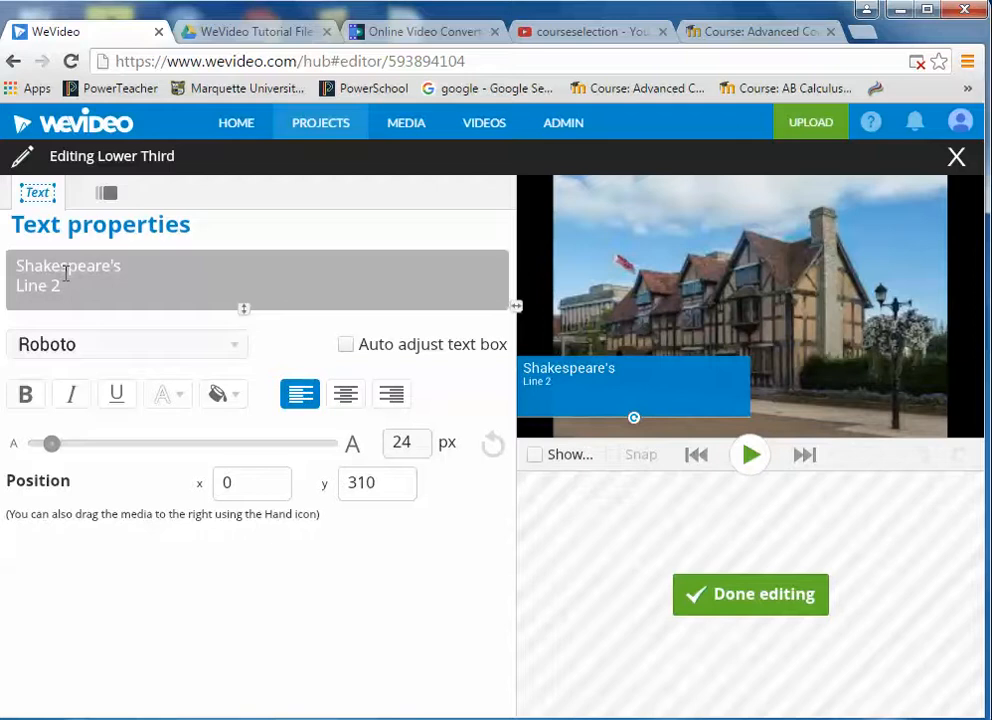
drag(63, 292, 16, 286)
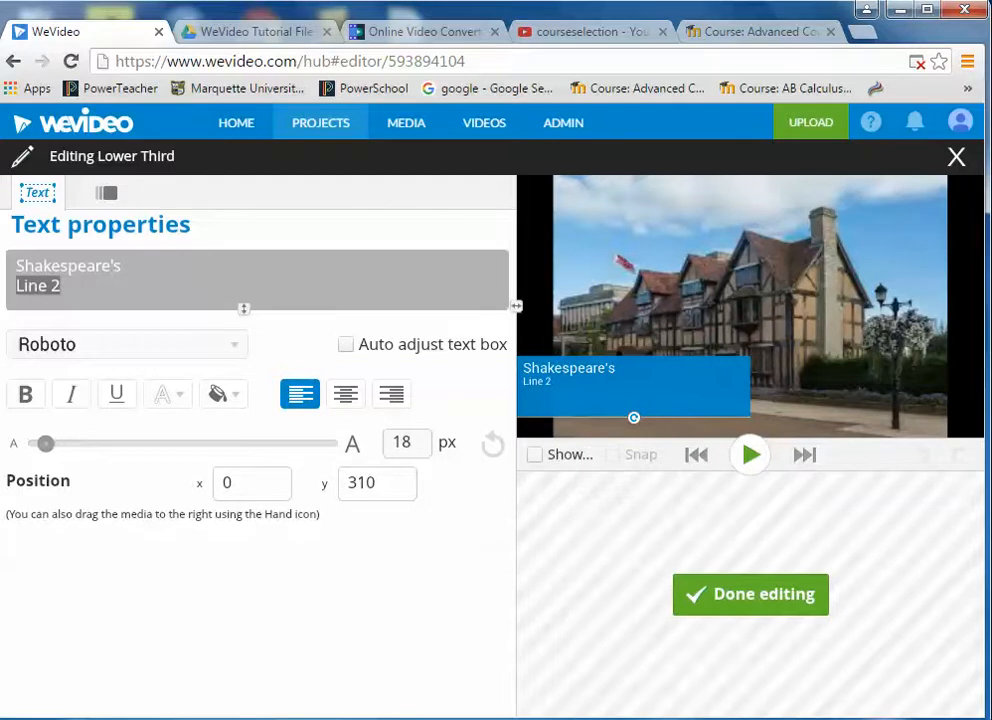
text(Birthplace)
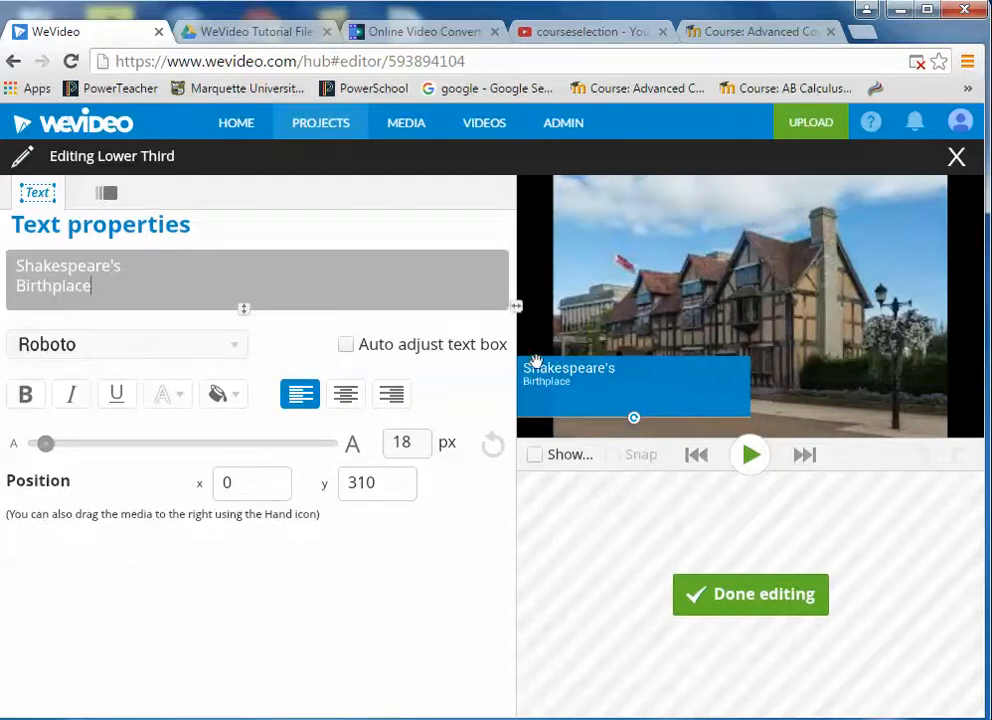
- Enlarge the title text to 42 px and narrow its box to fit
drag(45, 443, 66, 445)
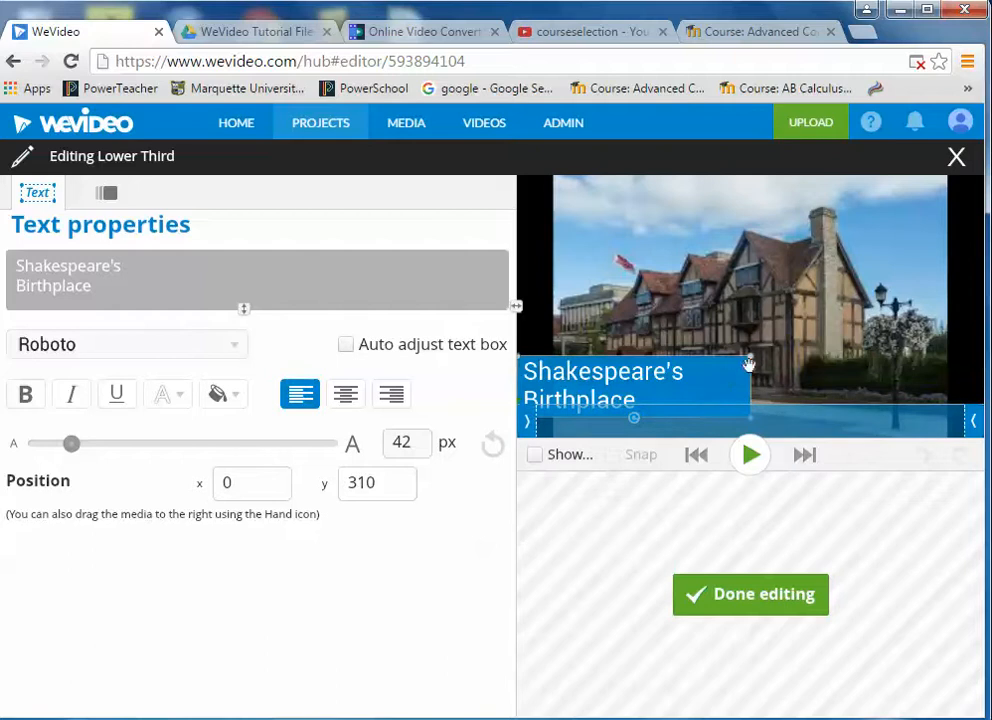
drag(748, 356, 688, 357)
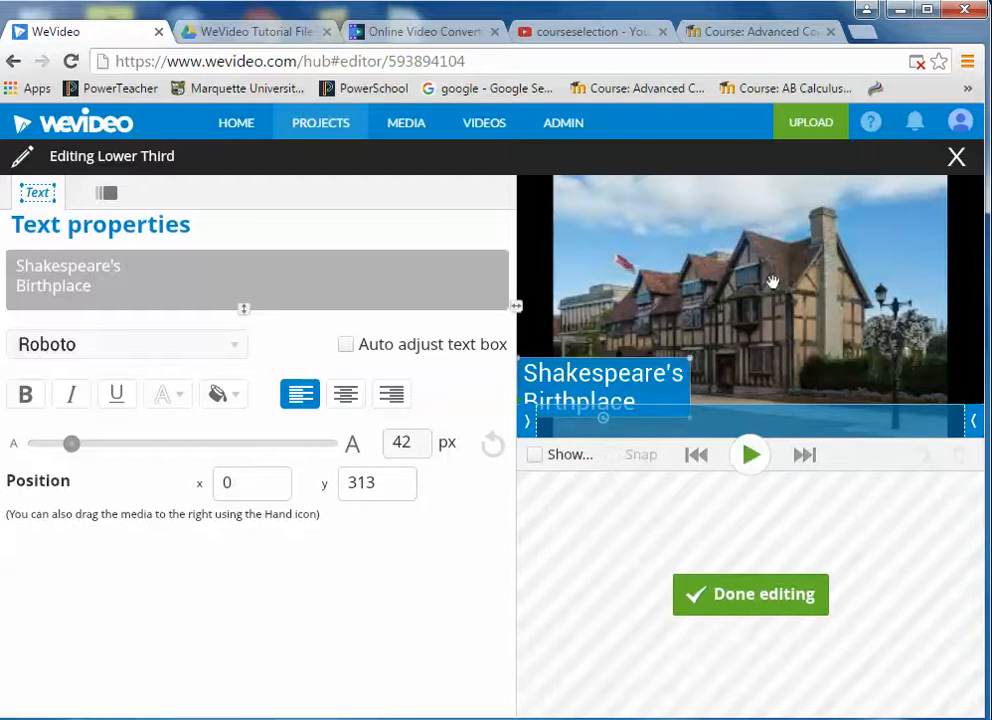
click(750, 595)
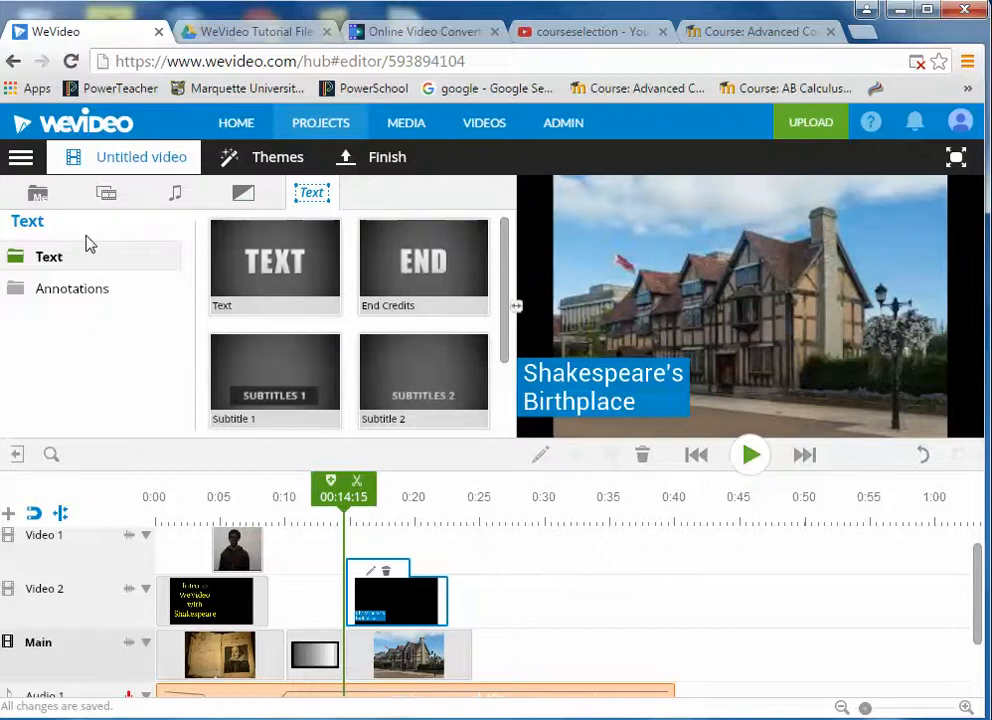
- Add the Shakespeare Bust image to the Video 1 track above the house clip
click(38, 194)
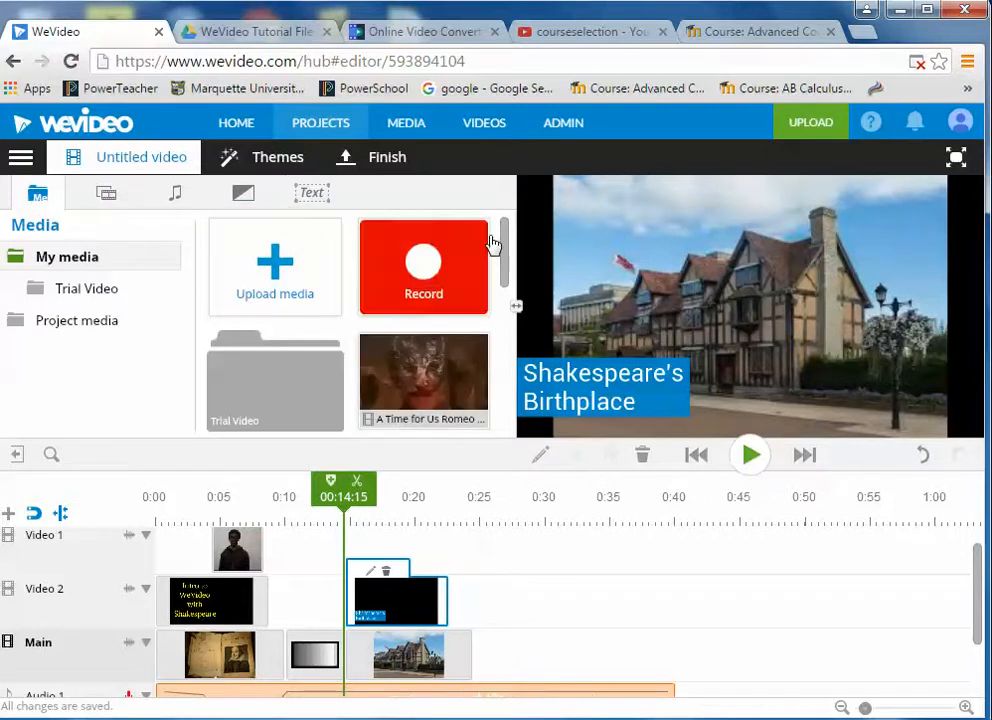
drag(507, 232, 513, 317)
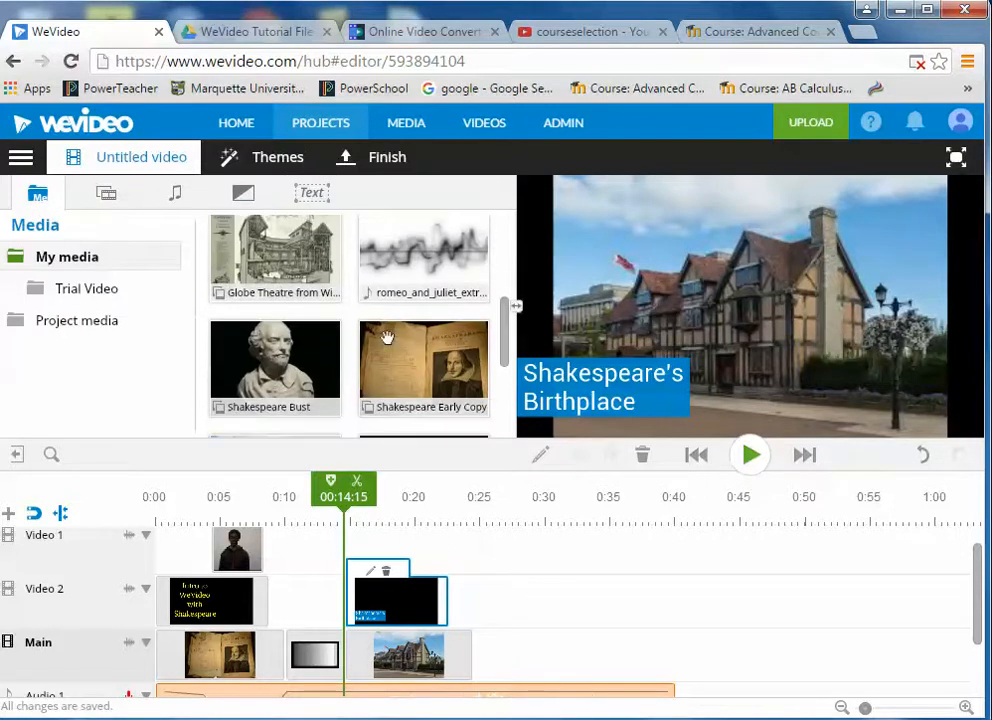
mouse_move(317, 345)
mouse_down()
mouse_move(399, 432)
mouse_move(481, 545)
mouse_move(392, 560)
mouse_move(489, 573)
mouse_move(458, 571)
mouse_move(470, 571)
mouse_up()
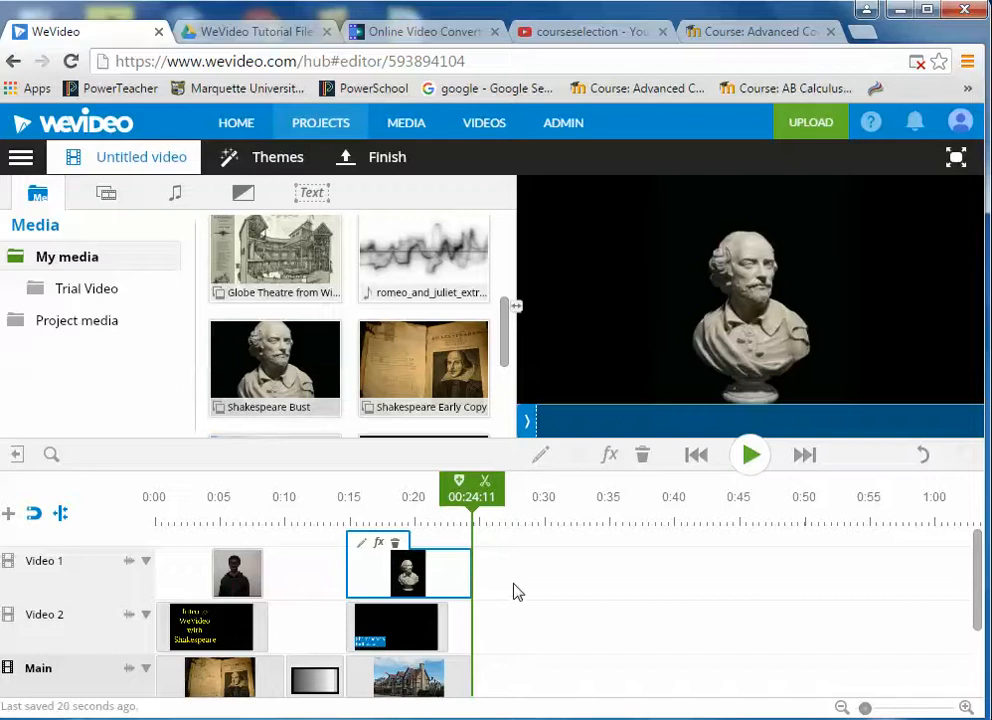
- Scale the bust to 0.82 and move it to the right side at x 582, y 128
double_click(416, 580)
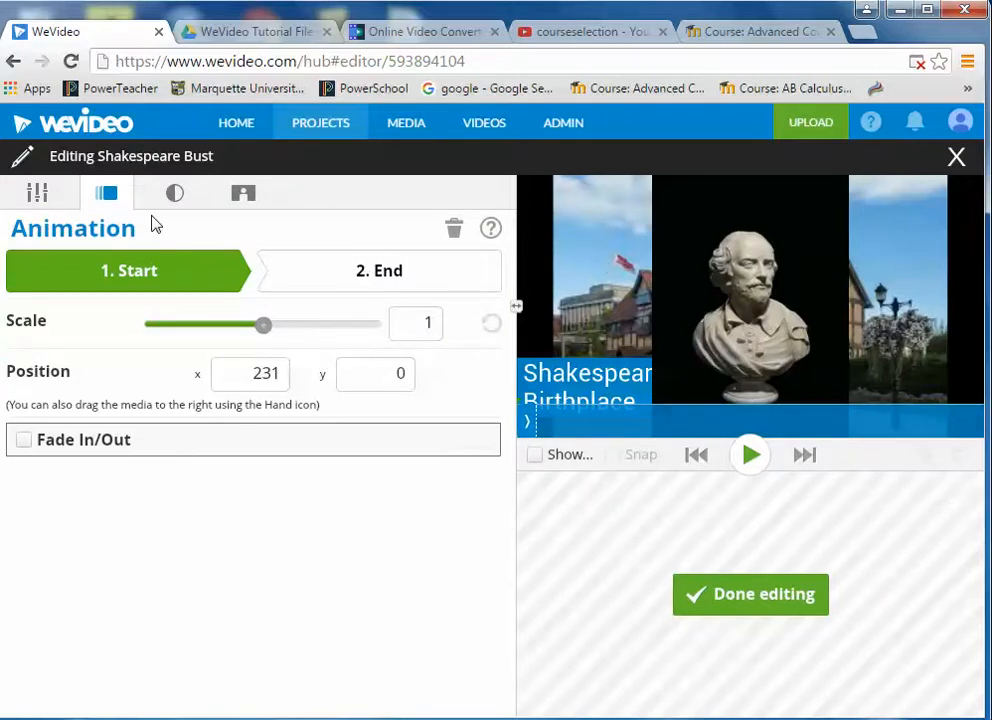
click(36, 197)
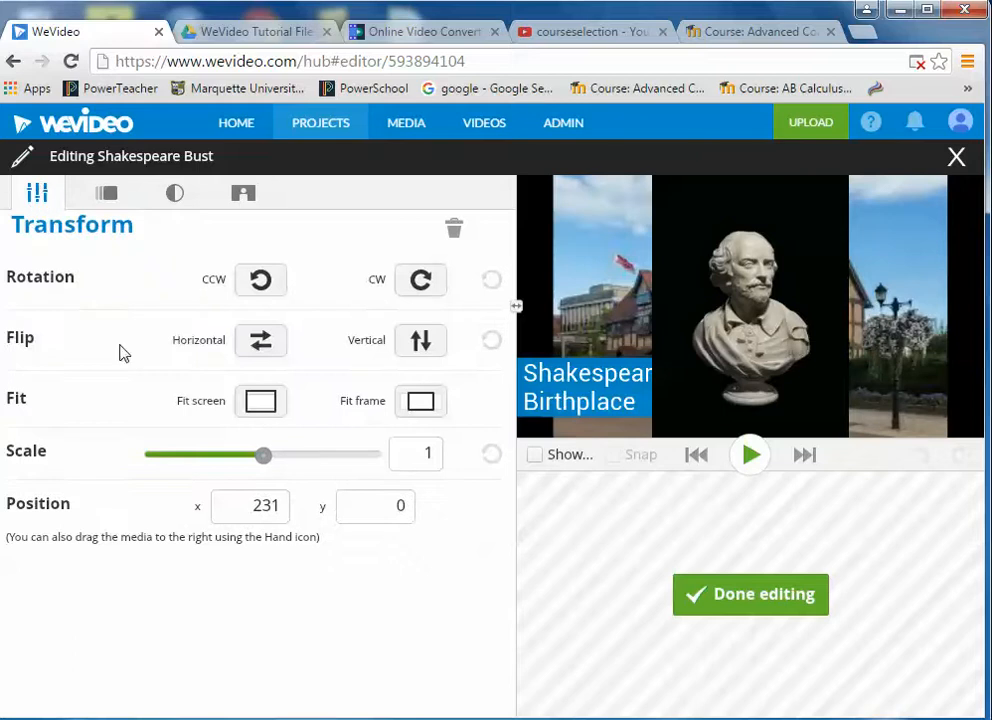
drag(263, 454, 243, 455)
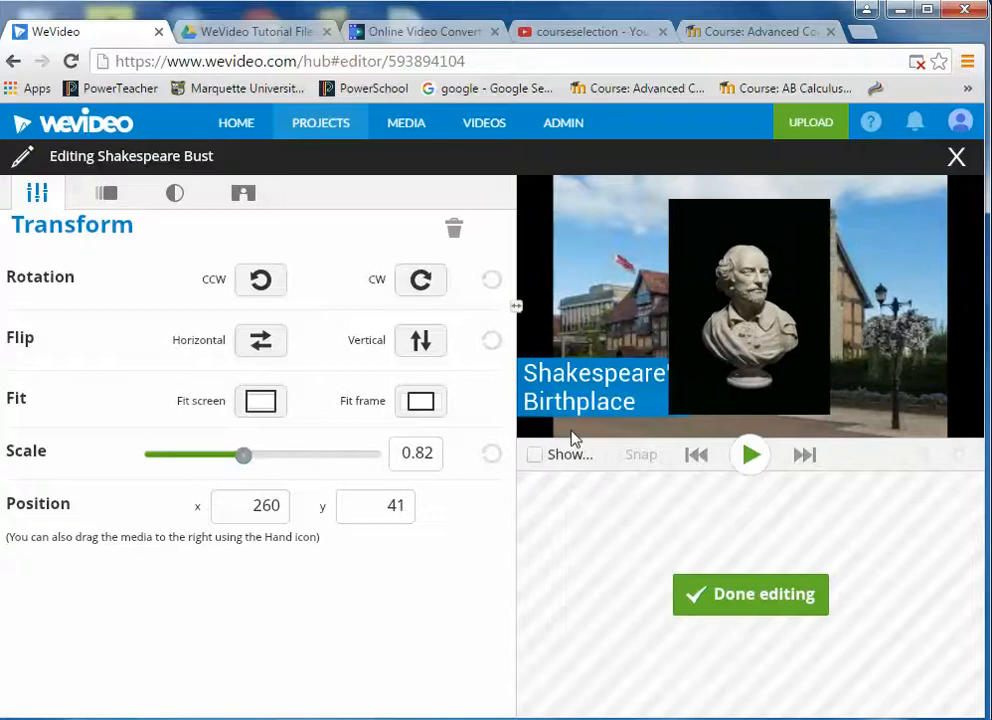
drag(792, 293, 946, 346)
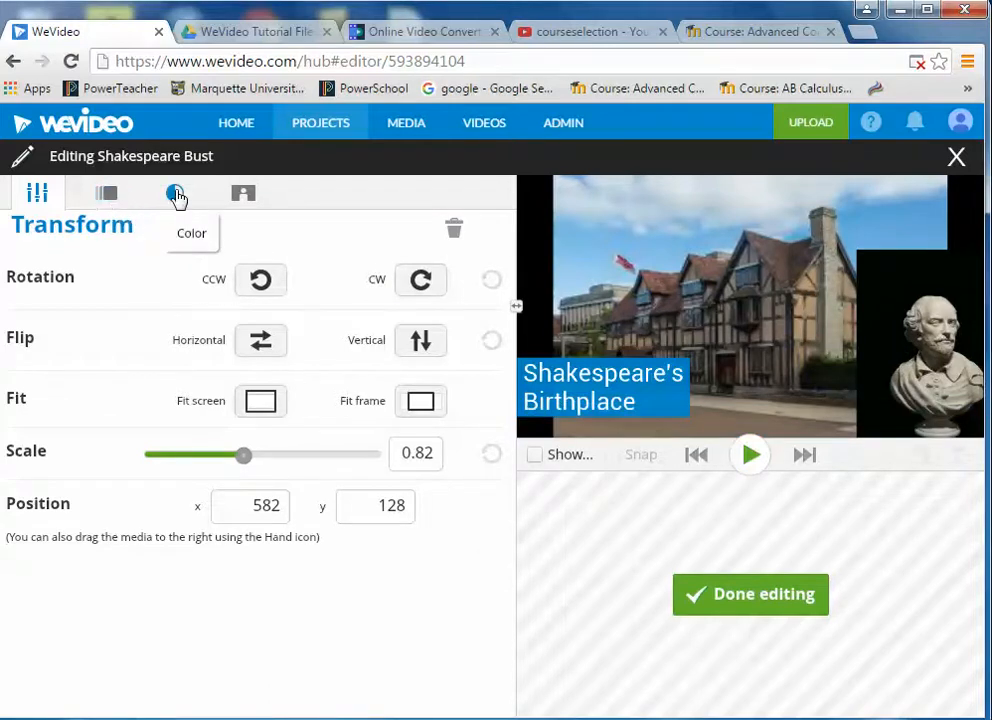
- Remove the bust's black background with key colour 000502 and gain 26
click(241, 199)
click(214, 272)
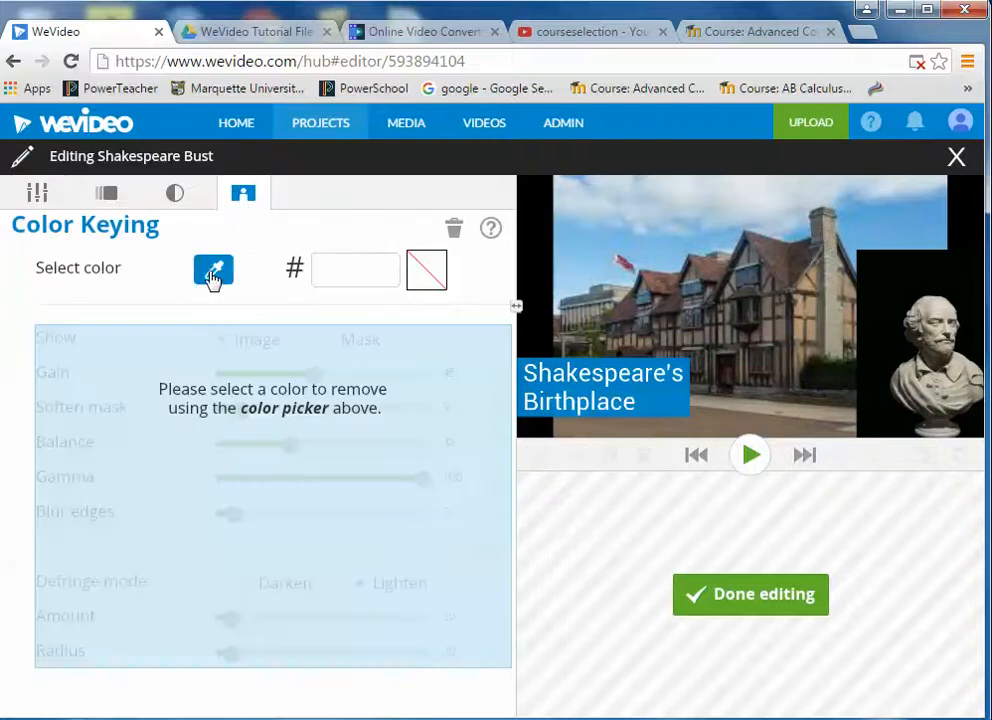
click(876, 287)
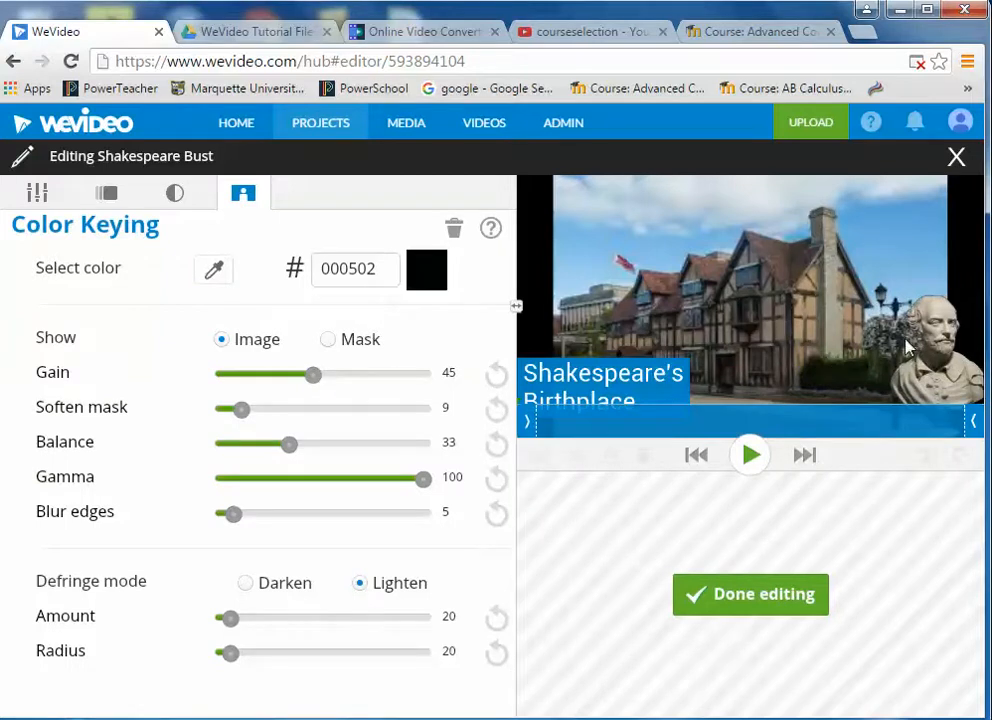
drag(311, 374, 283, 374)
drag(278, 374, 275, 374)
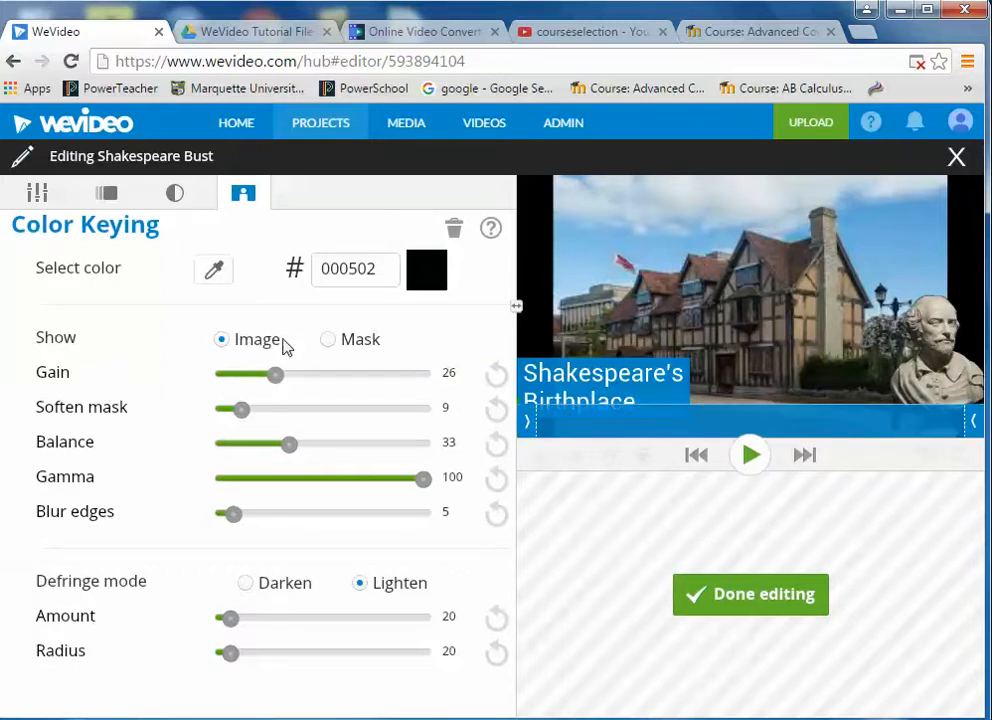
click(107, 195)
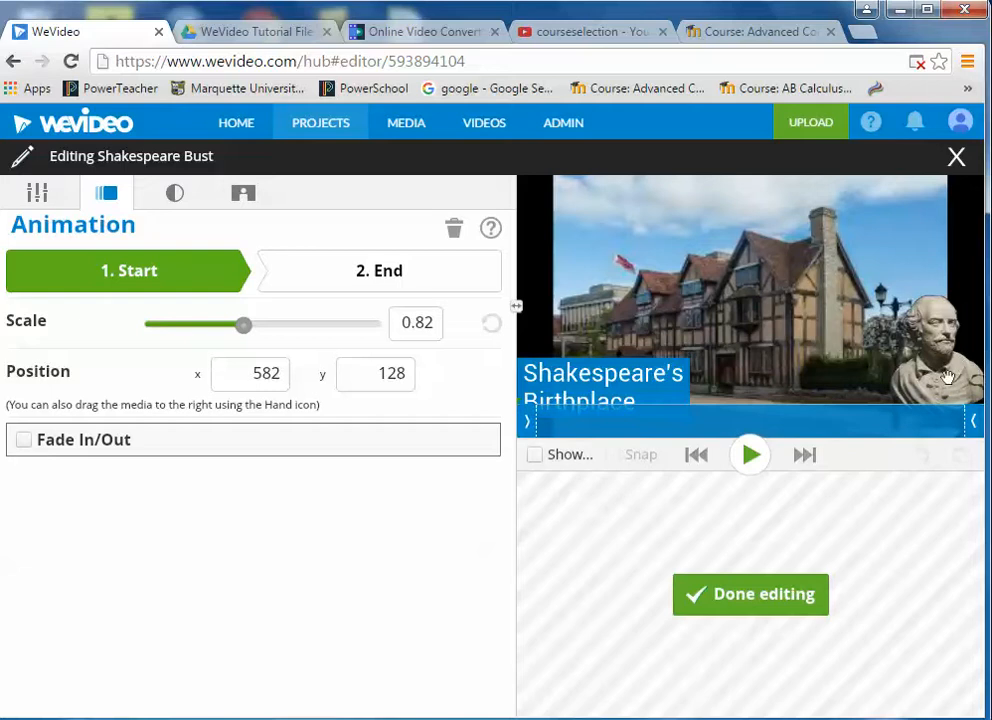
- Nudge the bust's start position, then make it larger and higher toward the upper left at clip end
drag(947, 381, 953, 388)
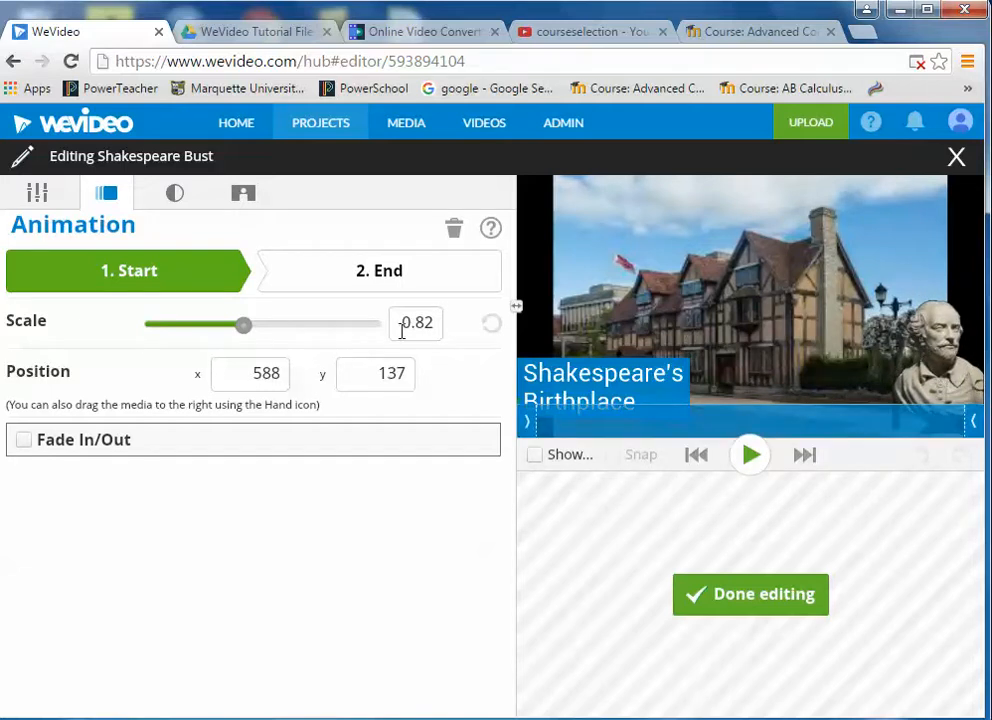
click(358, 279)
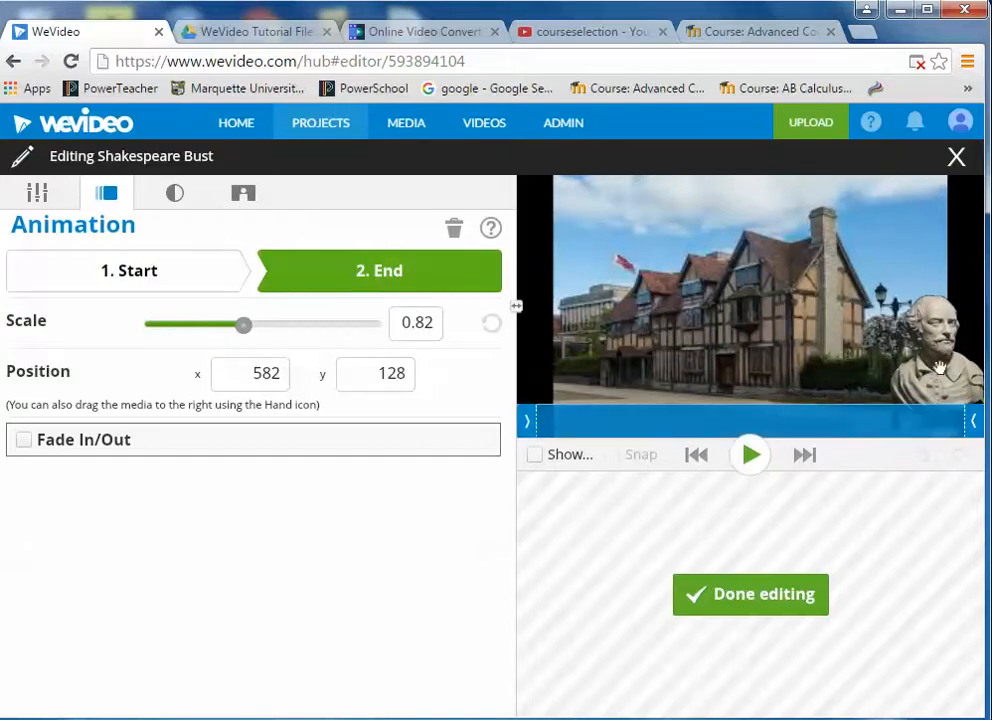
drag(952, 370, 568, 273)
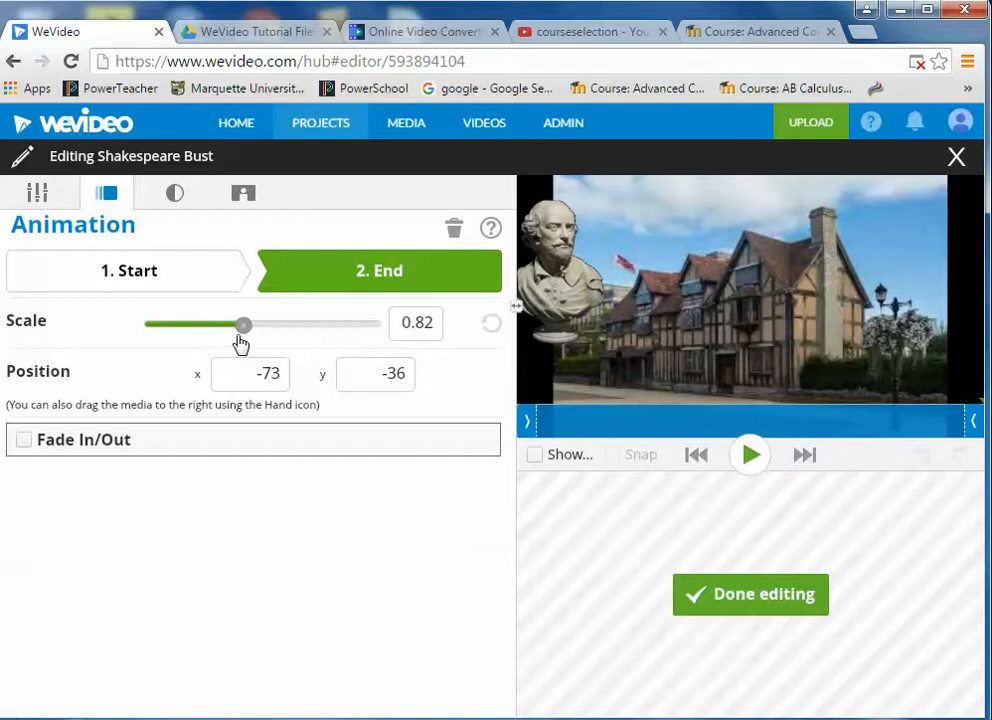
drag(244, 325, 299, 324)
drag(535, 290, 571, 297)
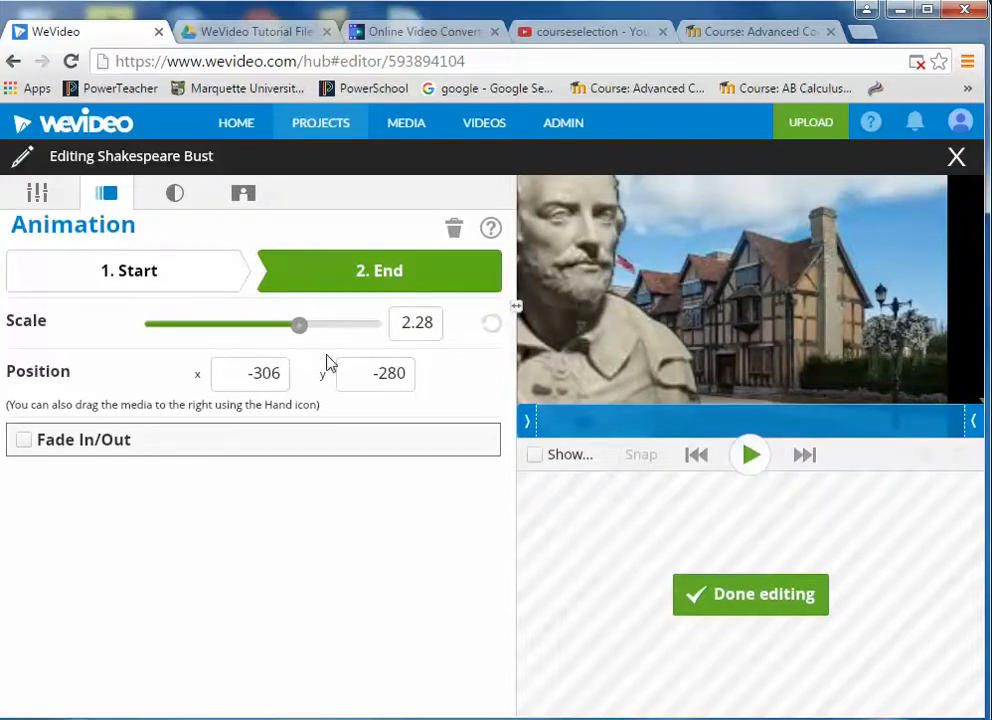
- Preview the bust animation from its start at scale 0.82, position 588/137, and finish editing
click(122, 279)
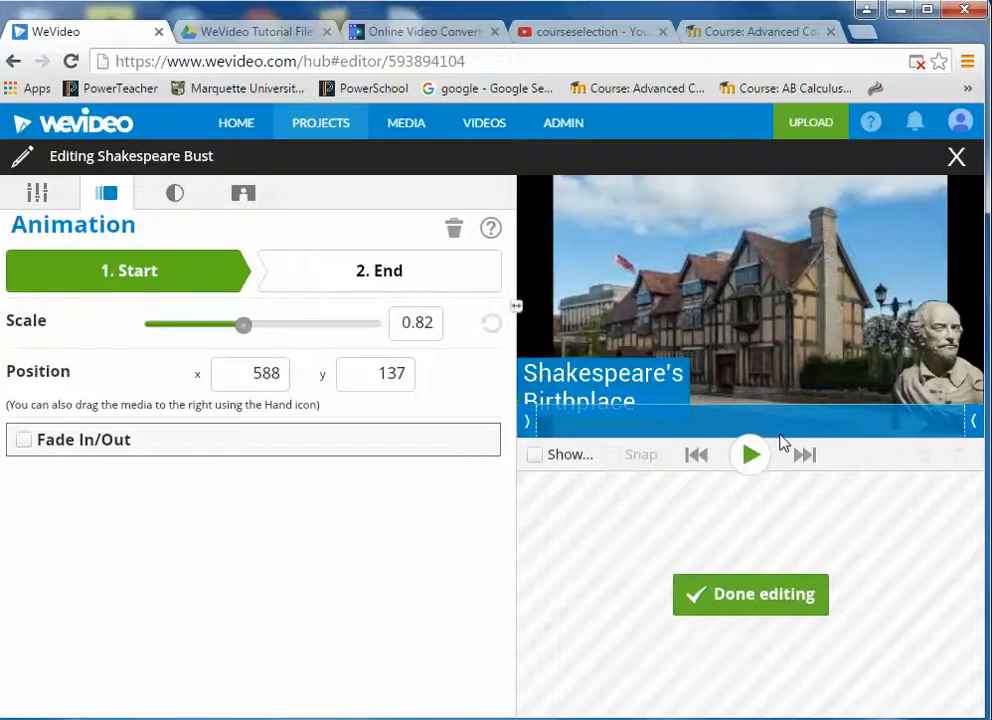
click(750, 457)
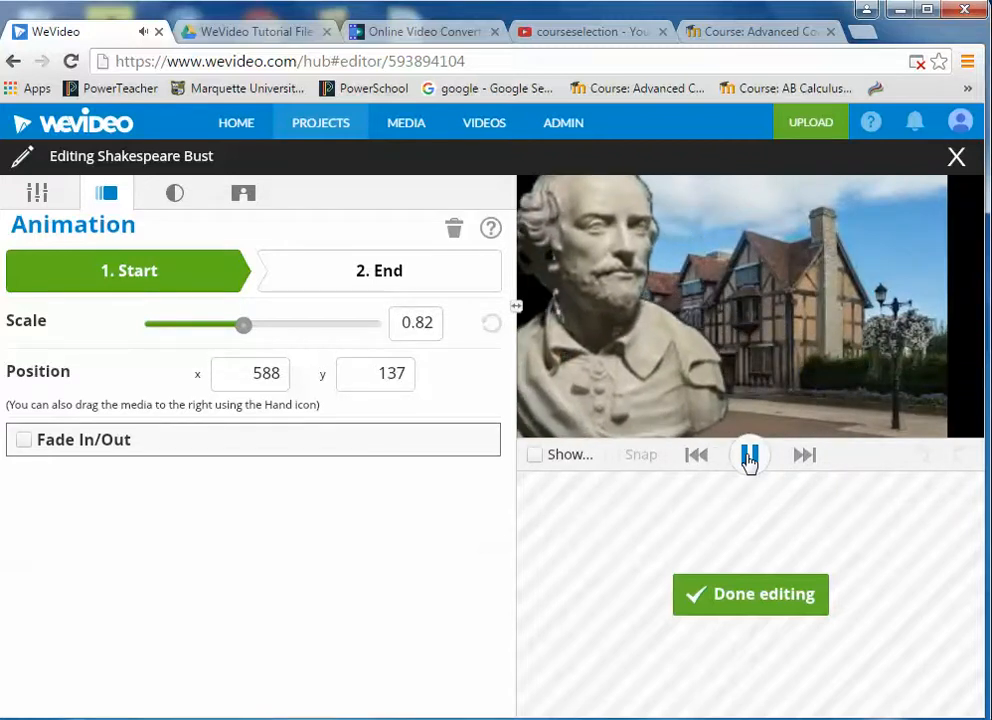
click(750, 458)
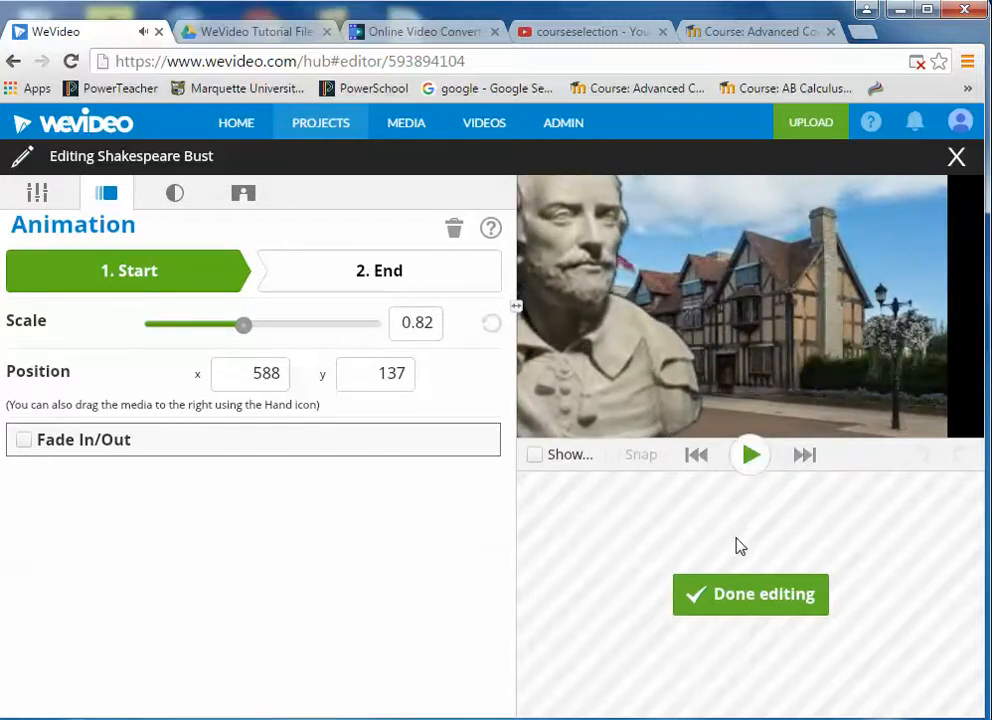
click(752, 598)
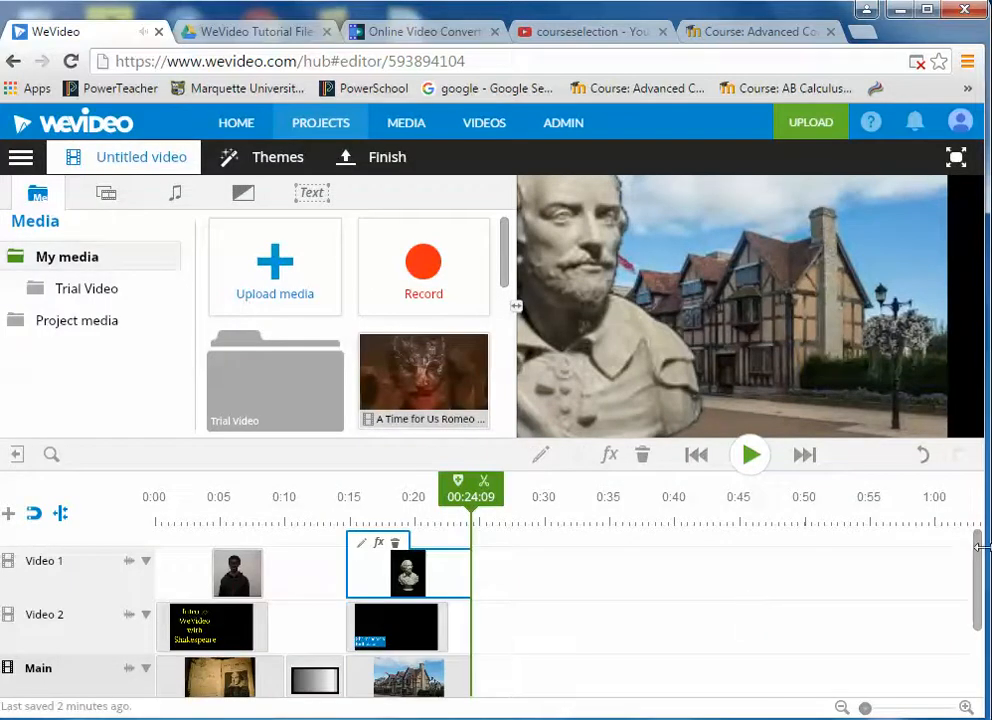
drag(977, 543, 959, 569)
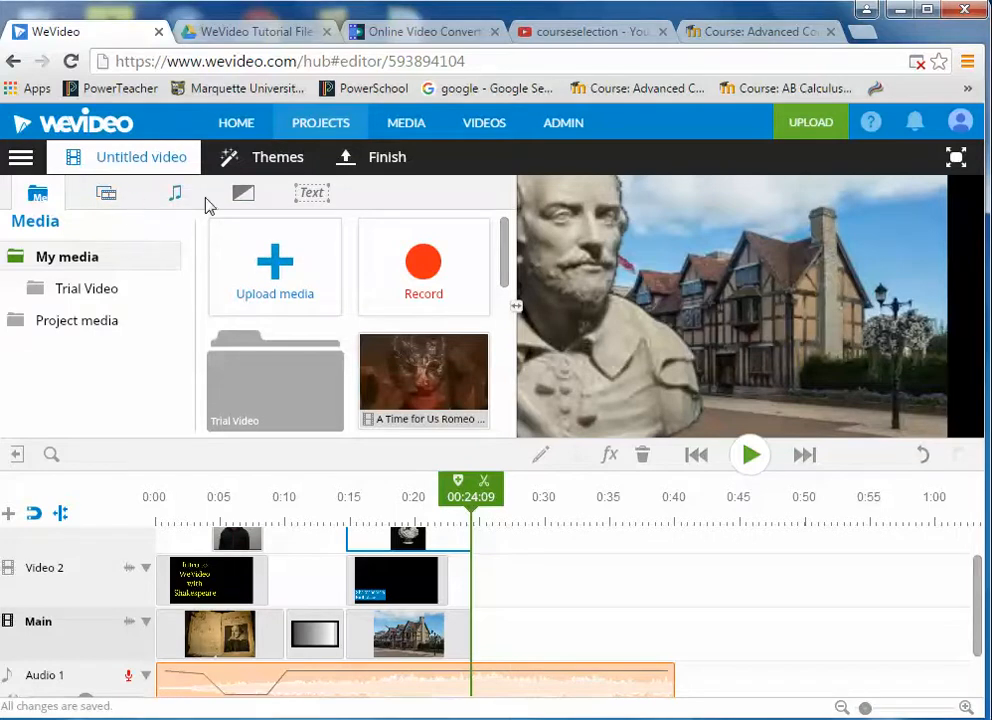
- Add a roughly 7-second Cross dissolve after the house photo and lengthen the Shakespeare Home clip
click(243, 197)
mouse_move(270, 377)
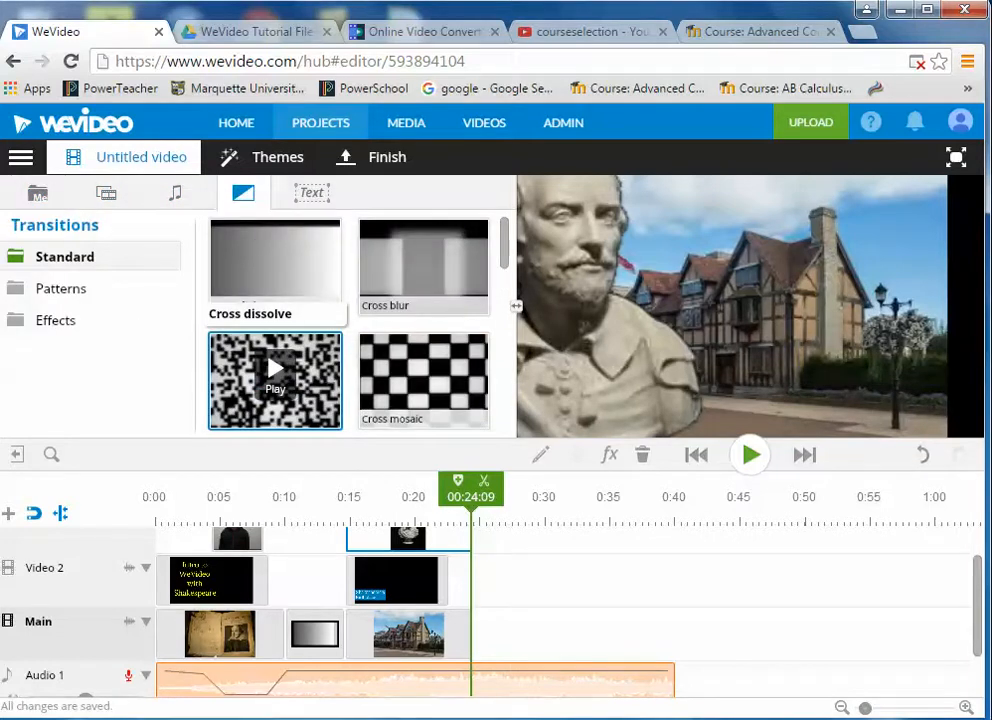
mouse_move(275, 377)
mouse_down()
mouse_move(518, 649)
mouse_move(576, 663)
mouse_up()
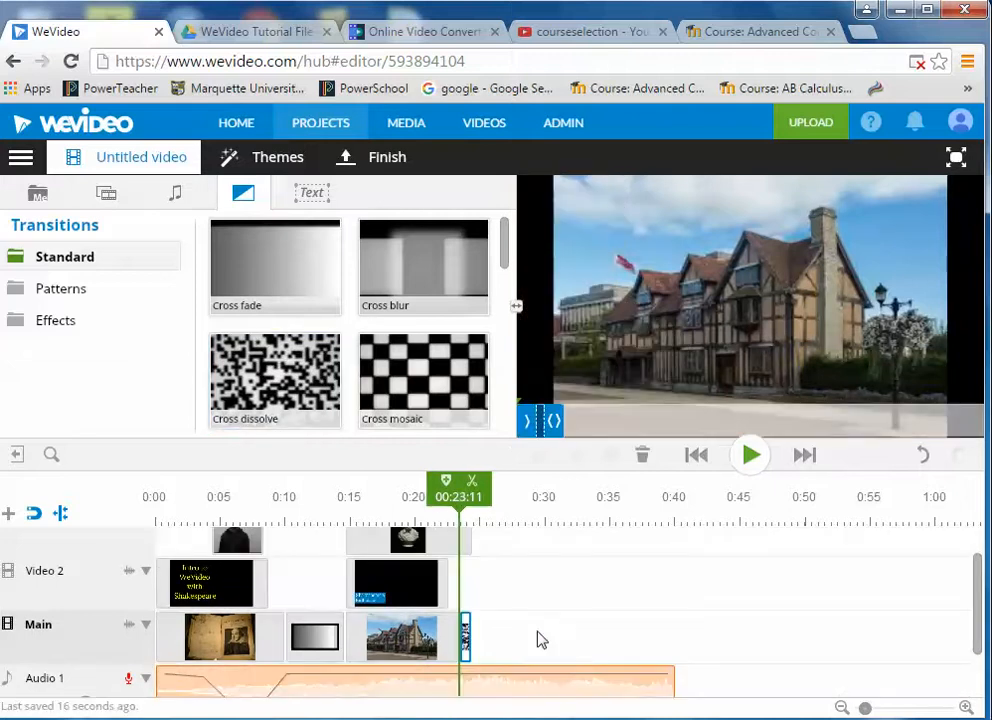
drag(471, 640, 553, 647)
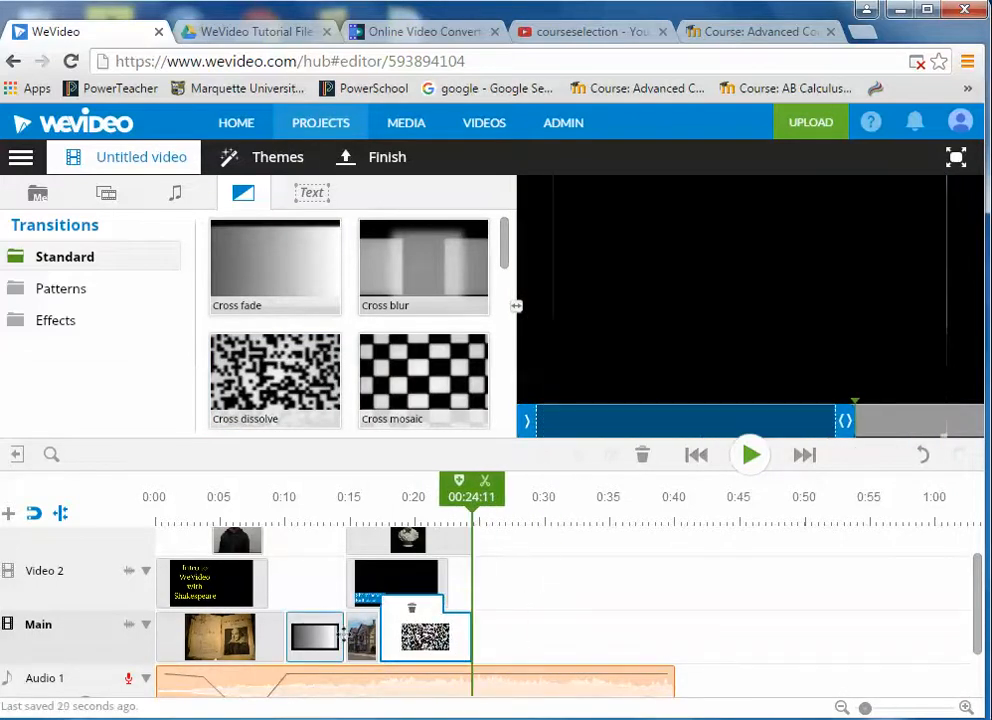
click(343, 635)
click(367, 640)
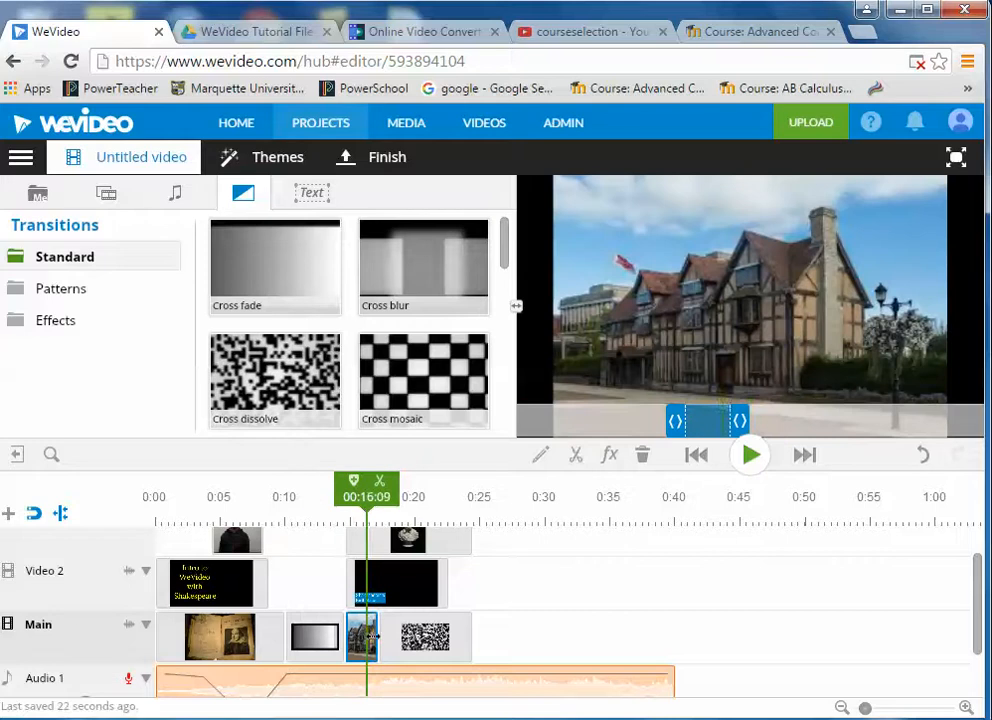
drag(371, 637, 465, 647)
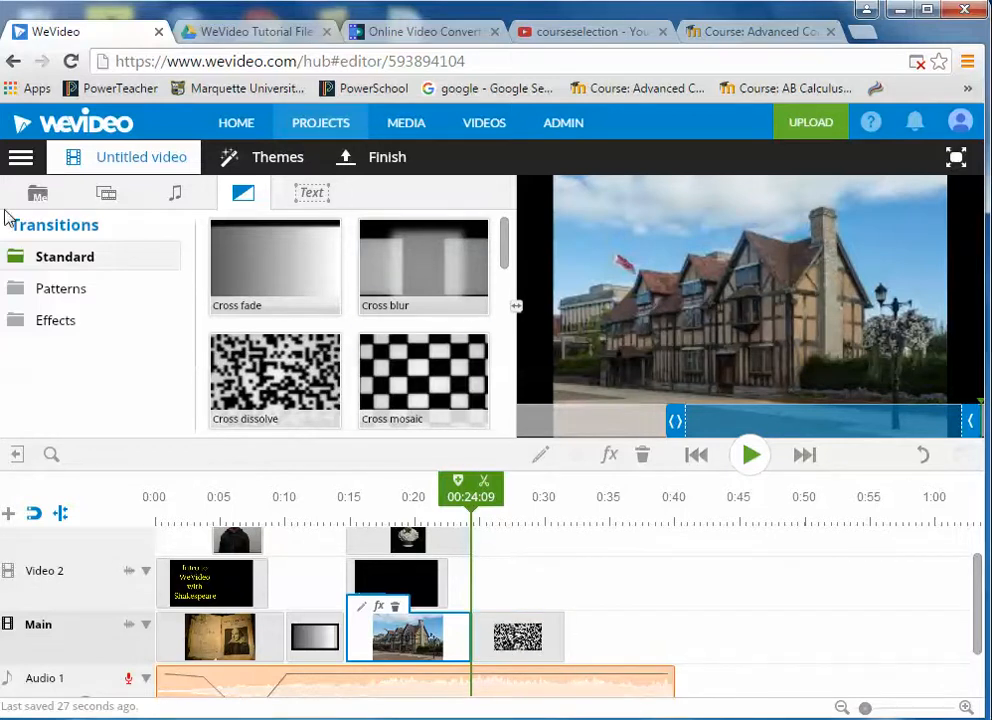
- Put the 22-second 'A Time for Us Romeo and Juliet 1968' clip after the Cross dissolve, near 0:31
click(37, 193)
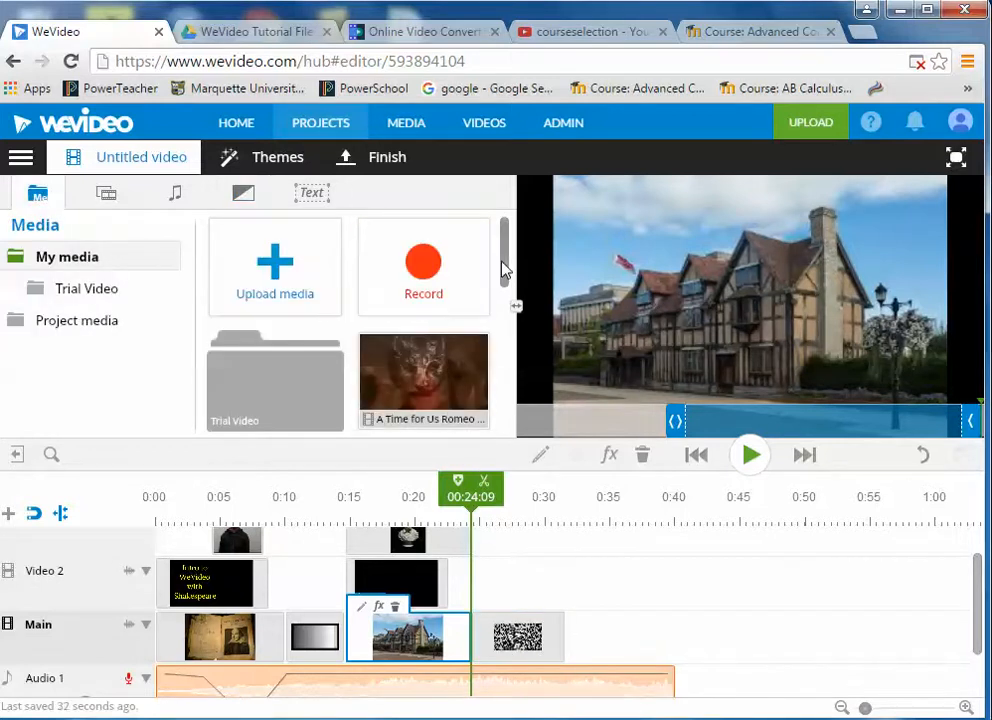
drag(505, 268, 507, 306)
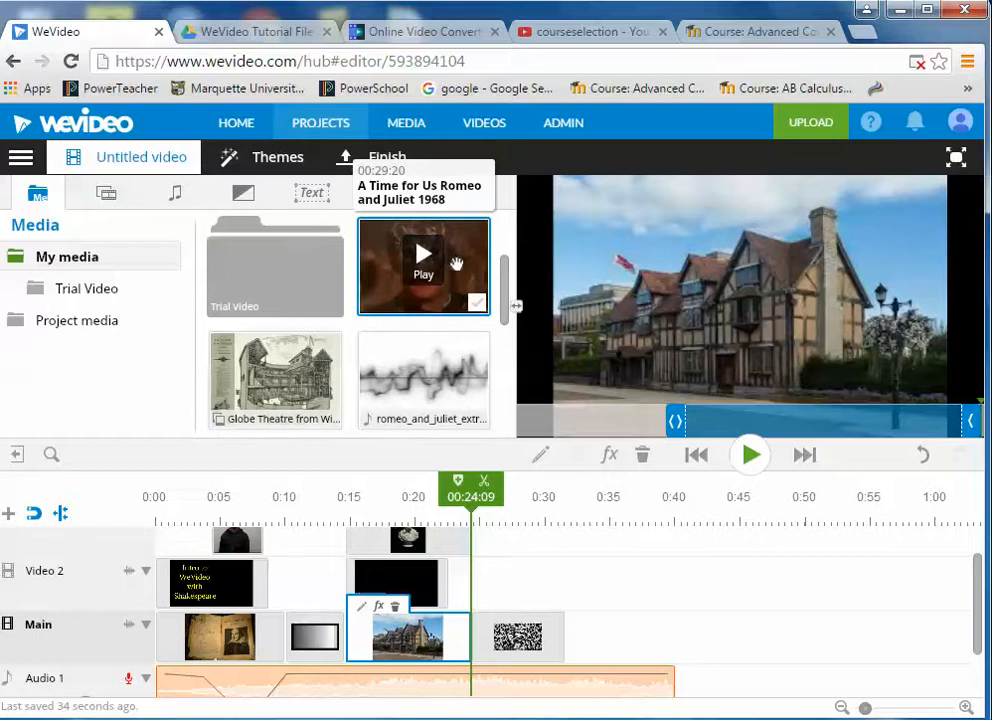
drag(455, 263, 618, 649)
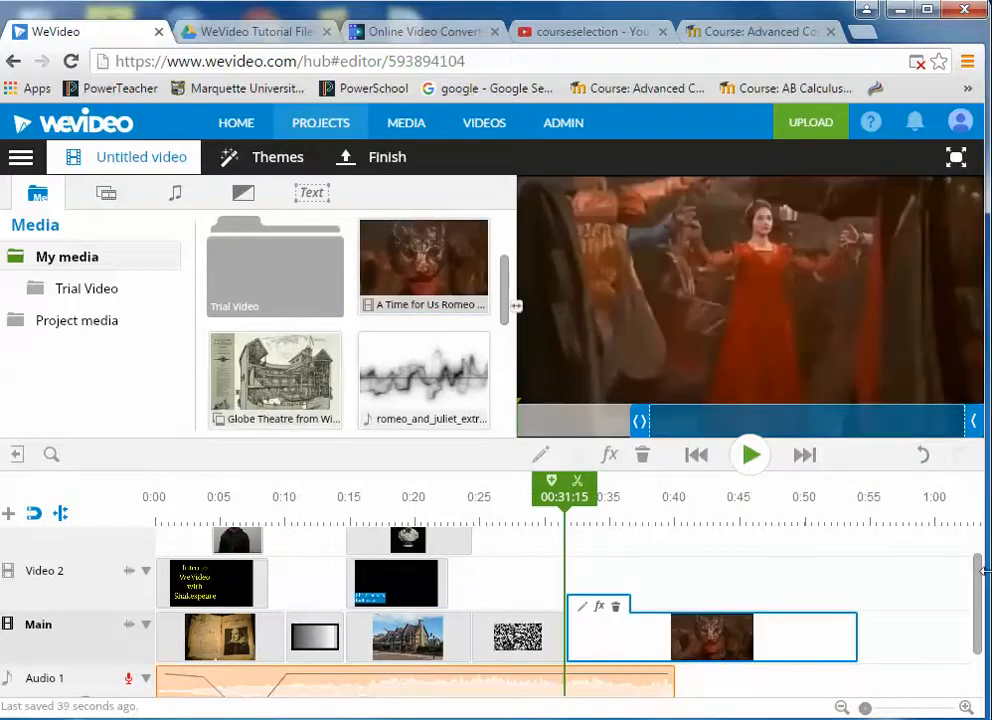
scroll(982, 582, down, 2)
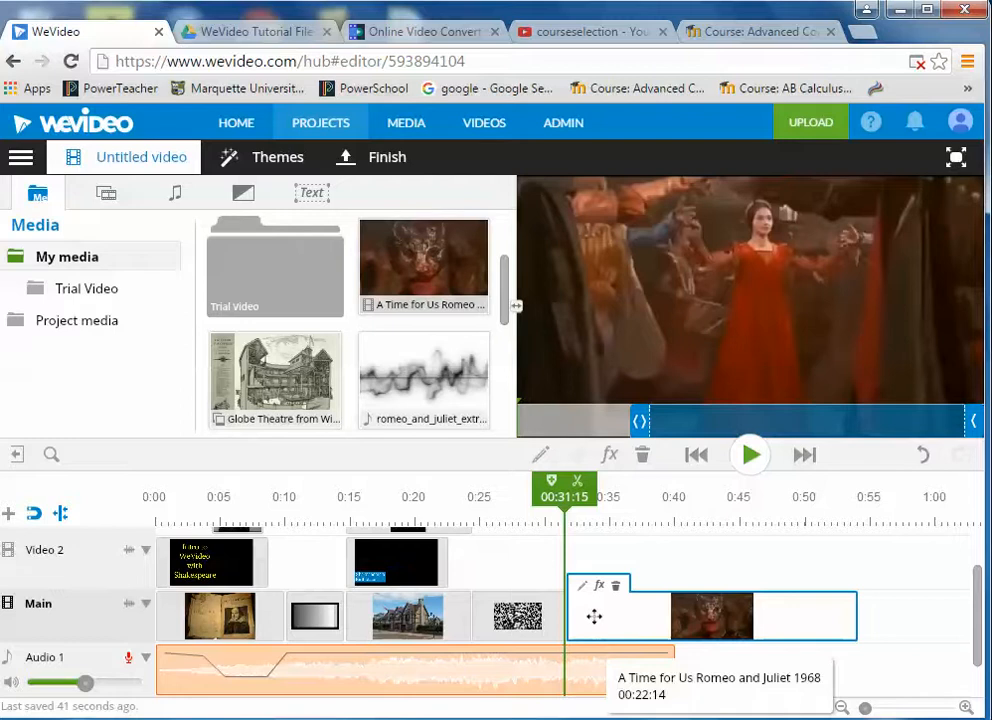
- Split the Audio 1 music at about 0:27 and delete the trailing piece
click(535, 670)
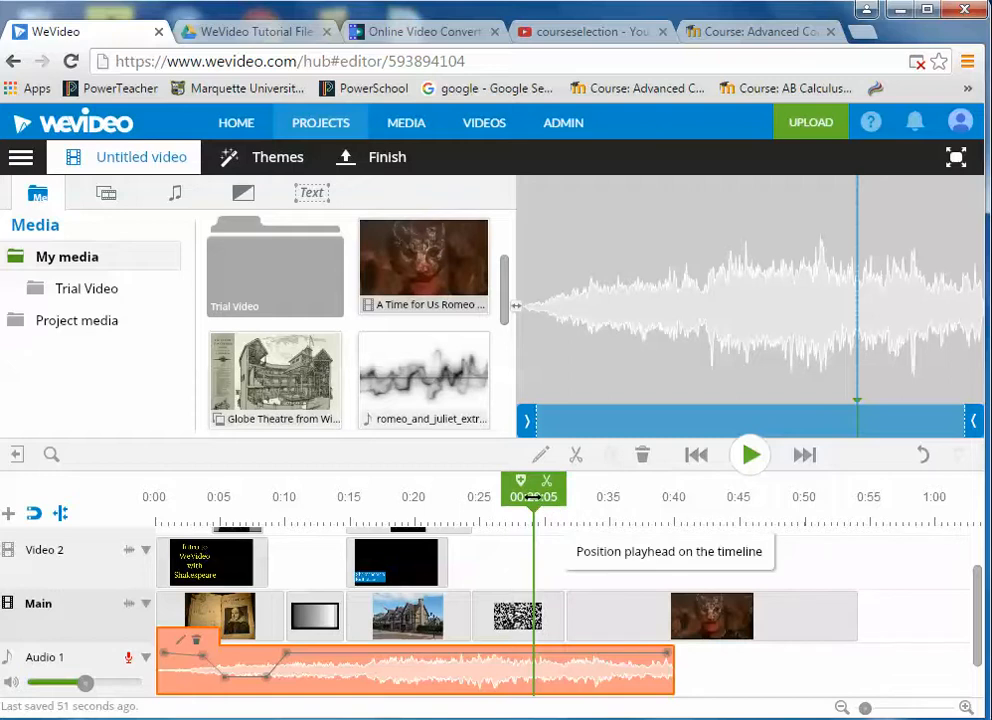
mouse_move(533, 497)
mouse_down()
mouse_move(547, 497)
mouse_move(489, 497)
mouse_move(521, 505)
mouse_up()
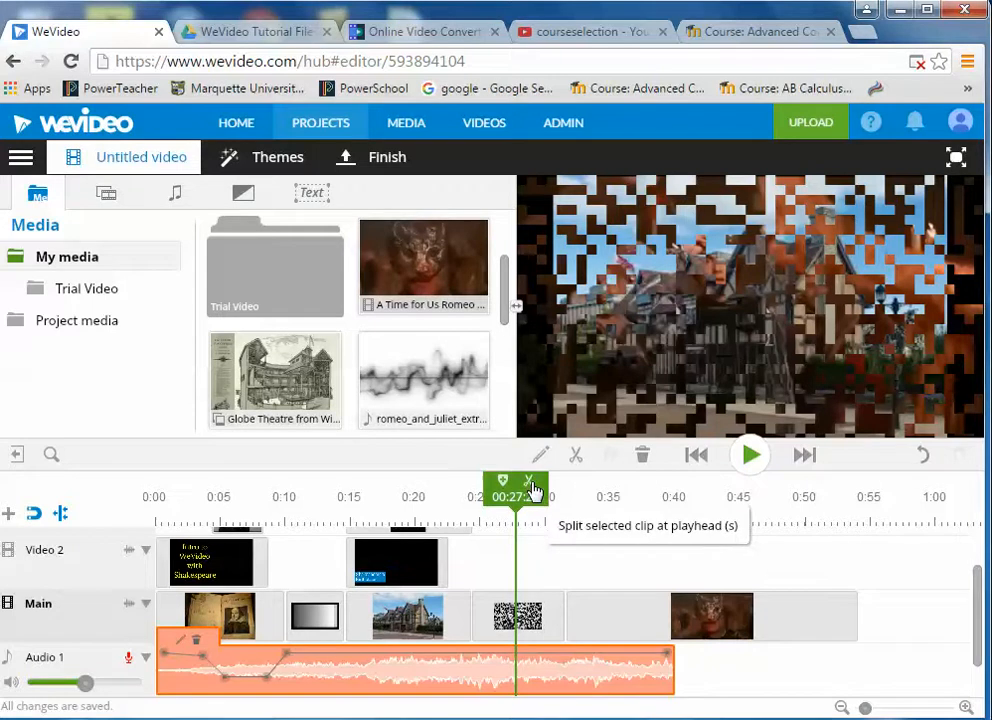
click(530, 484)
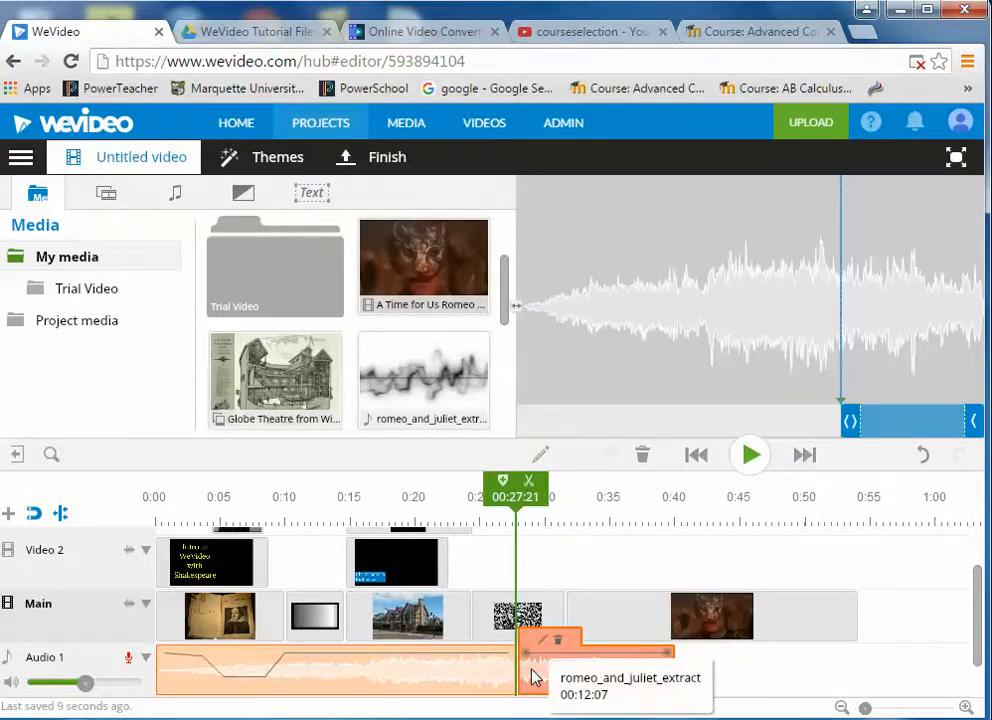
drag(534, 675, 879, 631)
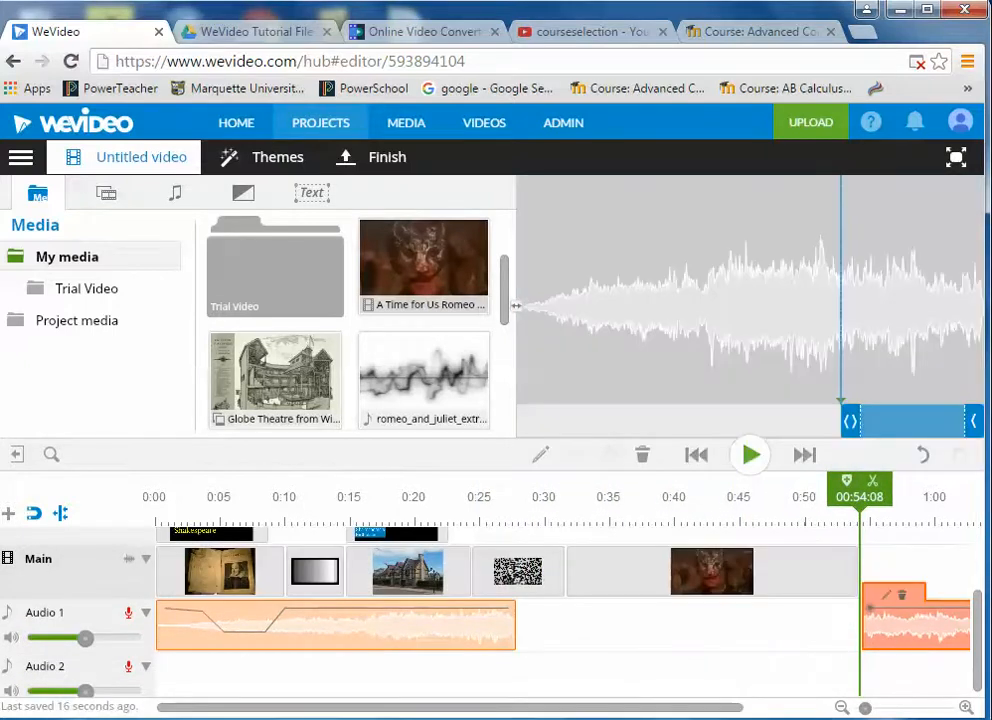
click(902, 598)
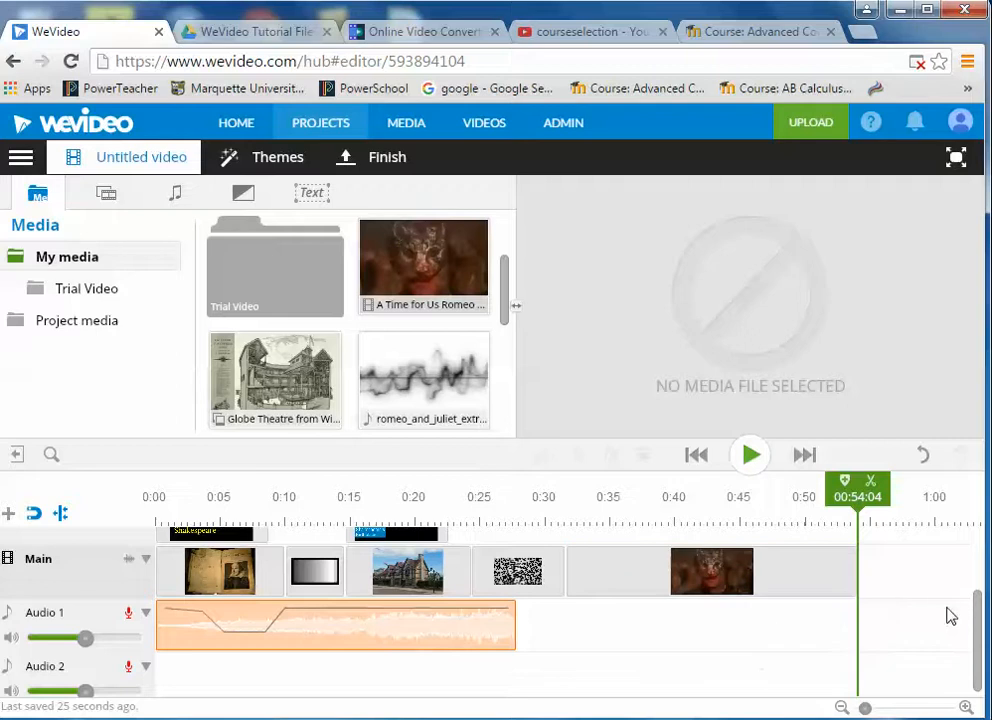
drag(978, 632, 978, 587)
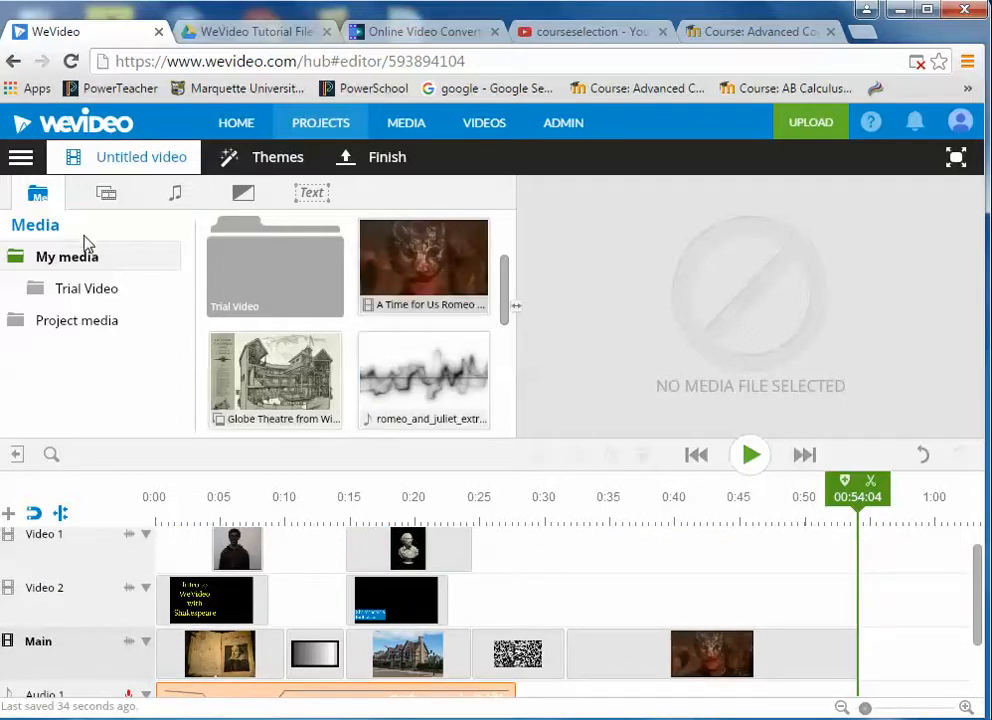
- Place an End Credits title on Video 2 near 0:33 over the Romeo and Juliet clip
click(318, 197)
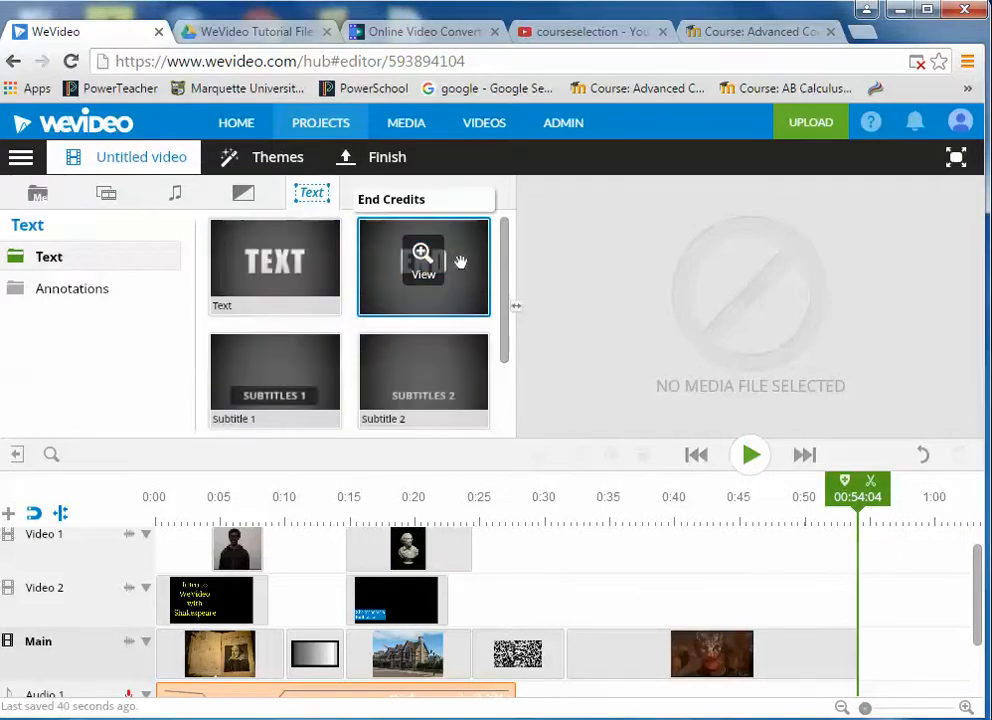
drag(461, 265, 648, 601)
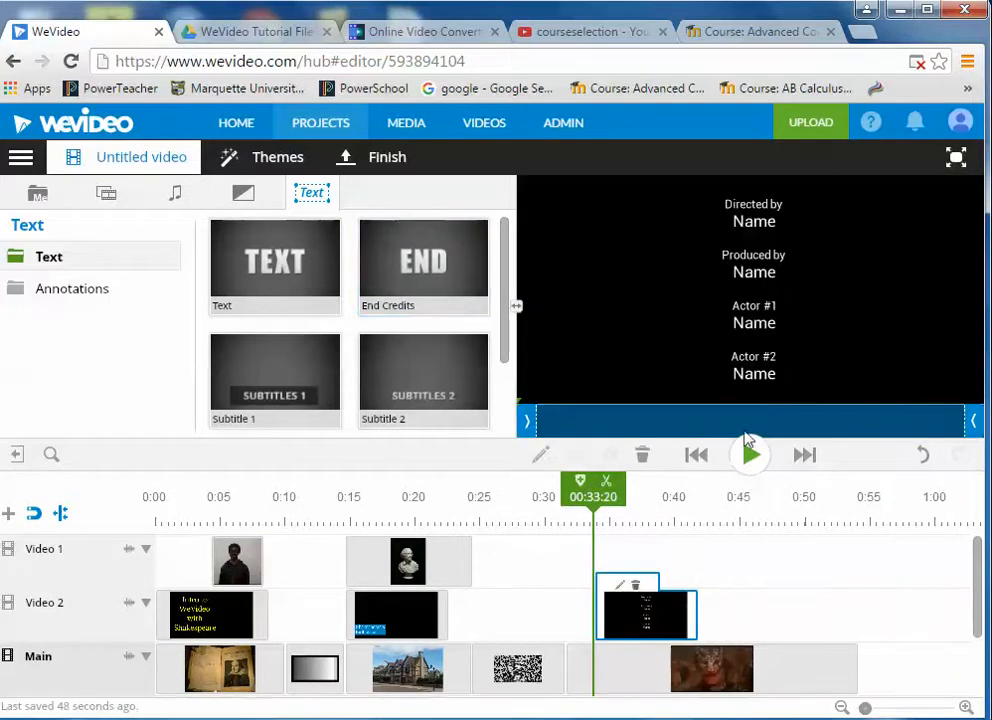
double_click(646, 617)
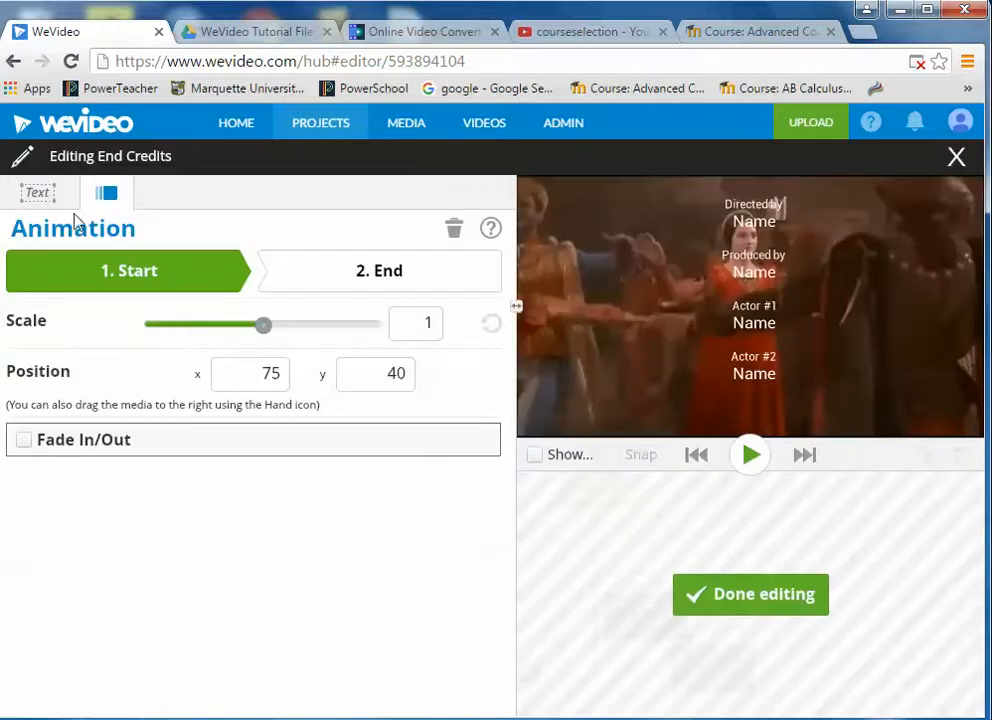
- Enter the director's name and change 'Produced by' to 'Produced for' with the teacher's name
click(44, 198)
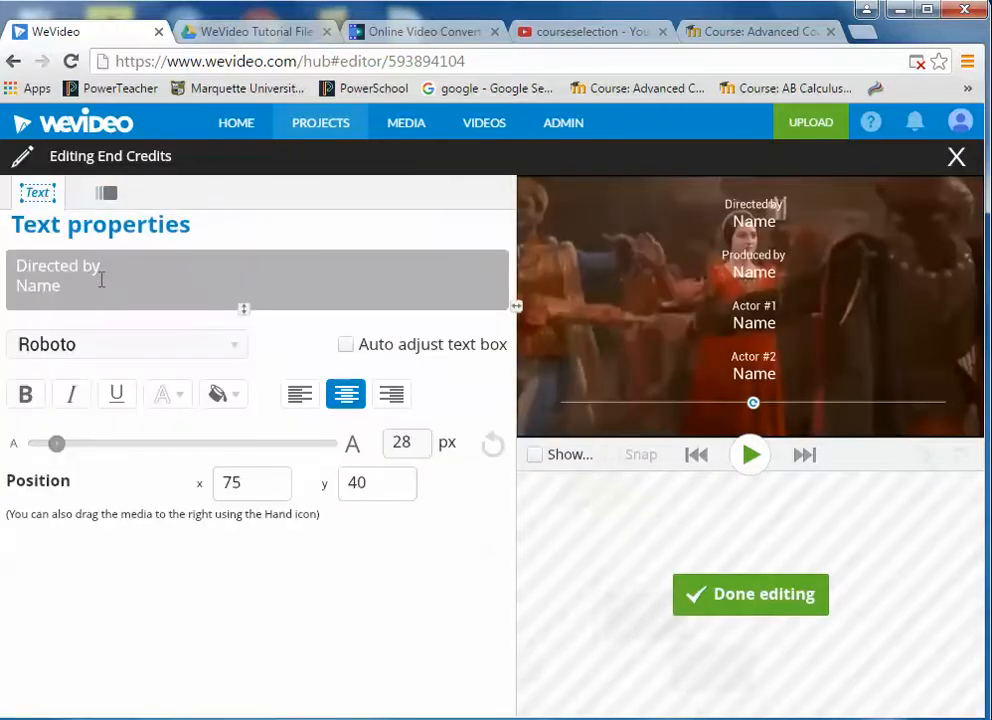
drag(88, 287, 5, 287)
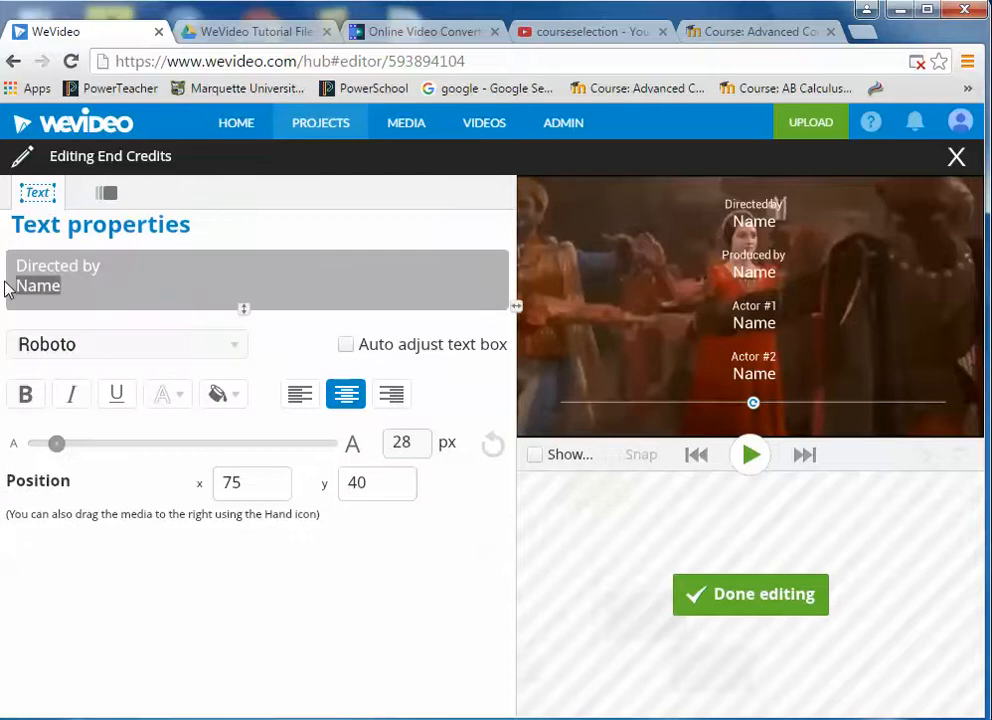
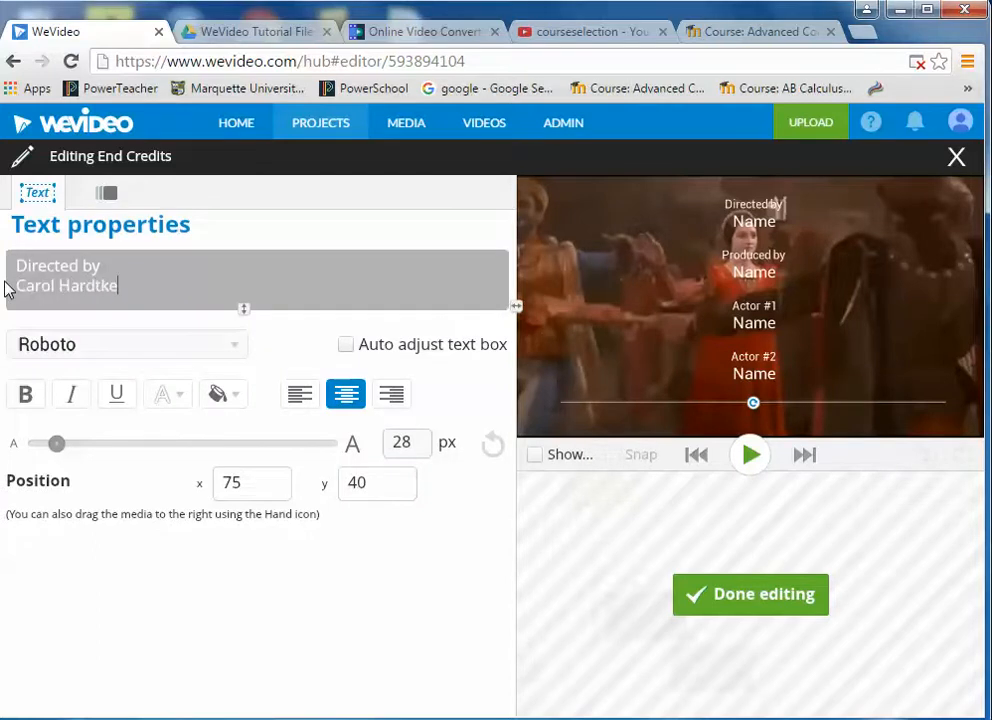
key(Down)
key(Down)
key(Down)
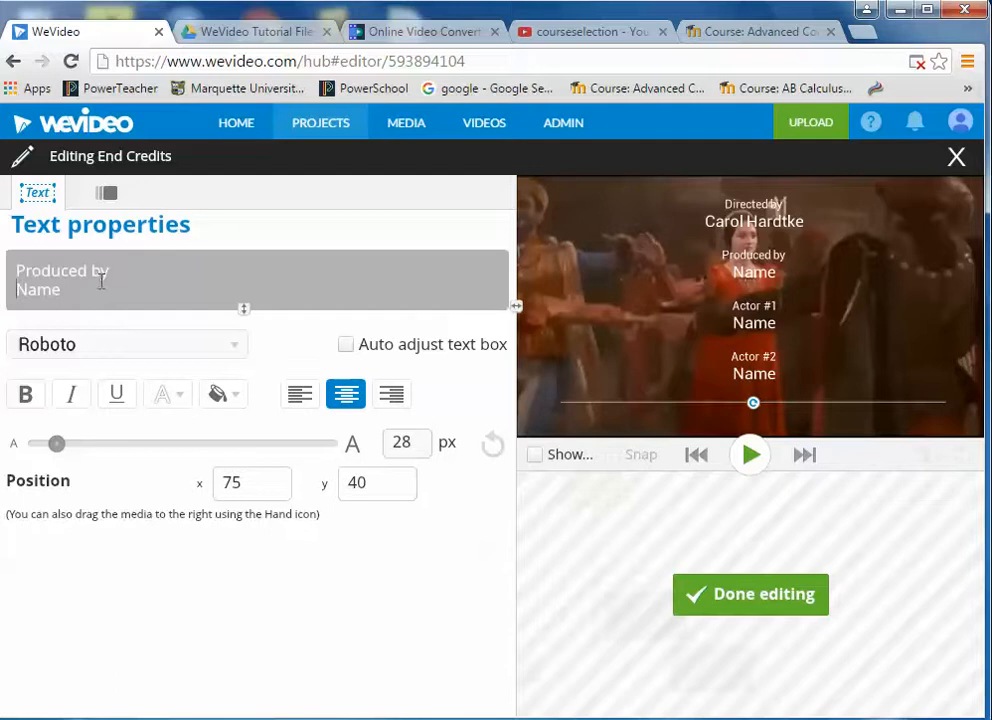
drag(115, 275, 90, 271)
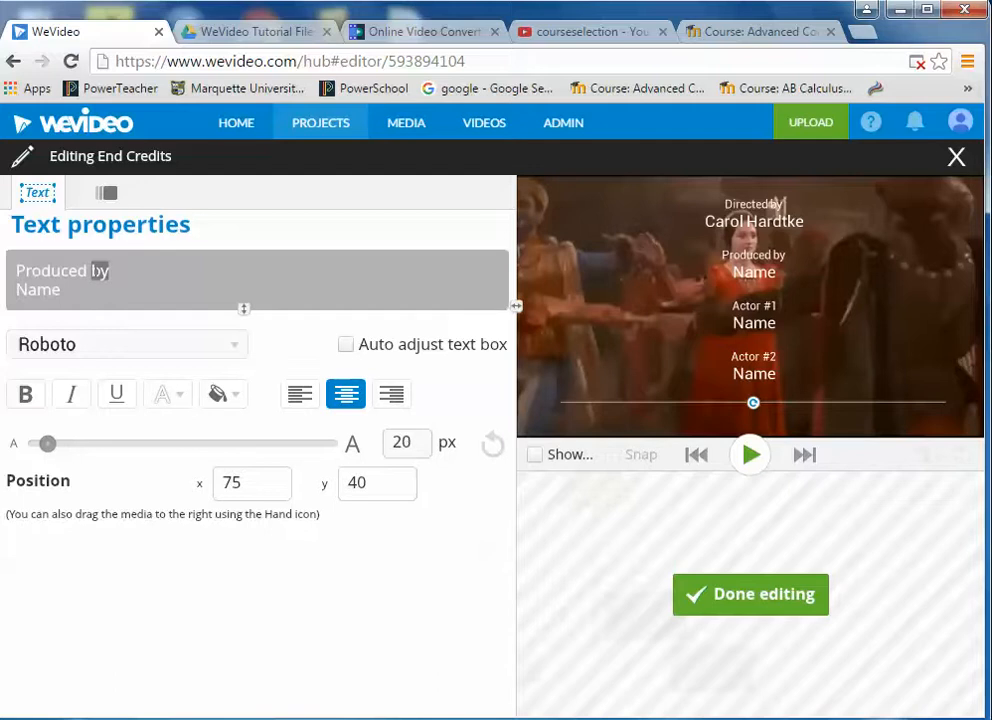
text(for)
drag(87, 295, 13, 291)
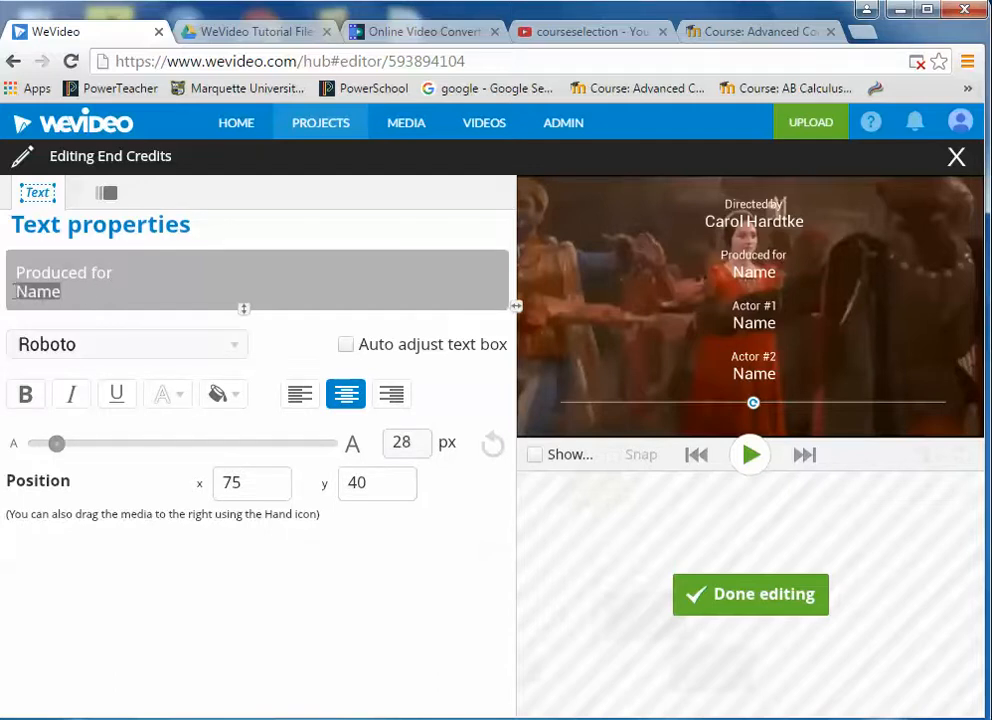
text(Mr. K)
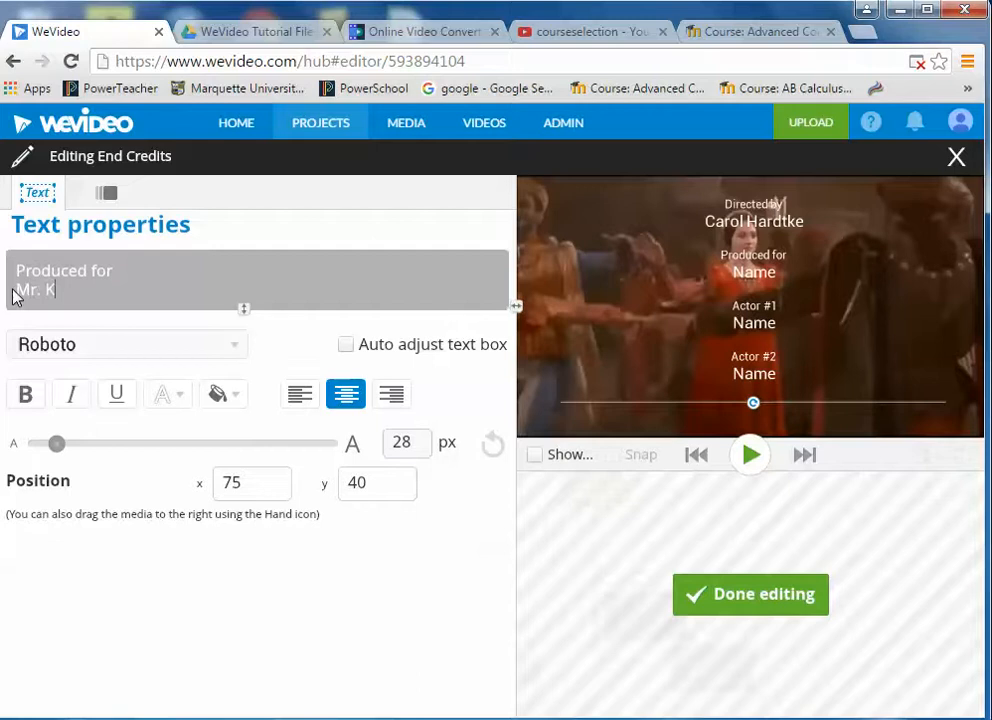
text(elly's English 1)
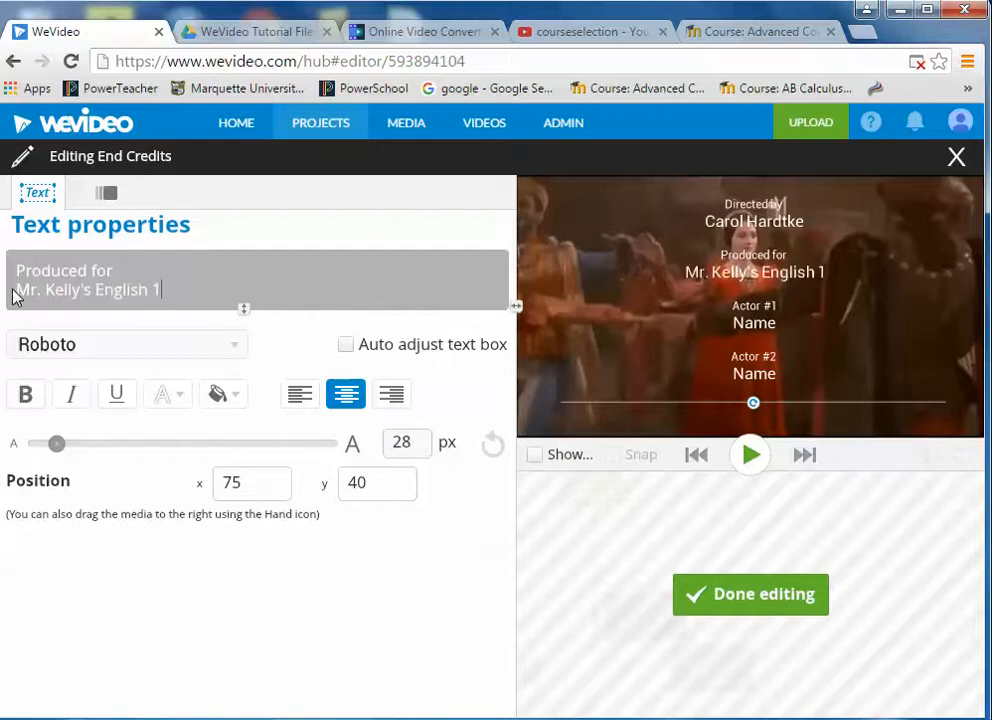
- Replace the Actor line with 'February 2016', followed by 'Thank you to:' and 'MIHS' lines
key(Return)
key(Down)
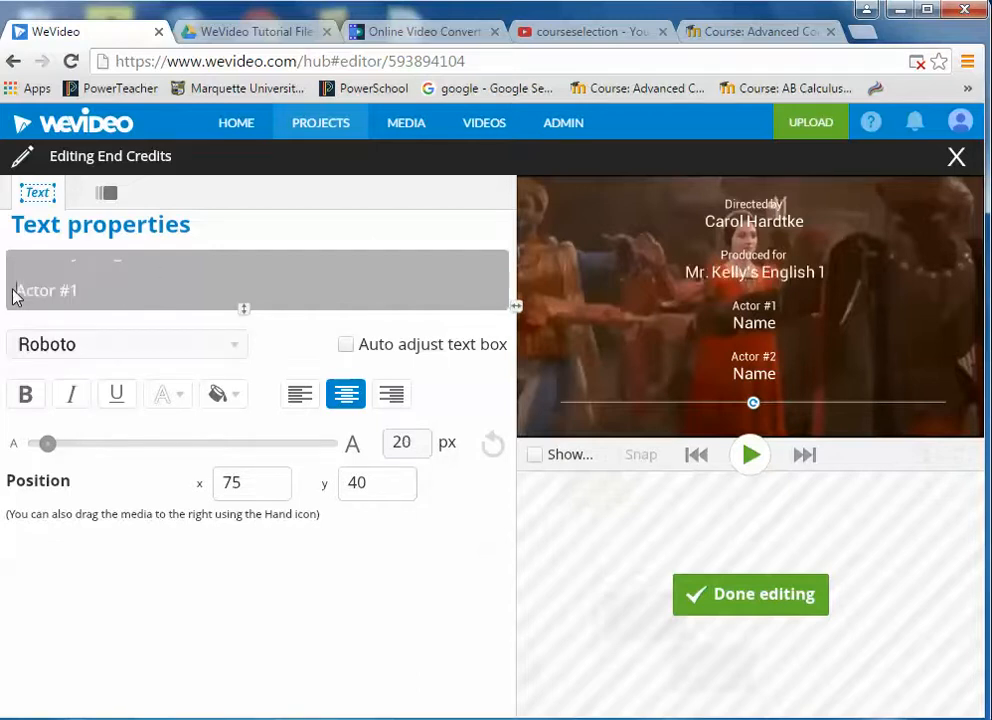
key(Delete)
key(Delete)
key(Delete)
key(Delete)
key(Delete)
key(Delete)
key(Delete)
key(Delete)
key(Delete)
key(Delete)
key(Delete)
key(Delete)
key(Delete)
key(Delete)
key(Delete)
key(Delete)
key(Delete)
key(Delete)
key(Delete)
key(Delete)
key(Delete)
key(Delete)
key(Delete)
key(Delete)
key(Delete)
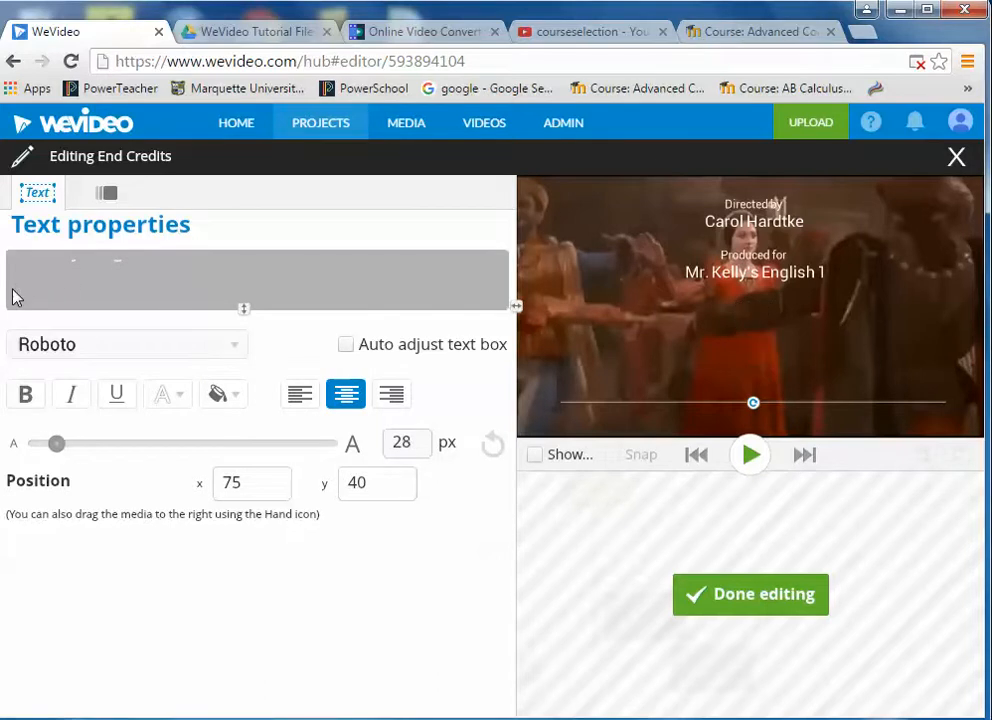
text(Febraau)
key(BackSpace)
key(BackSpace)
key(BackSpace)
text(uary)
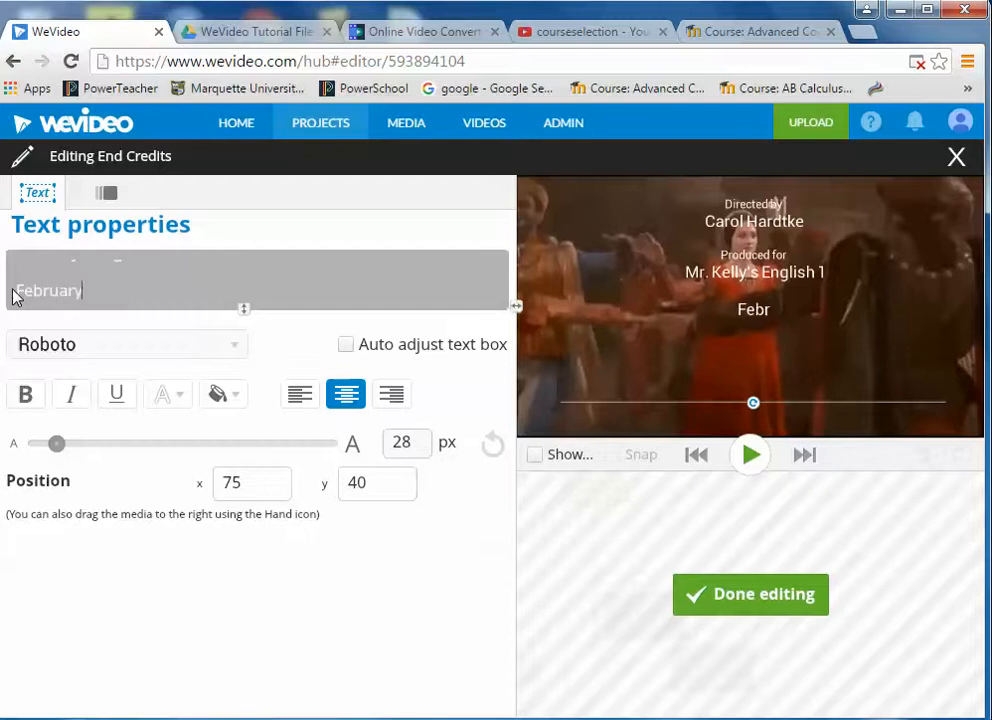
text( 2016)
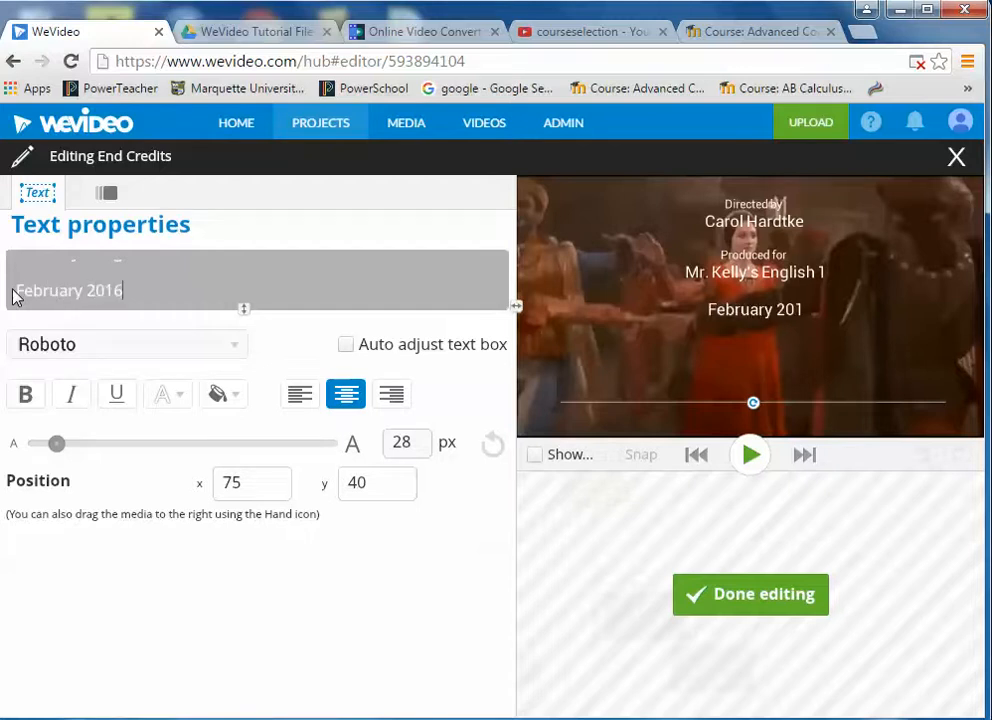
key(Return)
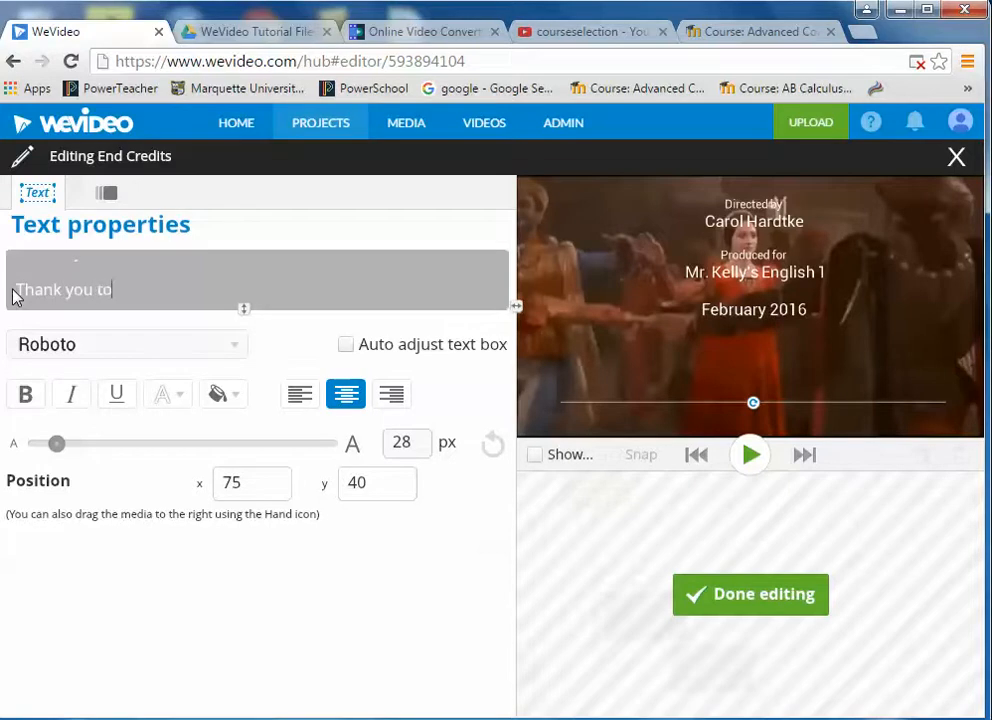
text(Thank you to:)
key(Return)
text(M)
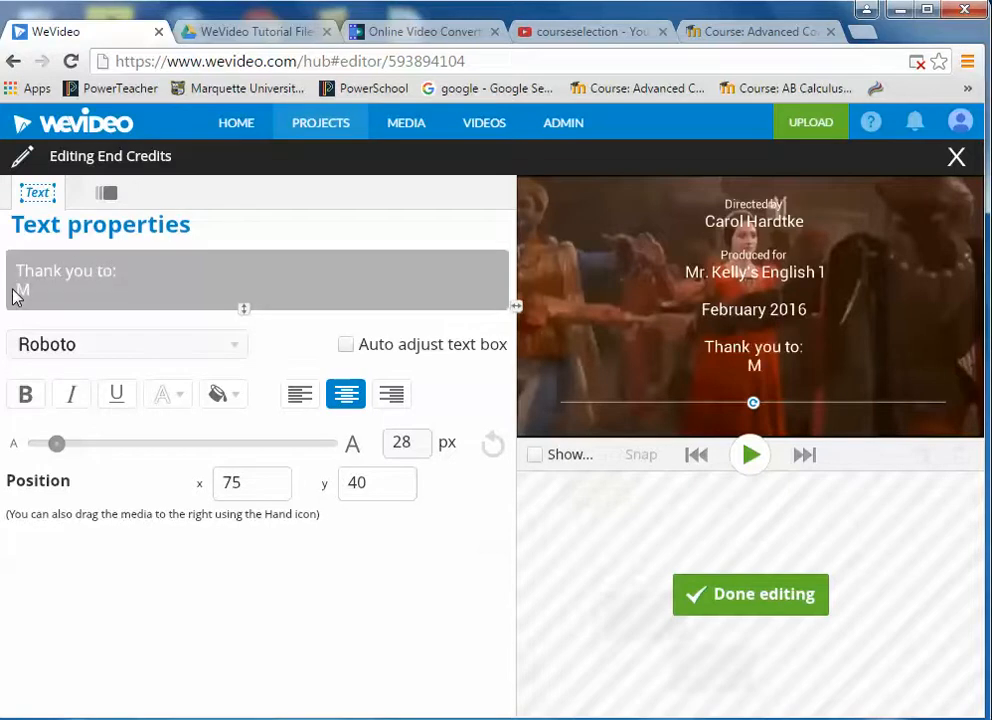
text(IHS)
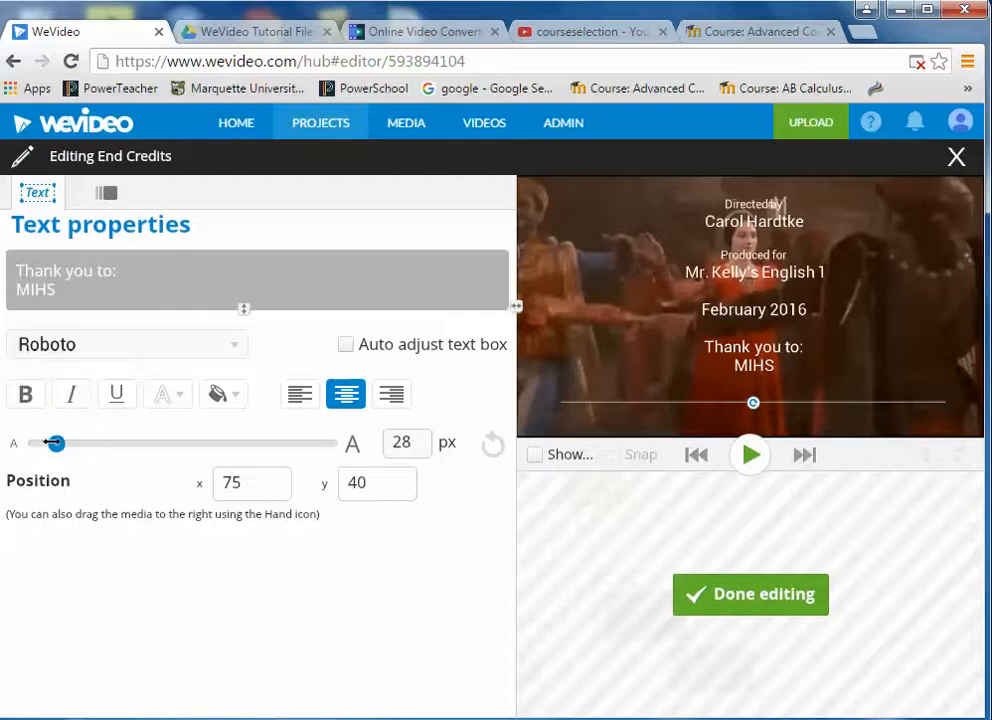
- Enlarge the credits text to 30 px and move the block to the frame top
mouse_move(52, 443)
mouse_down()
mouse_move(74, 443)
mouse_move(55, 443)
mouse_up()
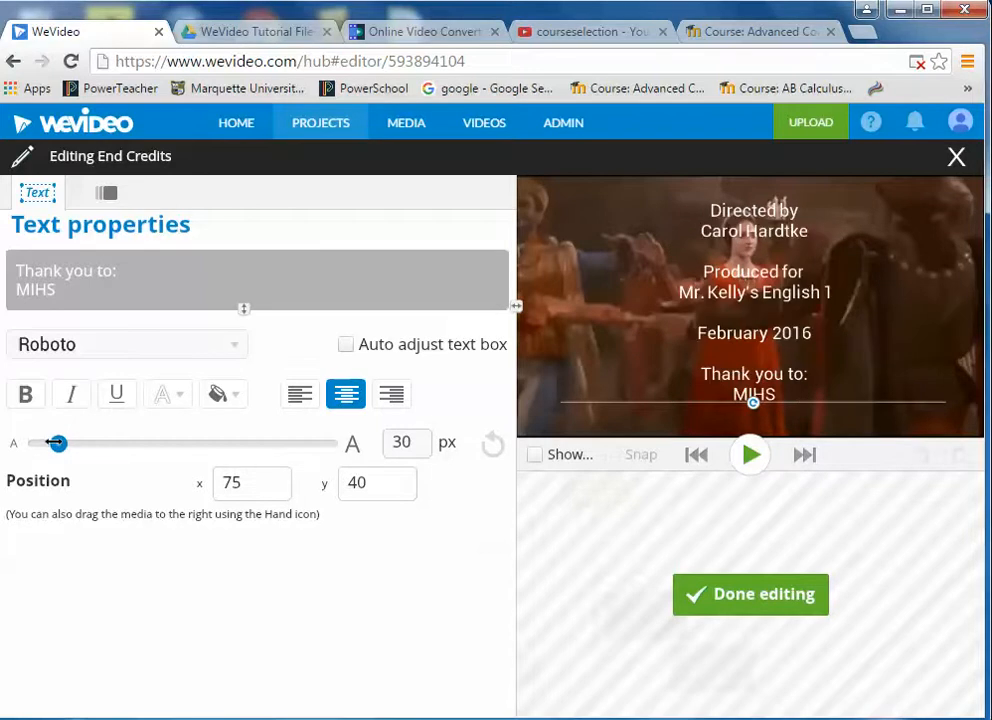
mouse_move(799, 381)
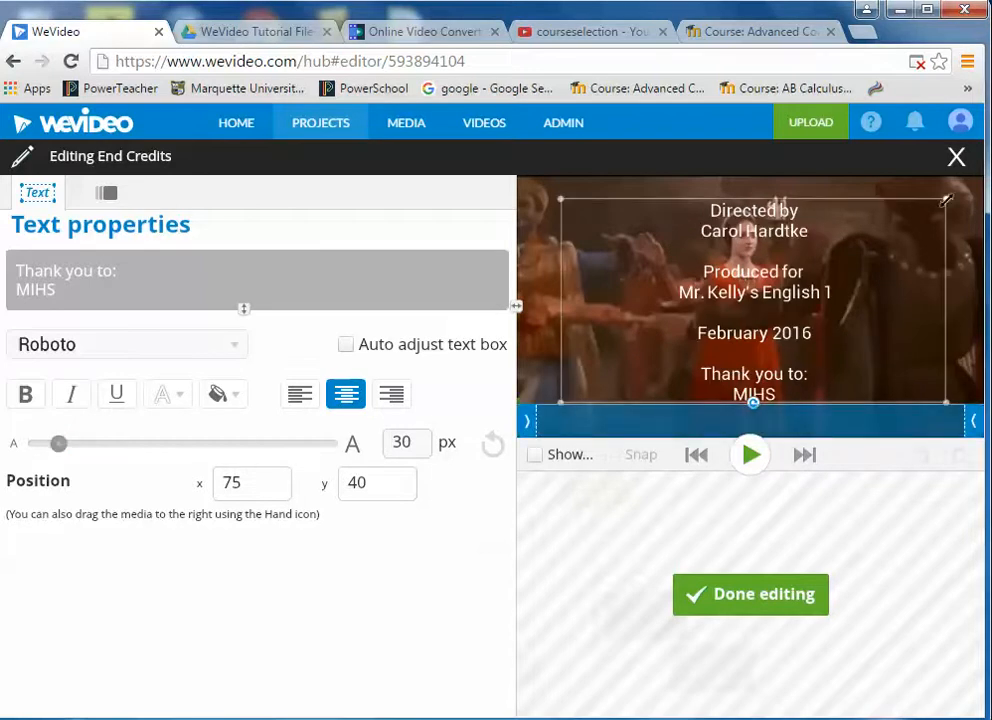
drag(947, 201, 947, 179)
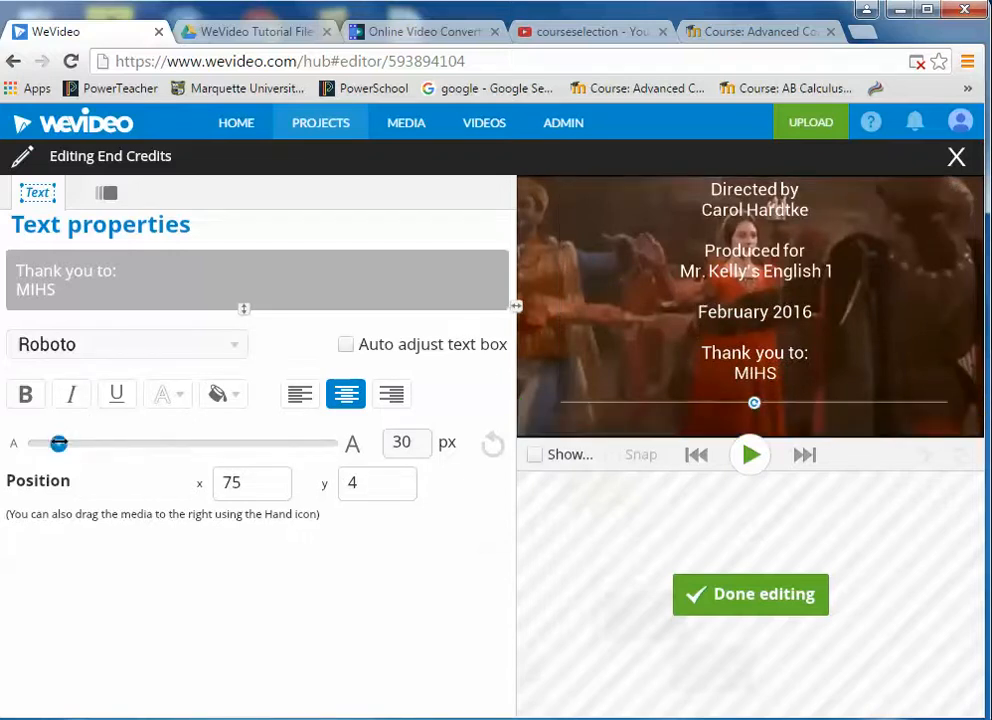
mouse_move(58, 443)
mouse_down()
mouse_move(72, 443)
mouse_move(58, 443)
mouse_up()
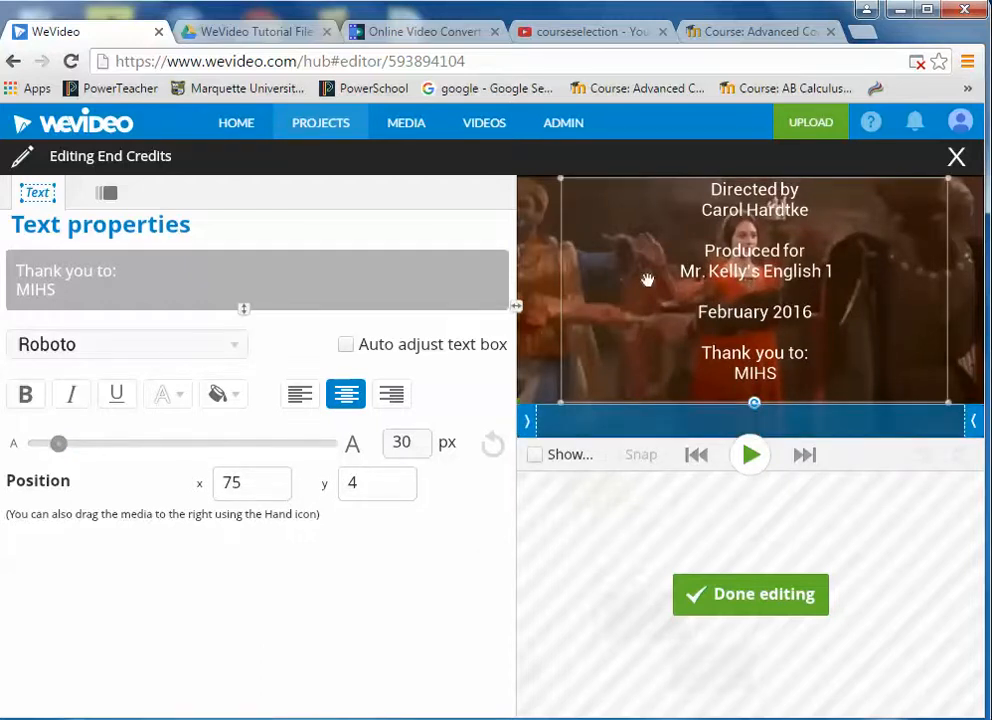
- Animate the credits to start below the frame and end above it at x 57, y -349
click(106, 194)
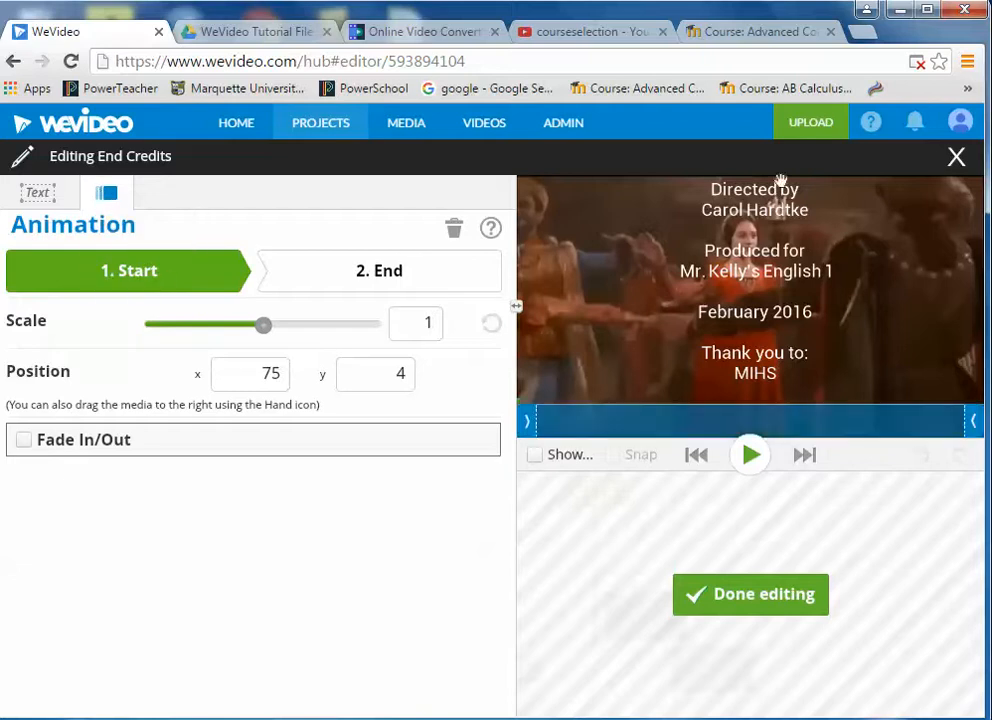
drag(757, 192, 753, 455)
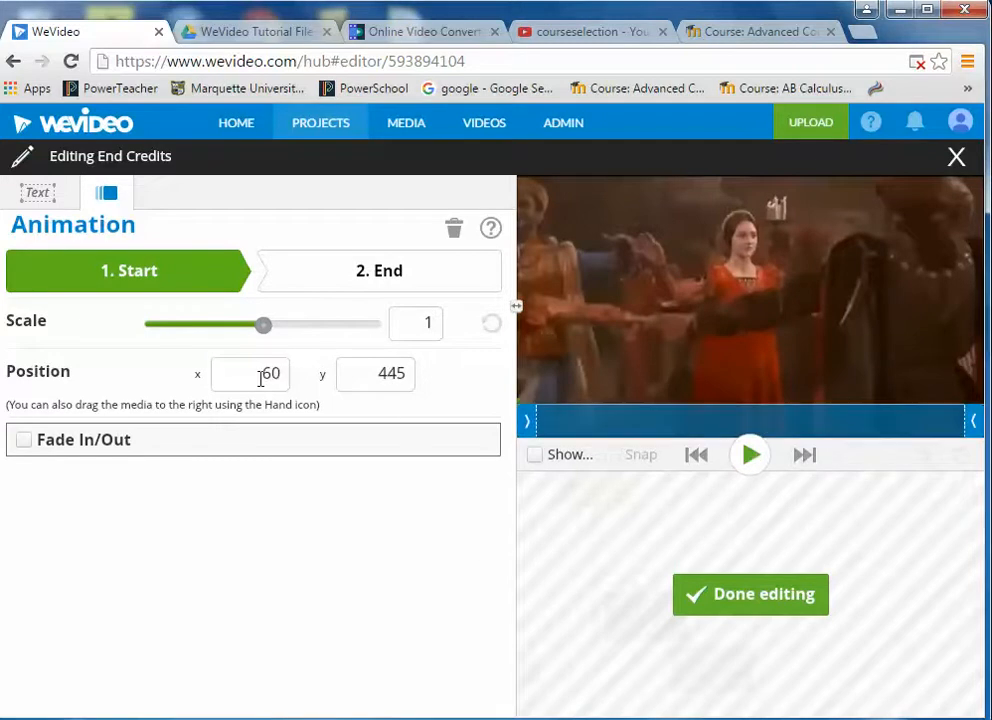
click(392, 271)
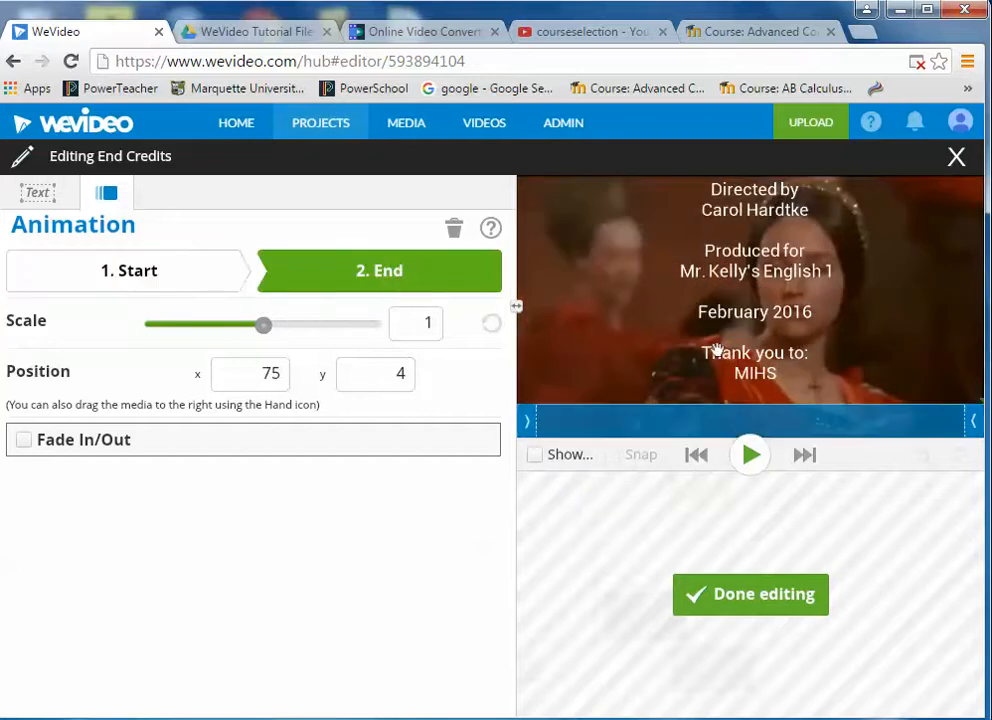
drag(751, 368, 739, 156)
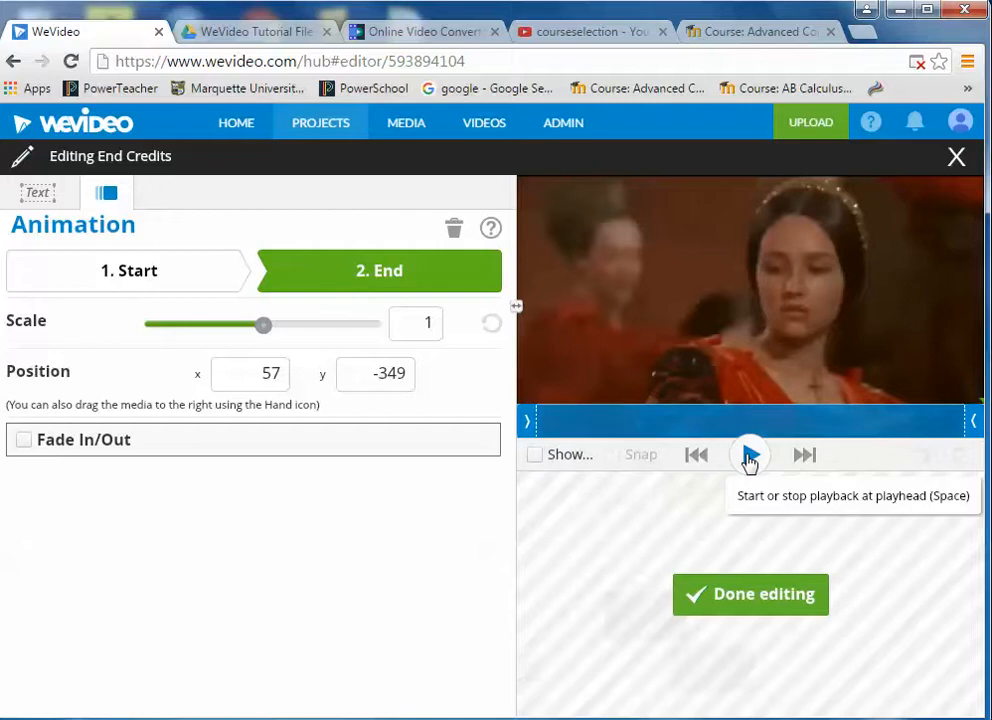
- Preview the scrolling credits, finish editing, and return to the media library
click(749, 457)
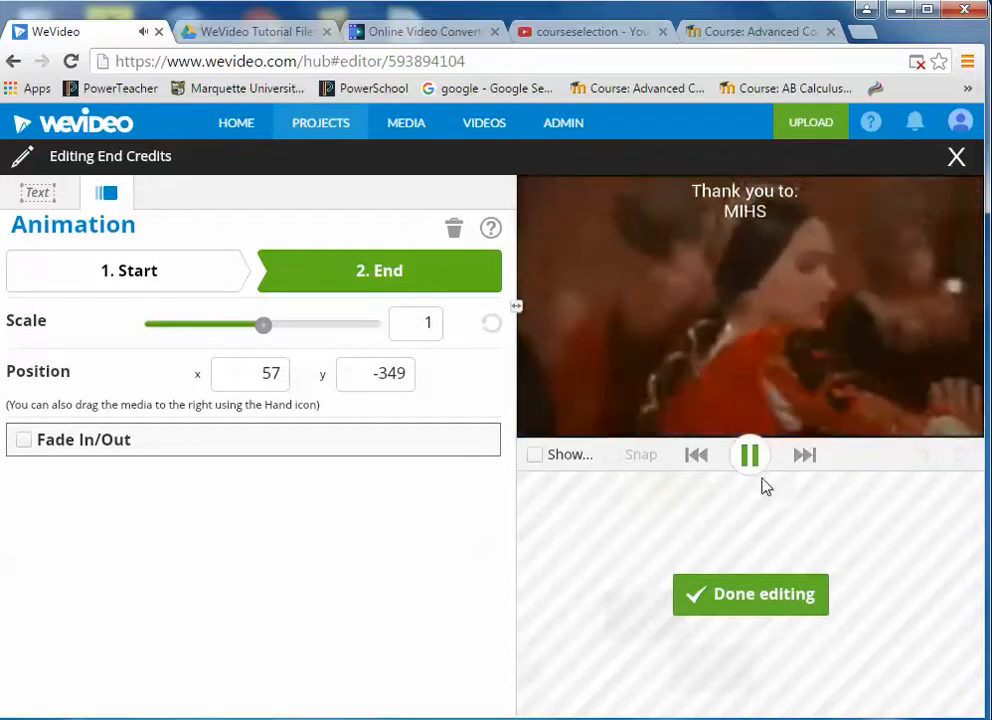
click(757, 472)
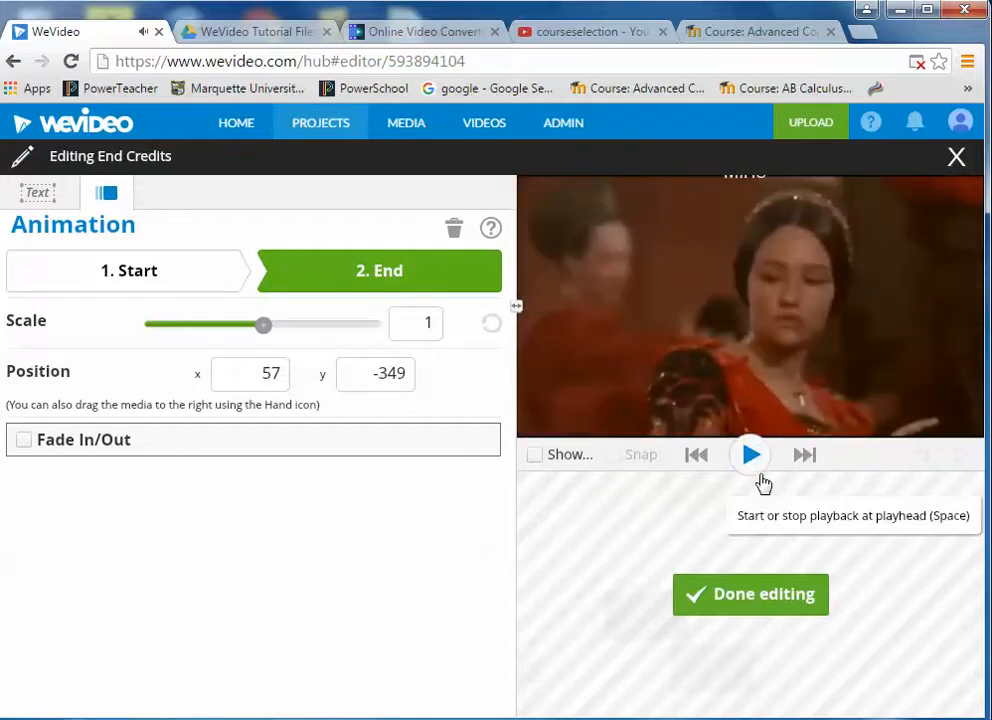
click(739, 603)
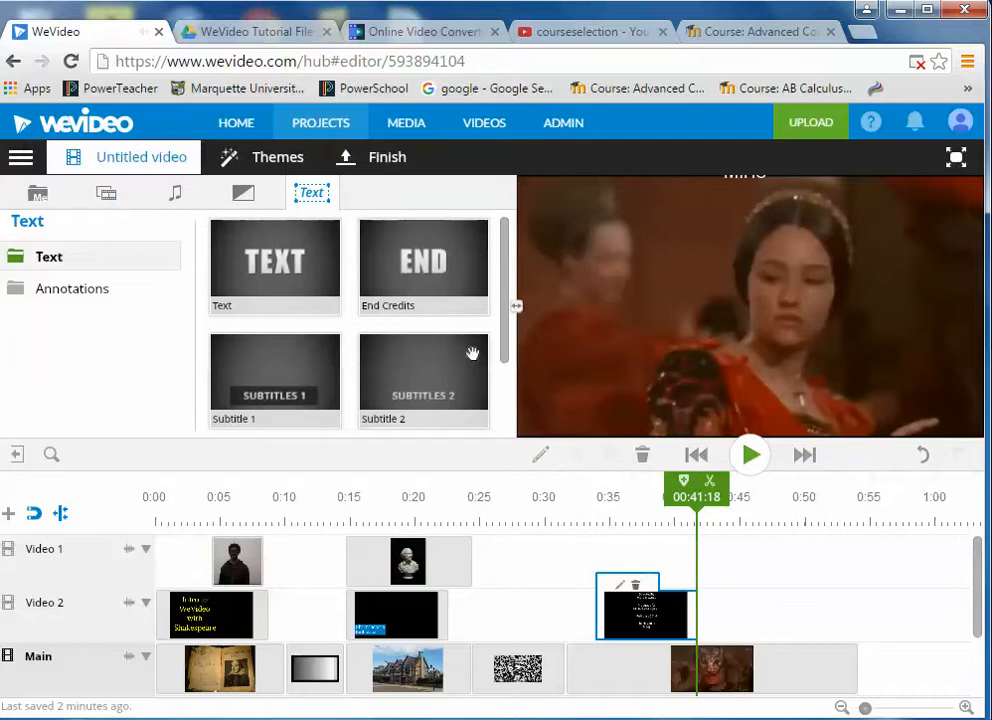
click(33, 197)
drag(505, 268, 507, 394)
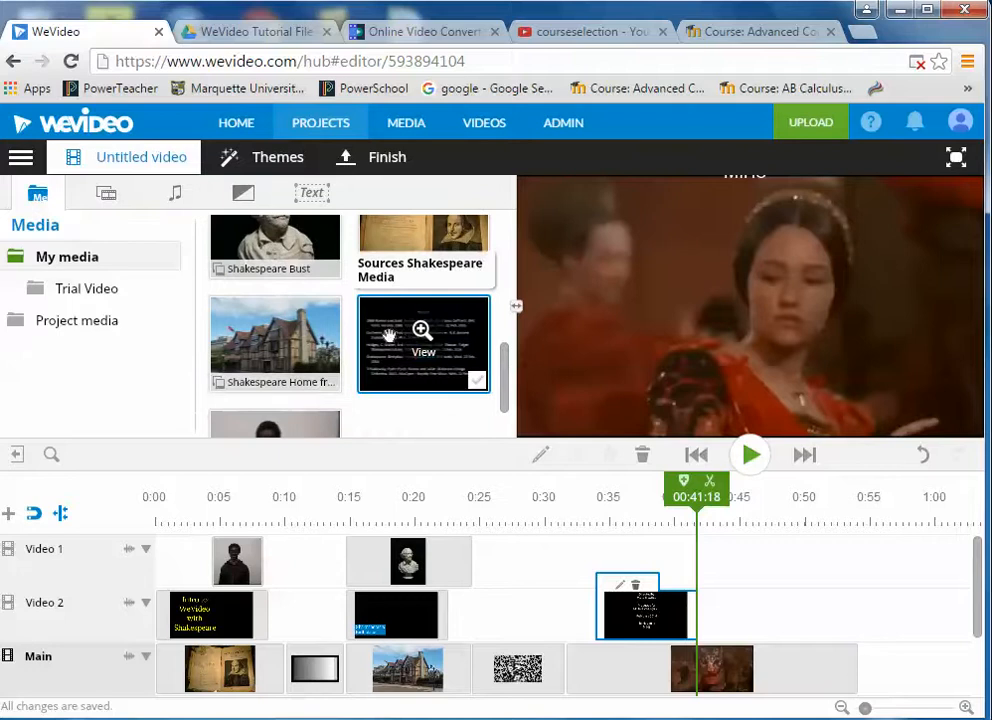
- Place the Sources Shakespeare Media image on Video 2 after the End Credits, near 0:42
drag(389, 337, 752, 620)
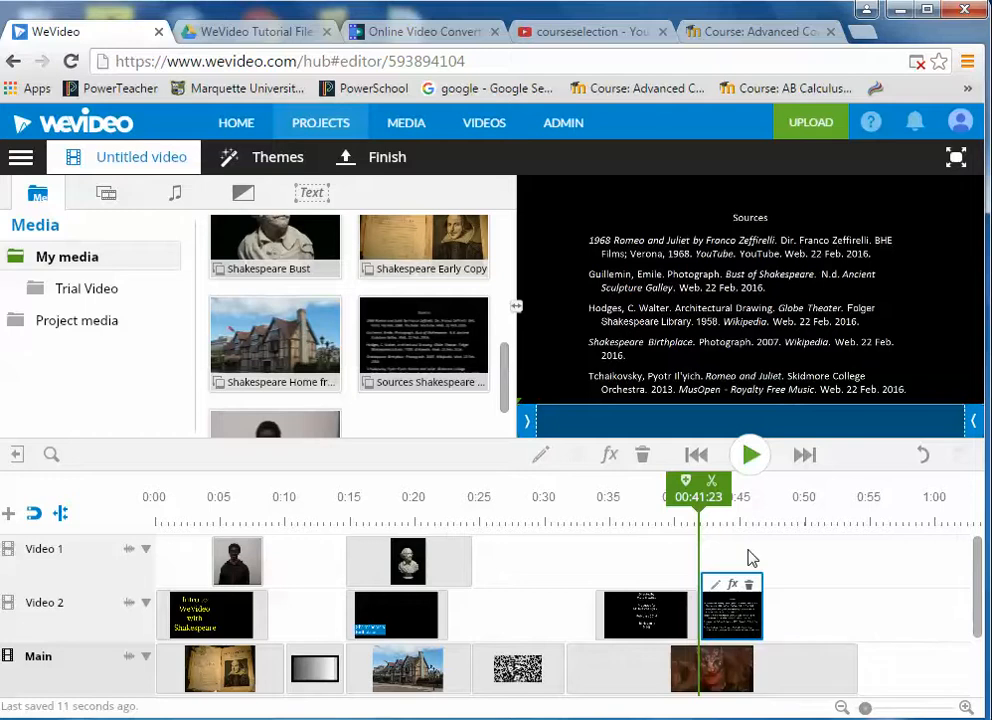
- Scale the Sources citation image to 1.28 and shift it to x -49, y -66
double_click(740, 620)
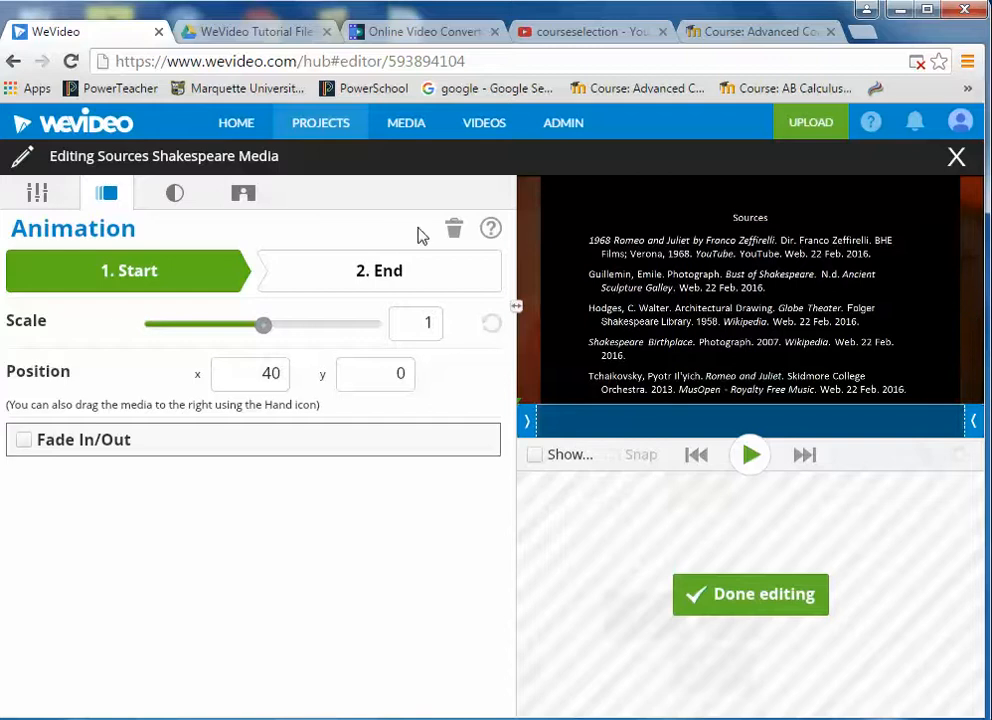
click(35, 193)
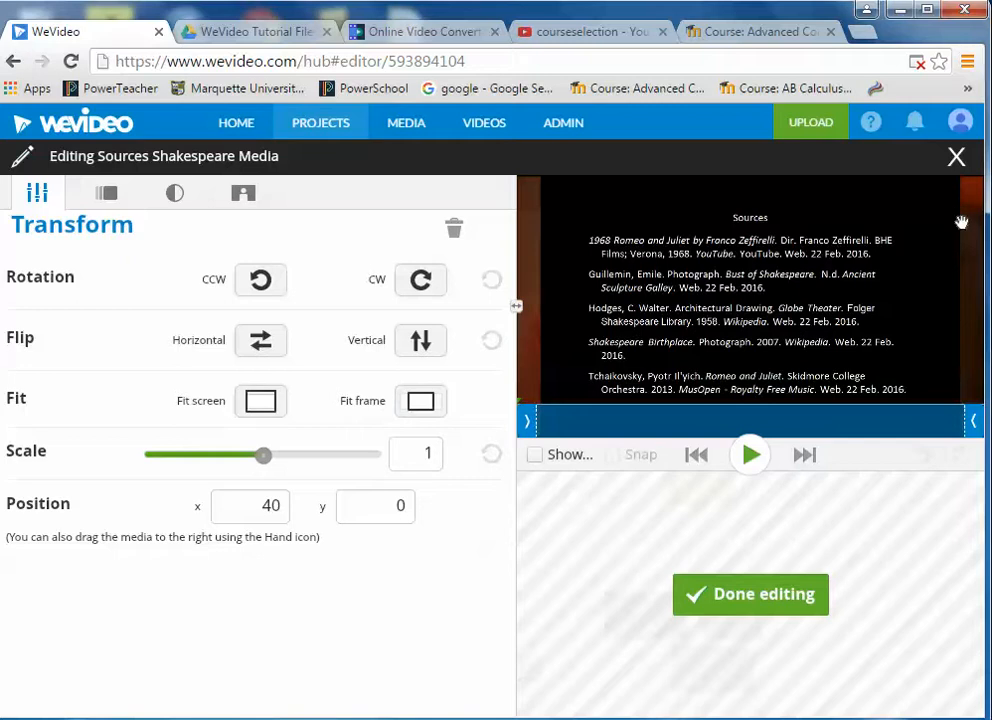
click(258, 403)
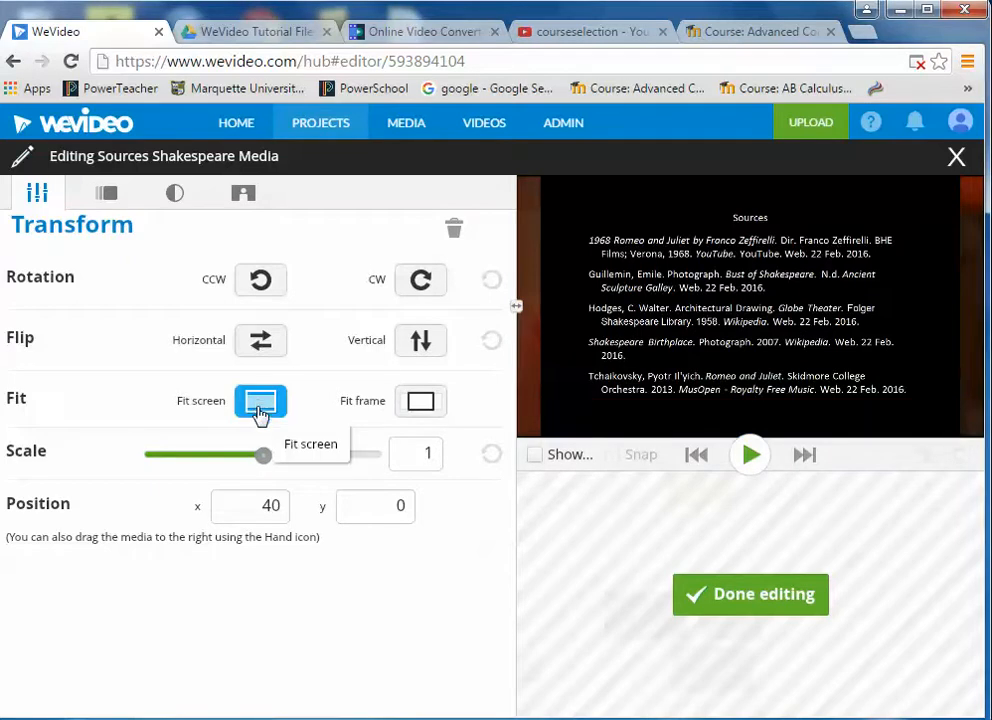
mouse_move(263, 455)
mouse_down()
mouse_move(283, 454)
mouse_move(266, 455)
mouse_up()
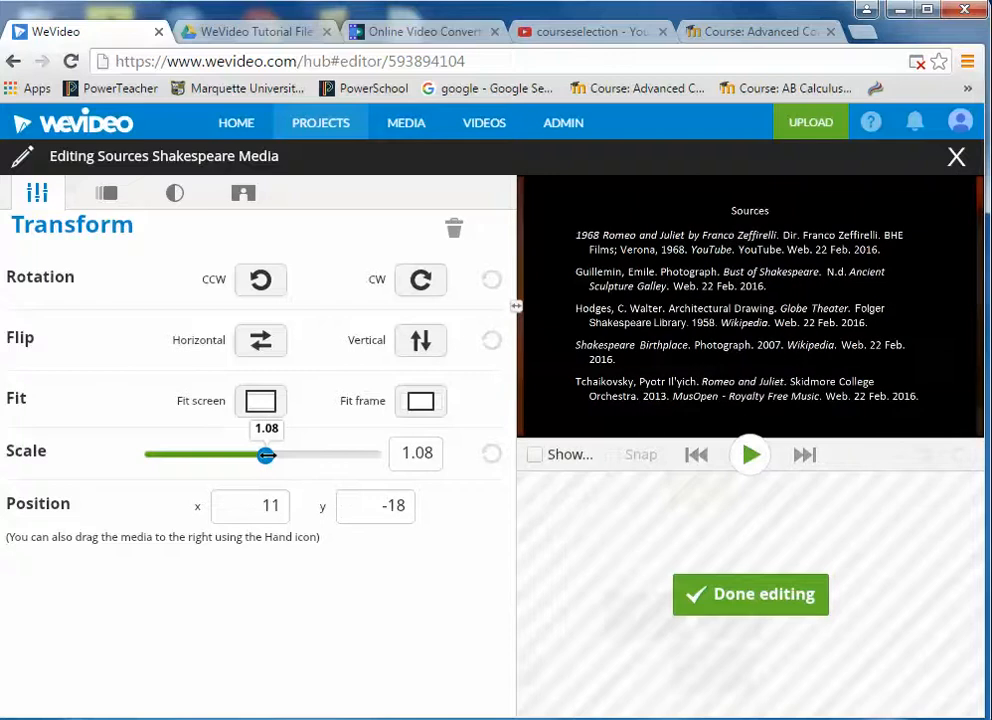
click(263, 404)
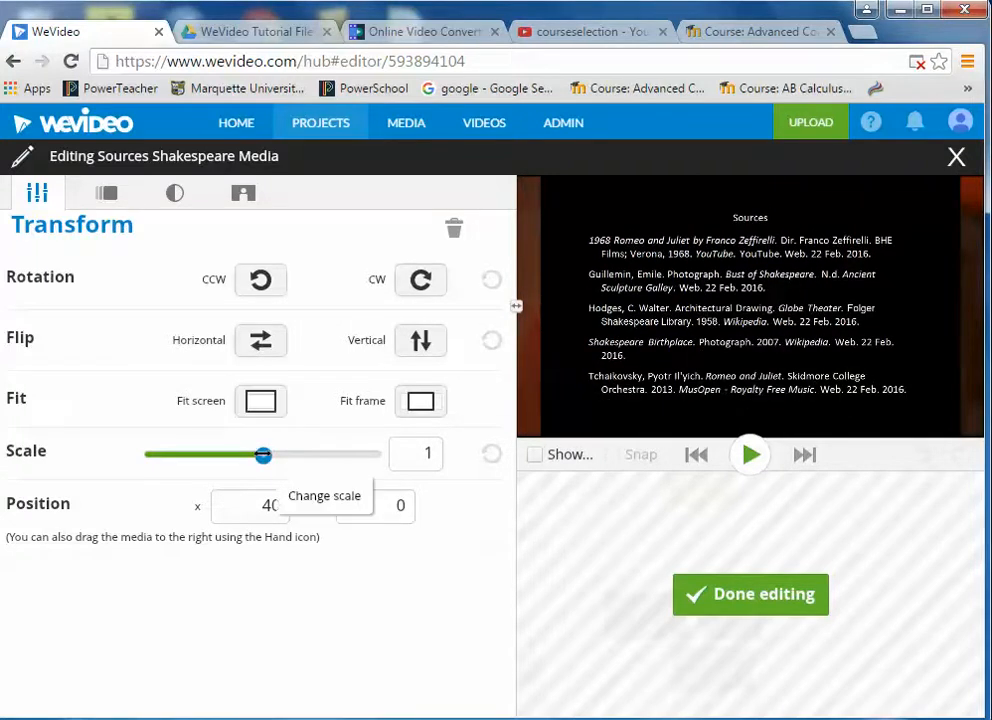
drag(263, 455, 271, 455)
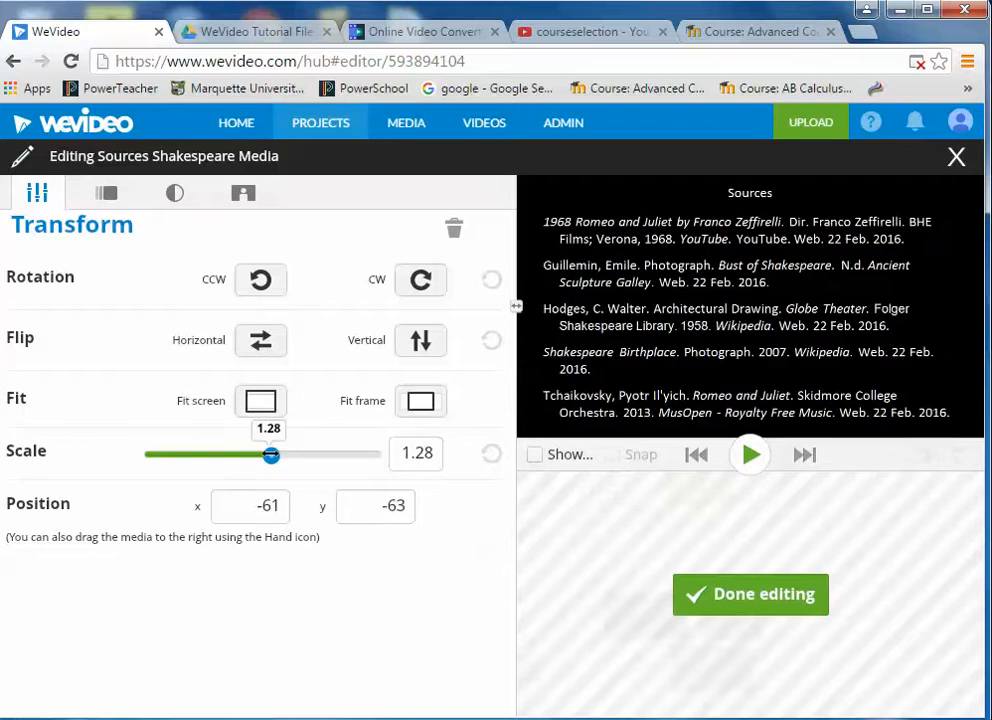
drag(790, 314, 797, 312)
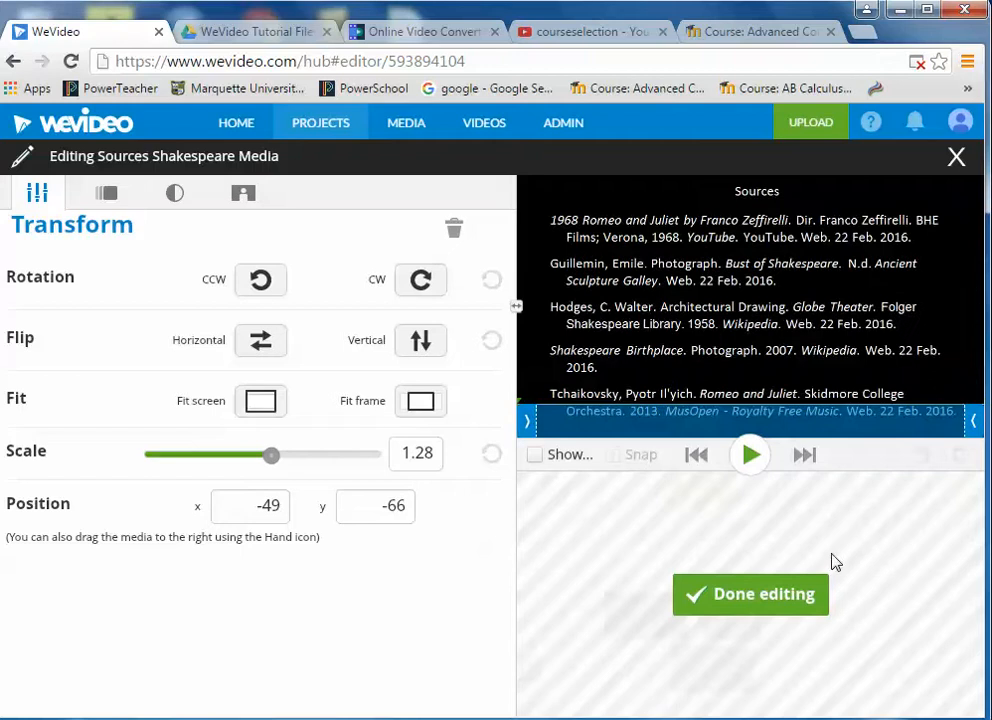
click(768, 593)
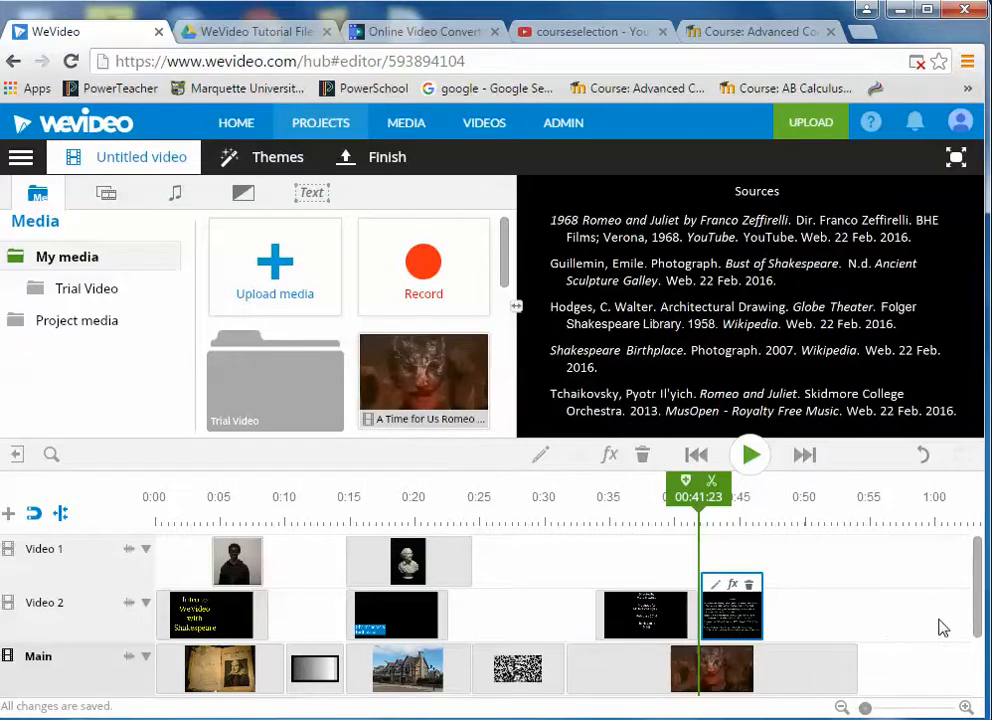
- Bring Audio 2 into view and park the playhead at about 00:15:03 on Shakespeare Home
drag(979, 572, 980, 616)
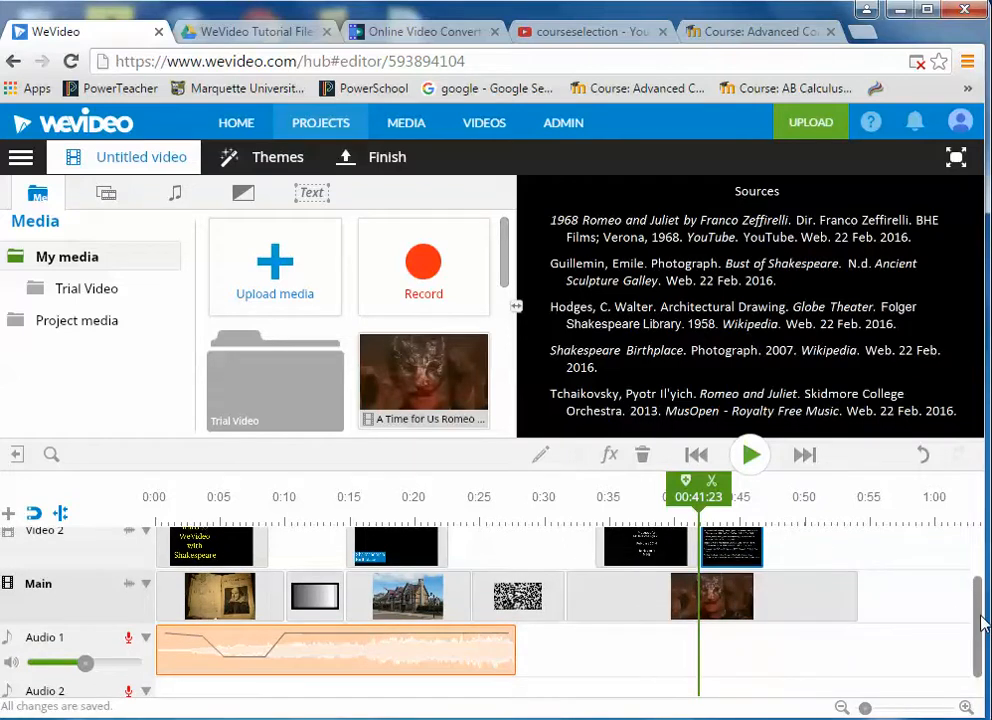
drag(980, 622, 984, 648)
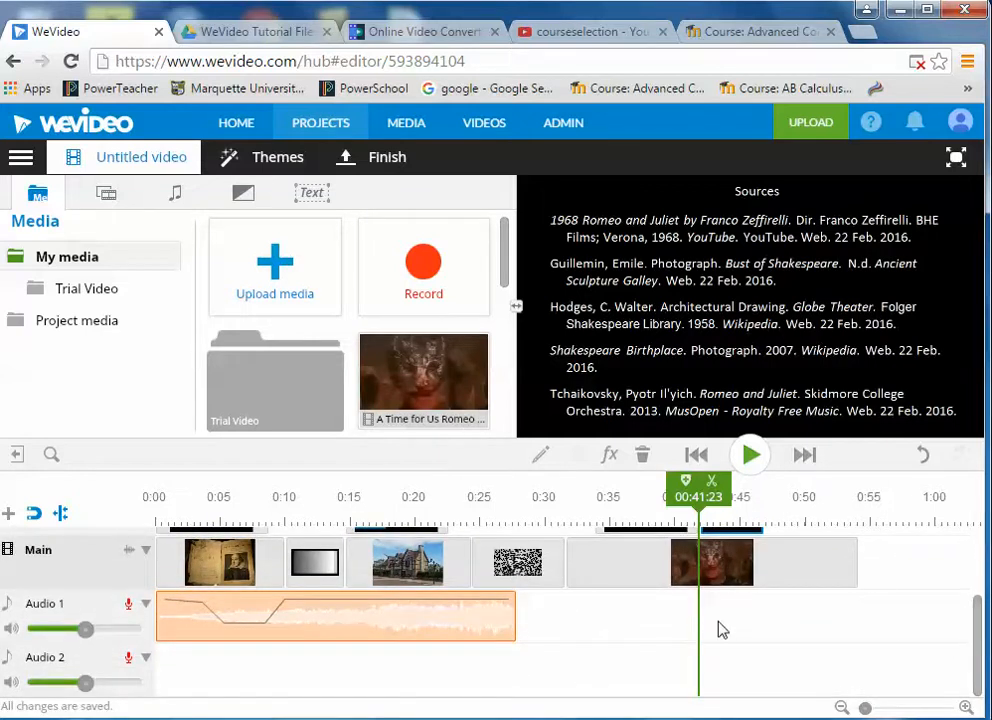
drag(698, 490, 366, 480)
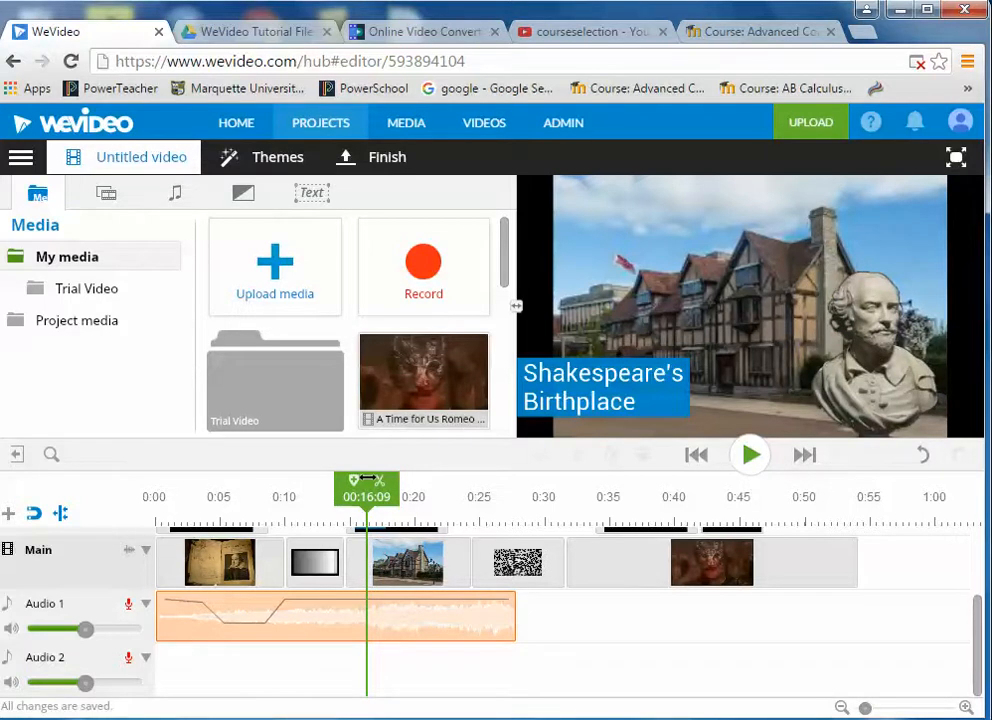
click(376, 545)
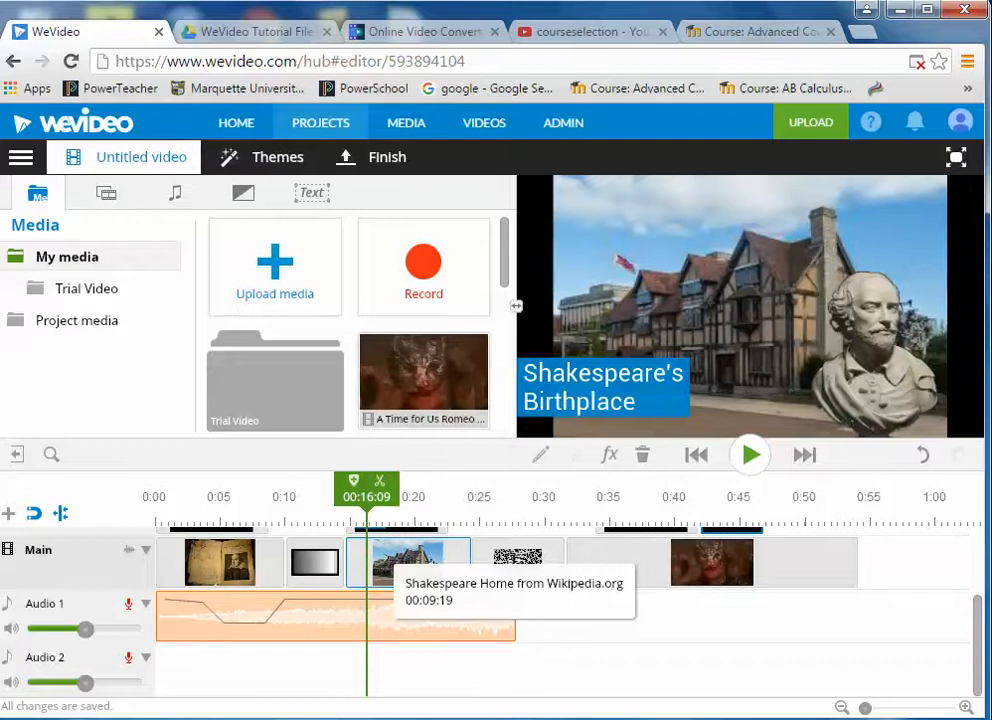
drag(366, 497, 350, 497)
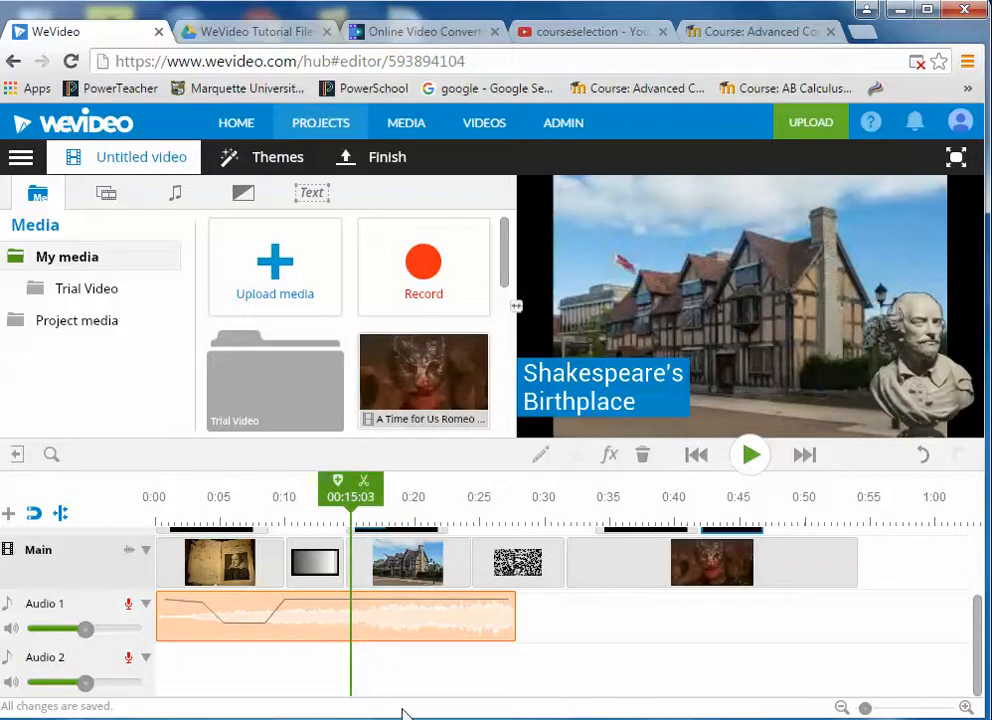
- Record a 13.954-second narration on Audio 2 through the USB audio device microphone, with video shown
click(128, 662)
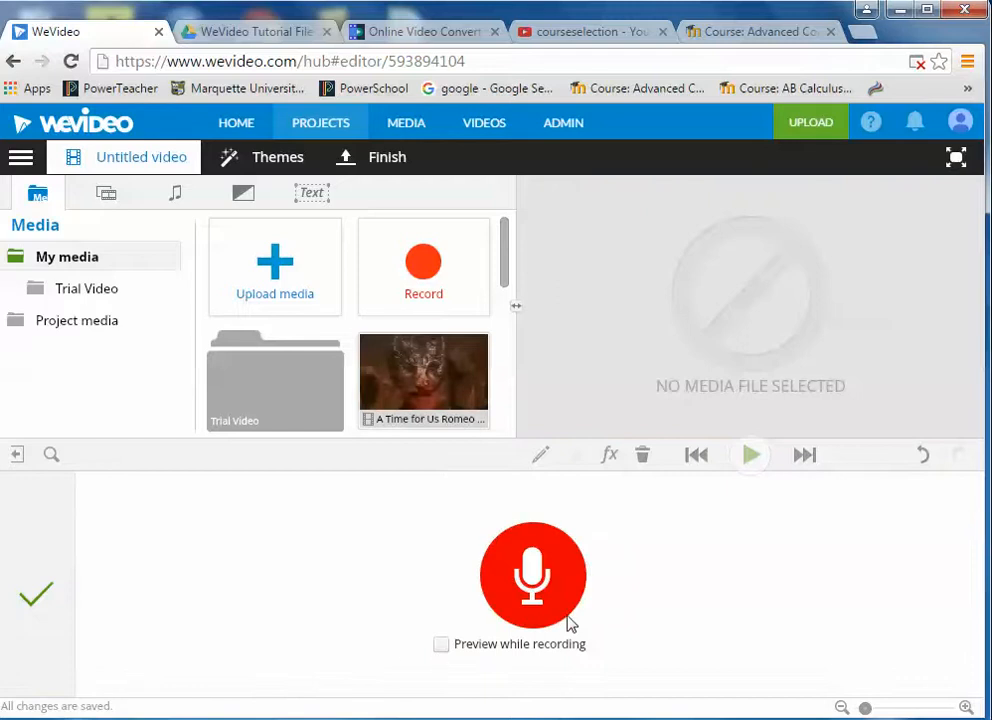
click(441, 646)
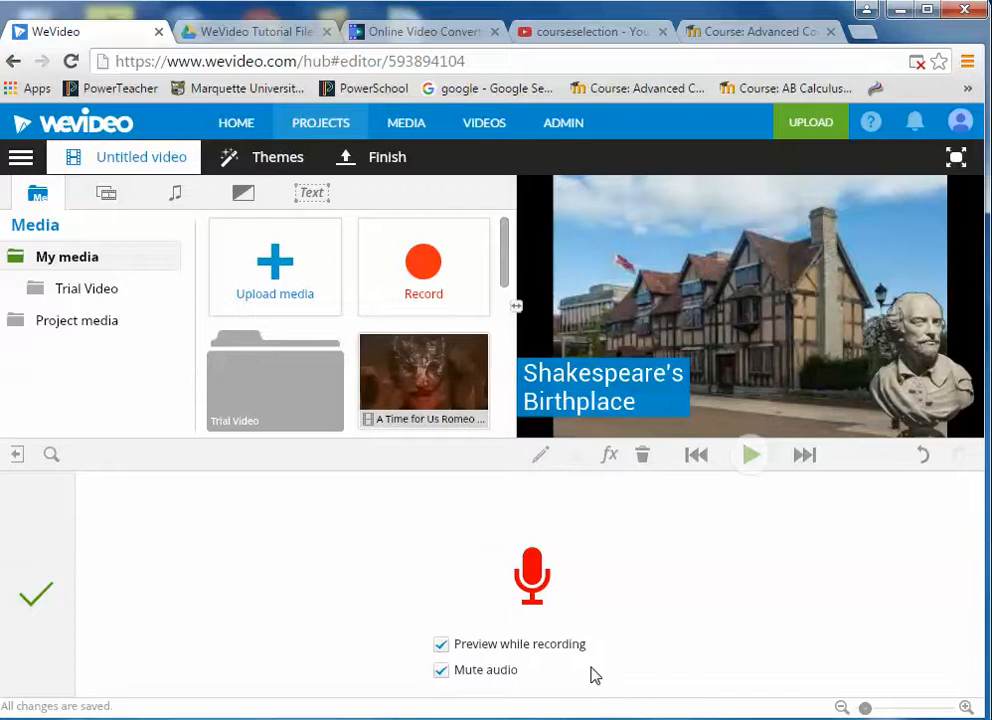
click(536, 573)
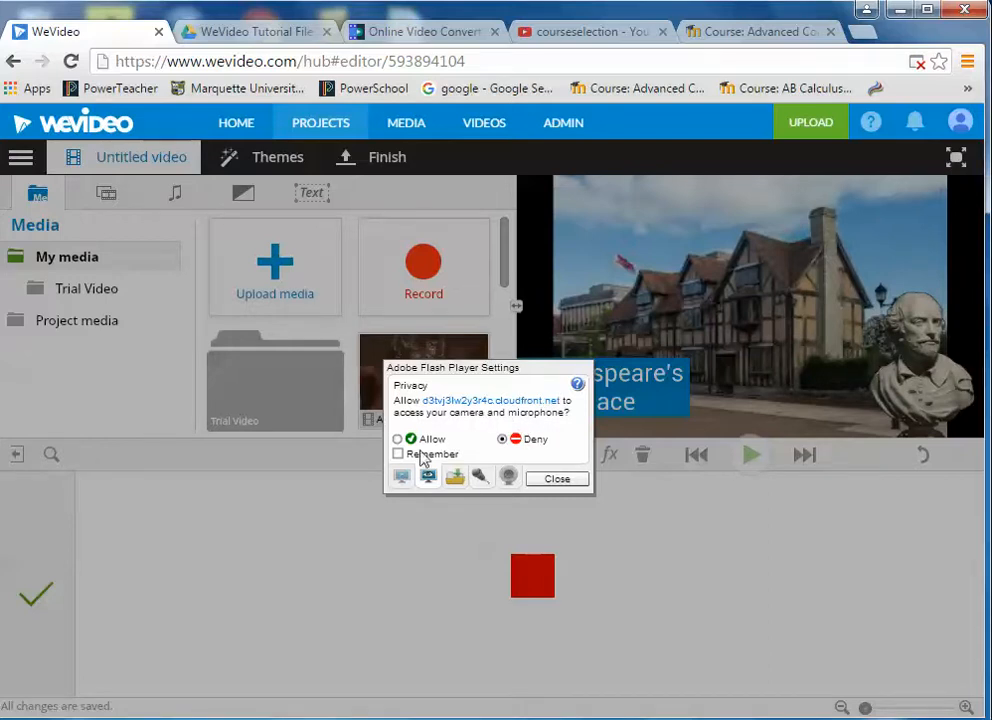
click(480, 477)
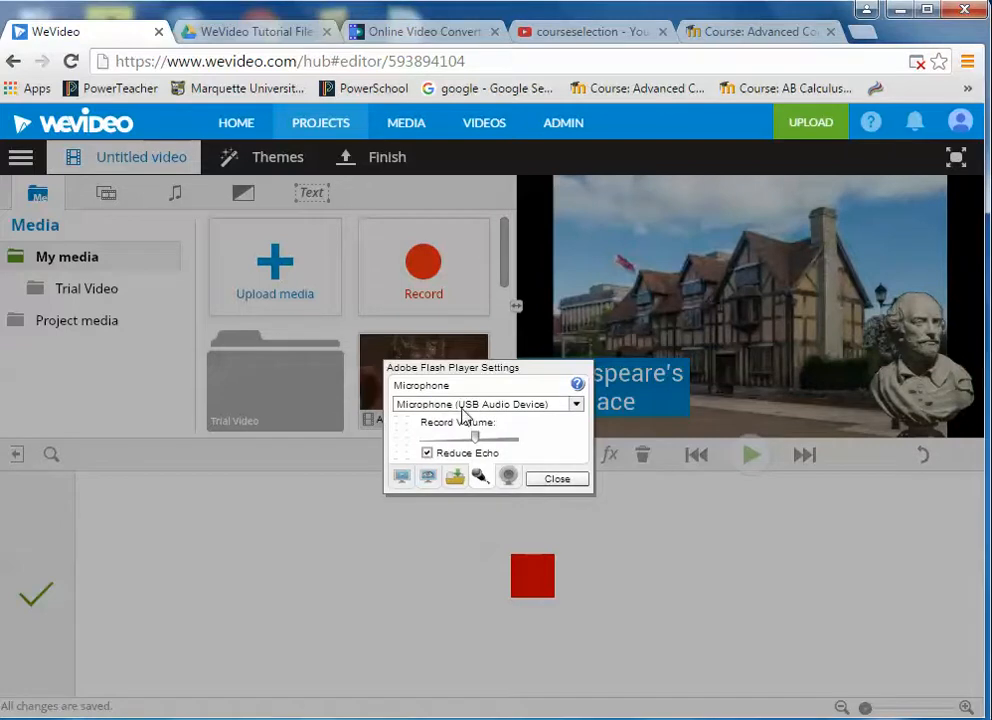
click(577, 405)
click(578, 408)
click(557, 480)
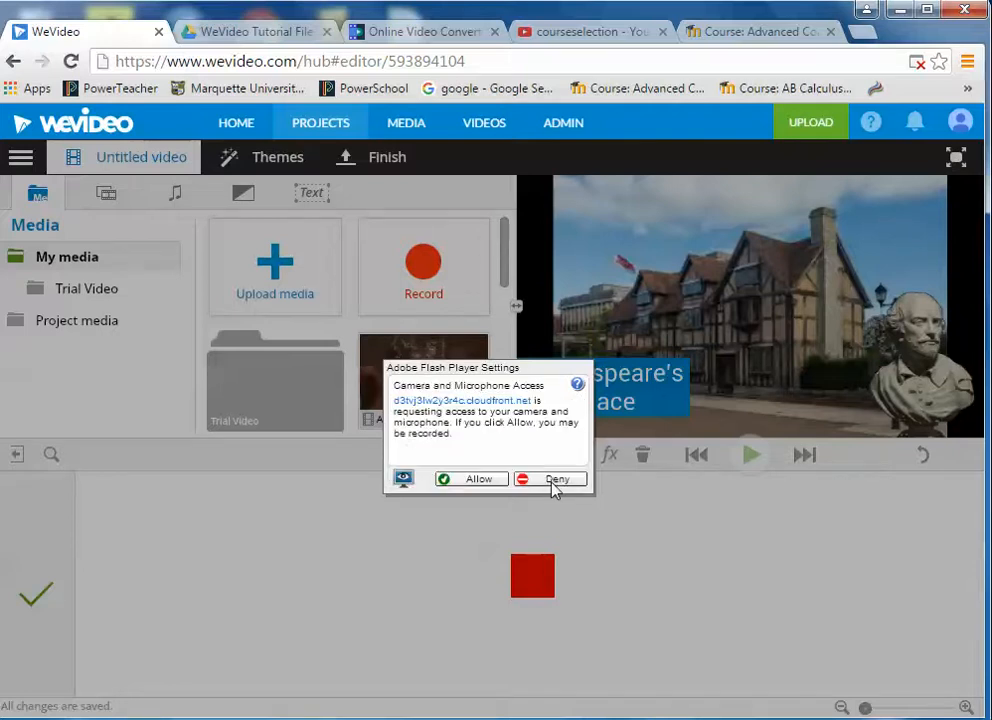
click(478, 482)
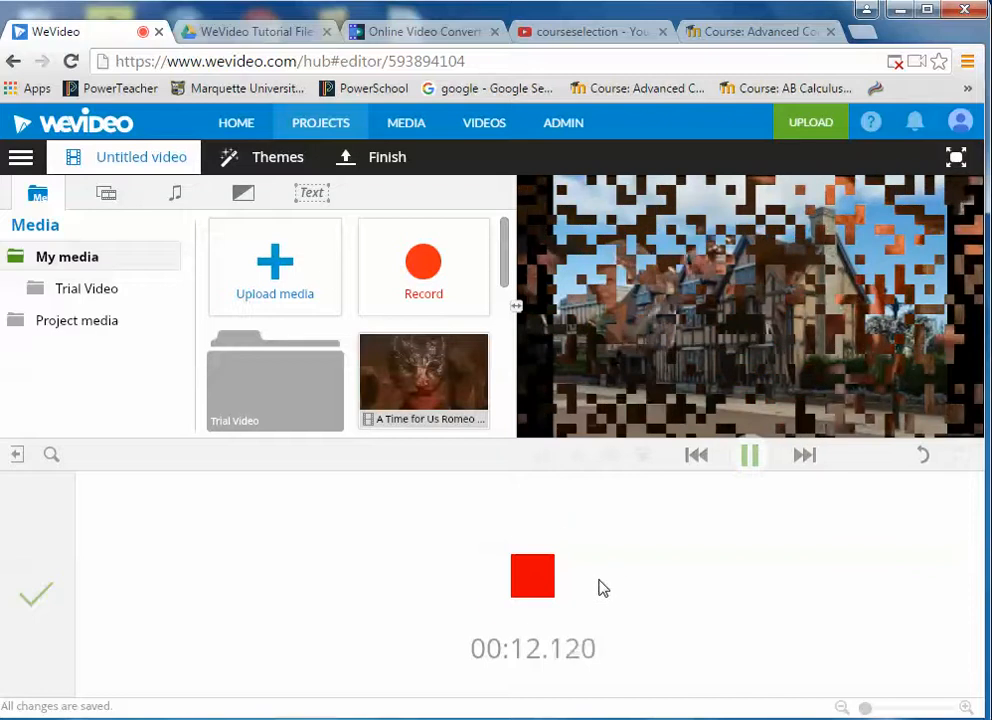
click(530, 588)
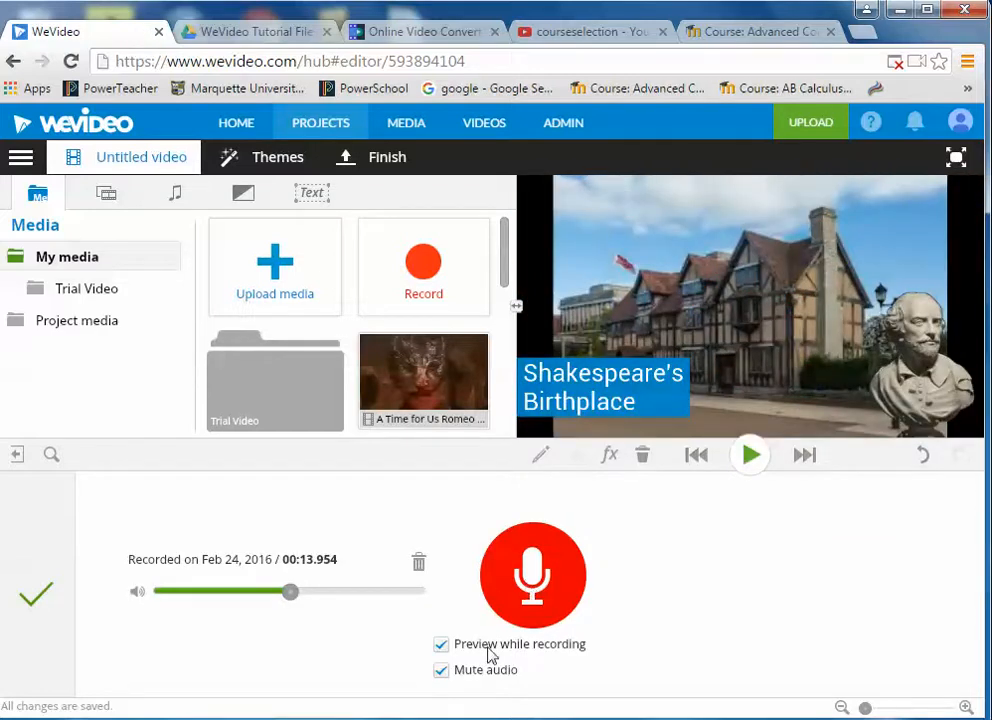
- Keep the recording on Audio 2 and scrub through the Birthplace section around 0:15–0:25
click(33, 607)
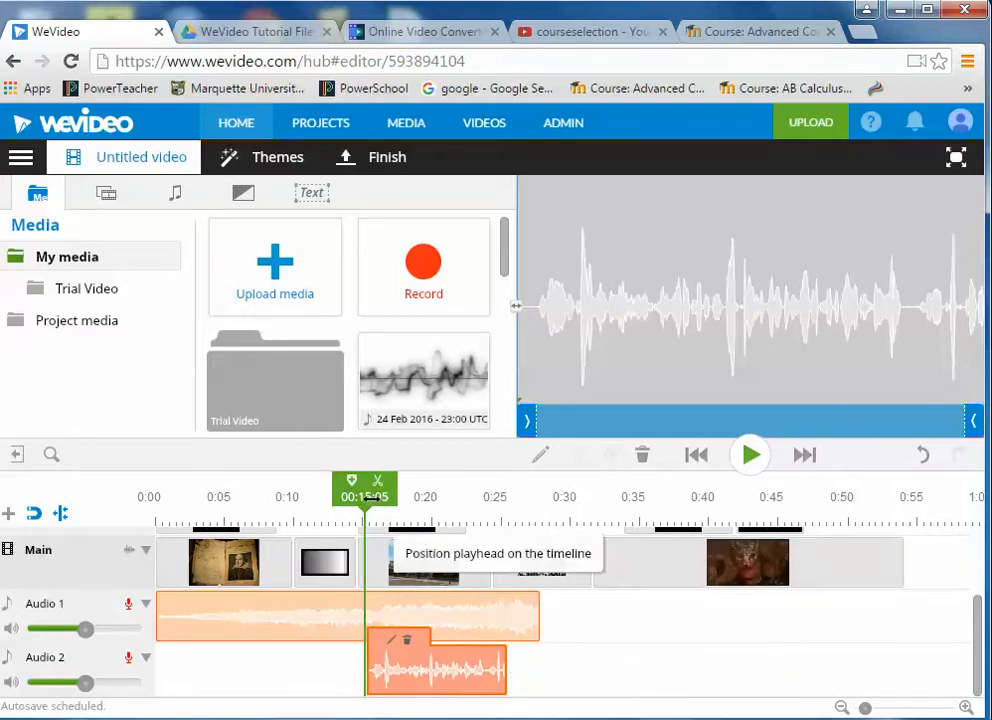
drag(370, 497, 398, 497)
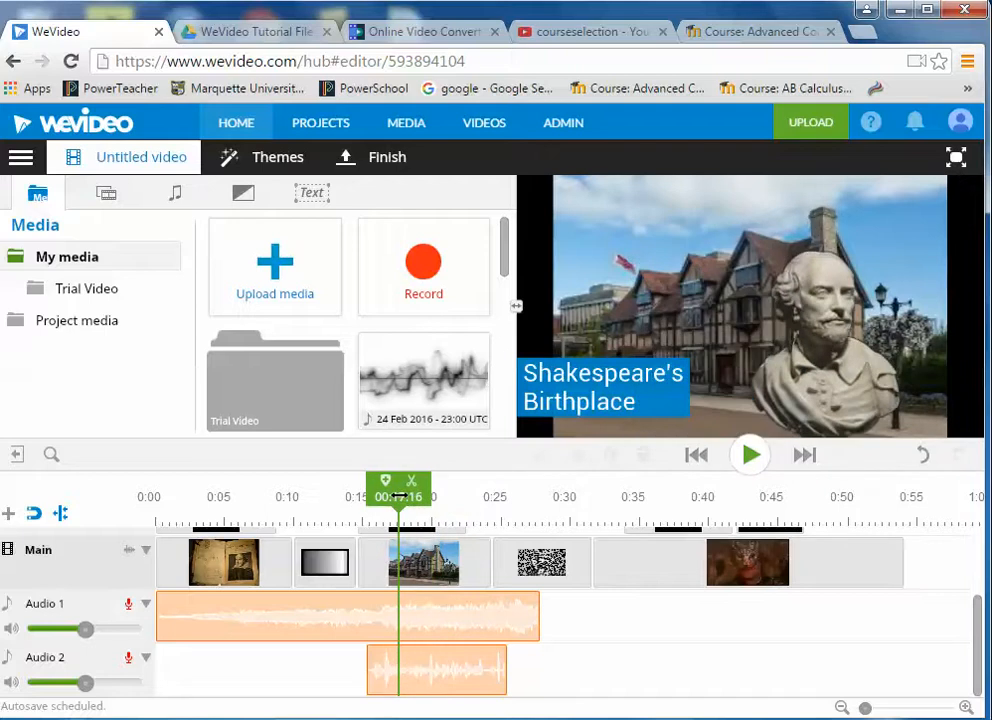
drag(398, 497, 157, 494)
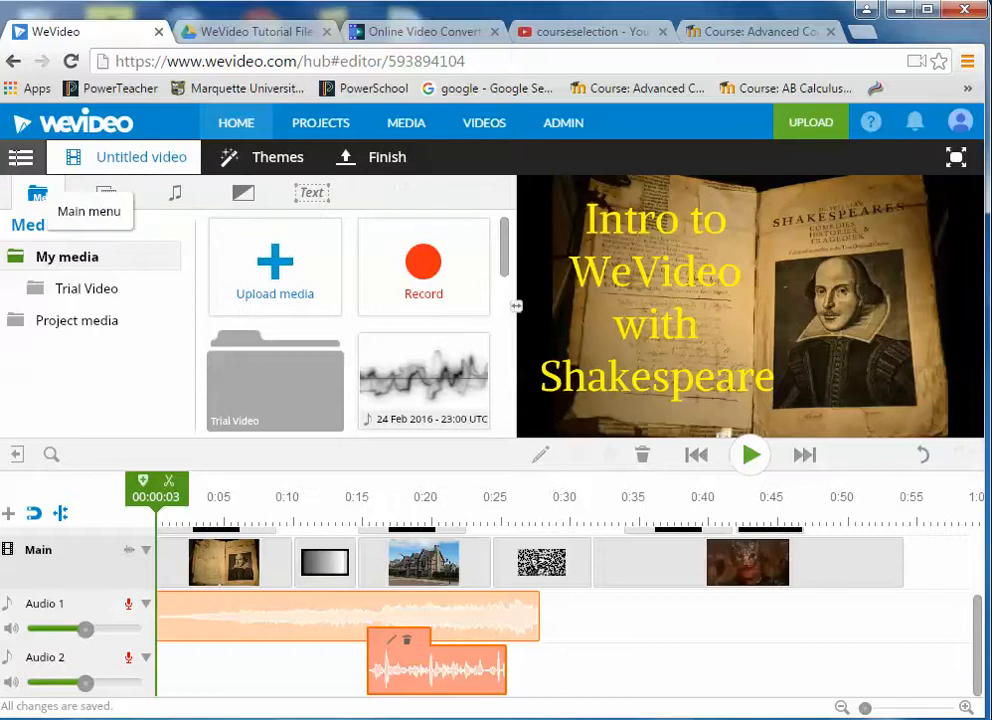
- Save the project and rename it from Untitled video to 'WeVideo with Shakespeare'
click(21, 157)
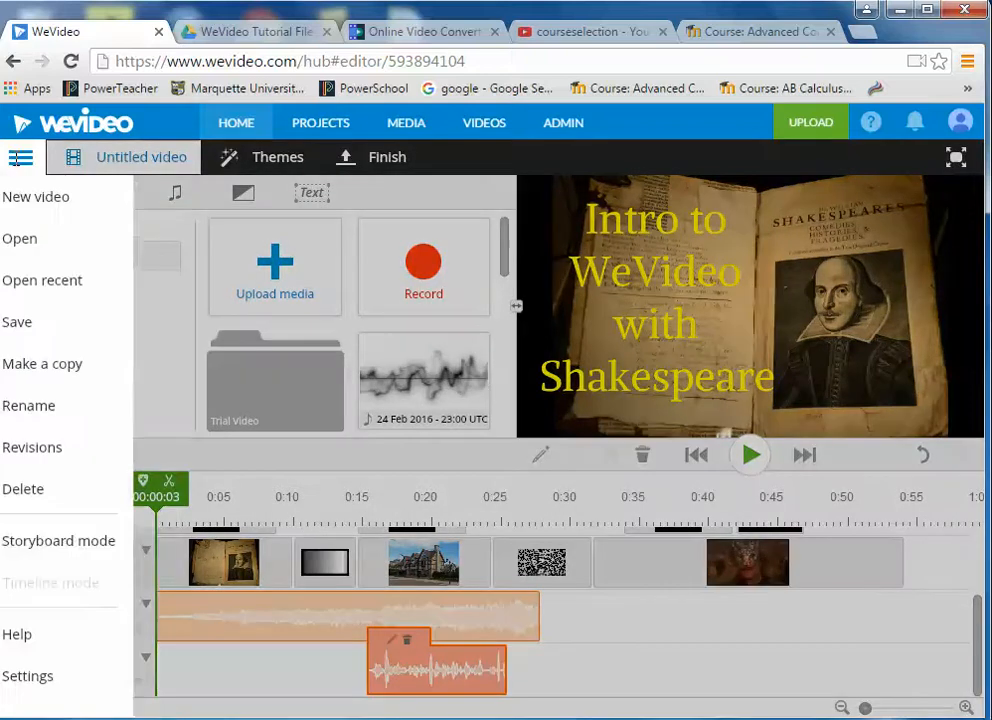
click(45, 323)
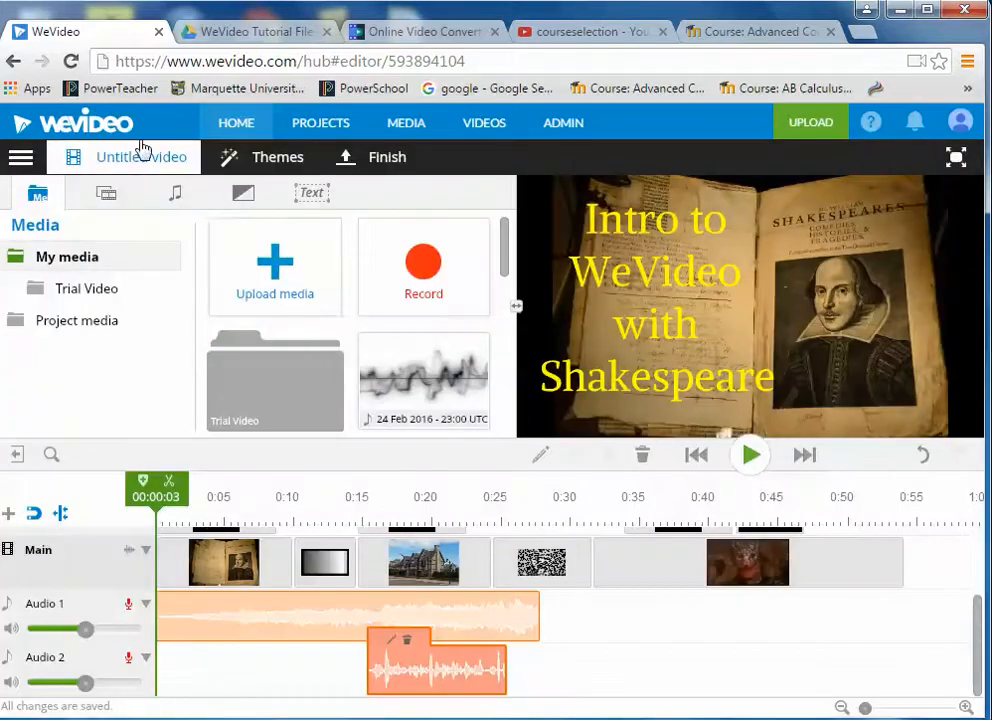
click(141, 162)
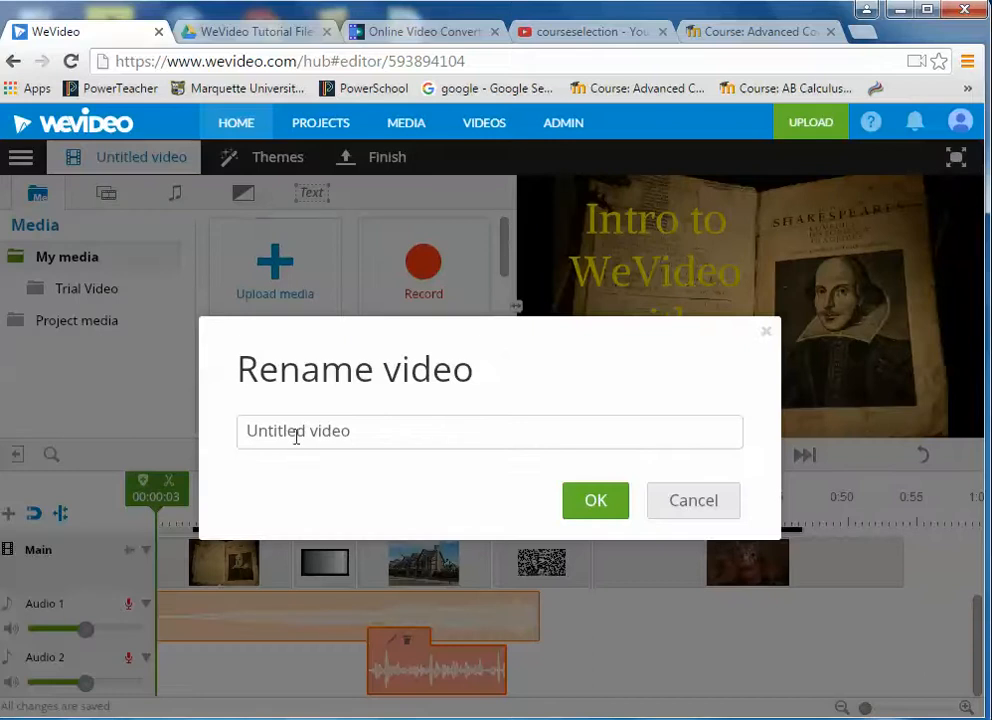
key(ctrl+a)
key(BackSpace)
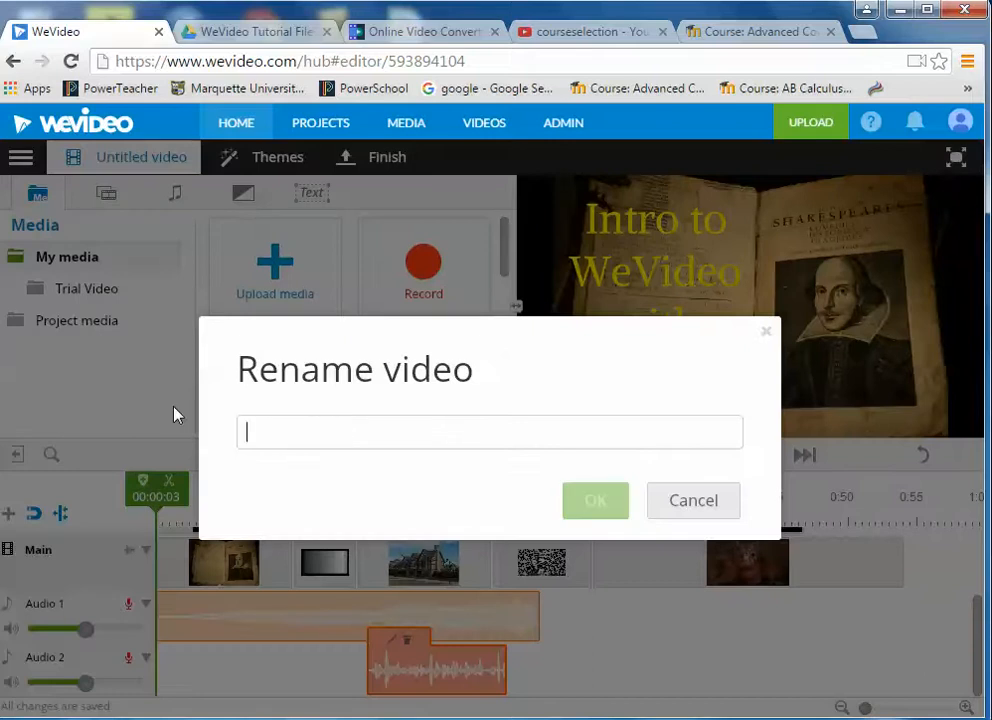
text(WeVideo)
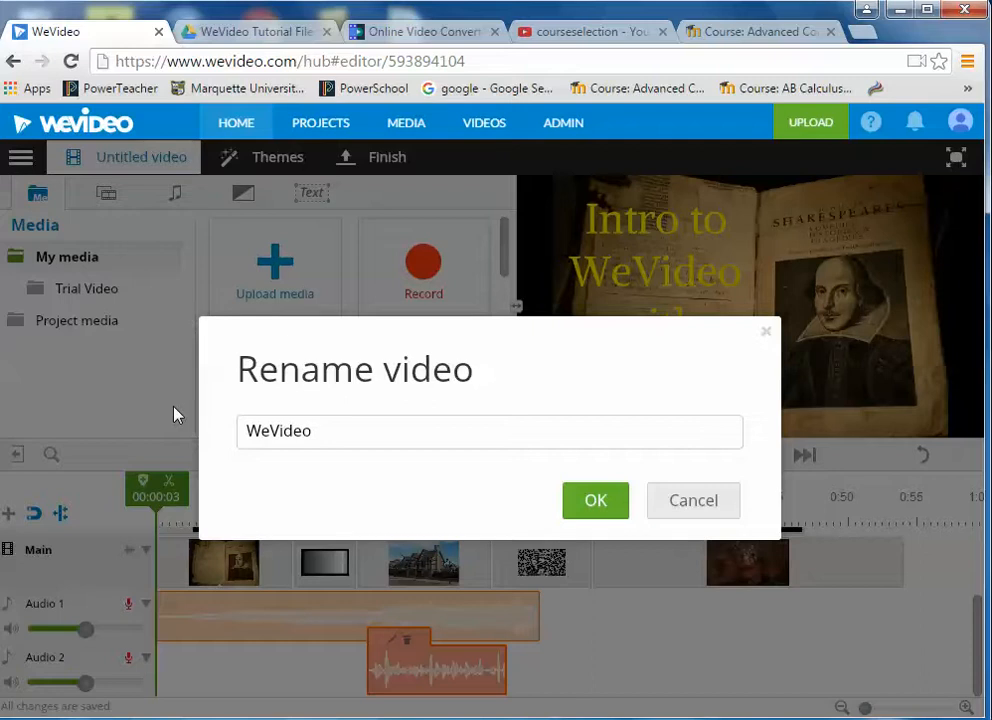
text( with Shakes)
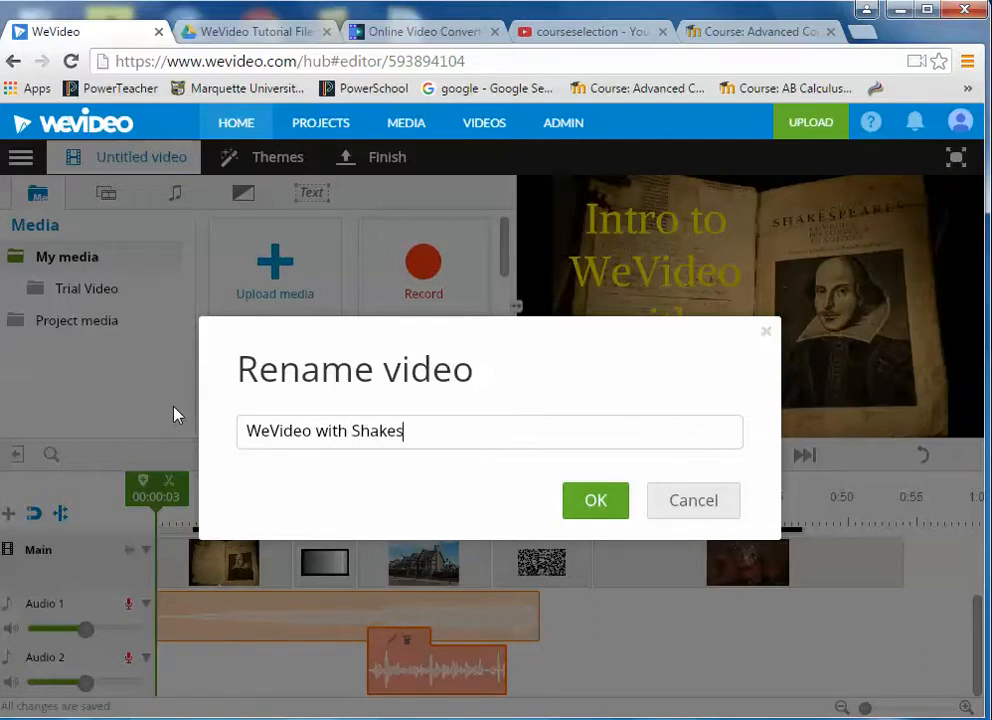
text(peare)
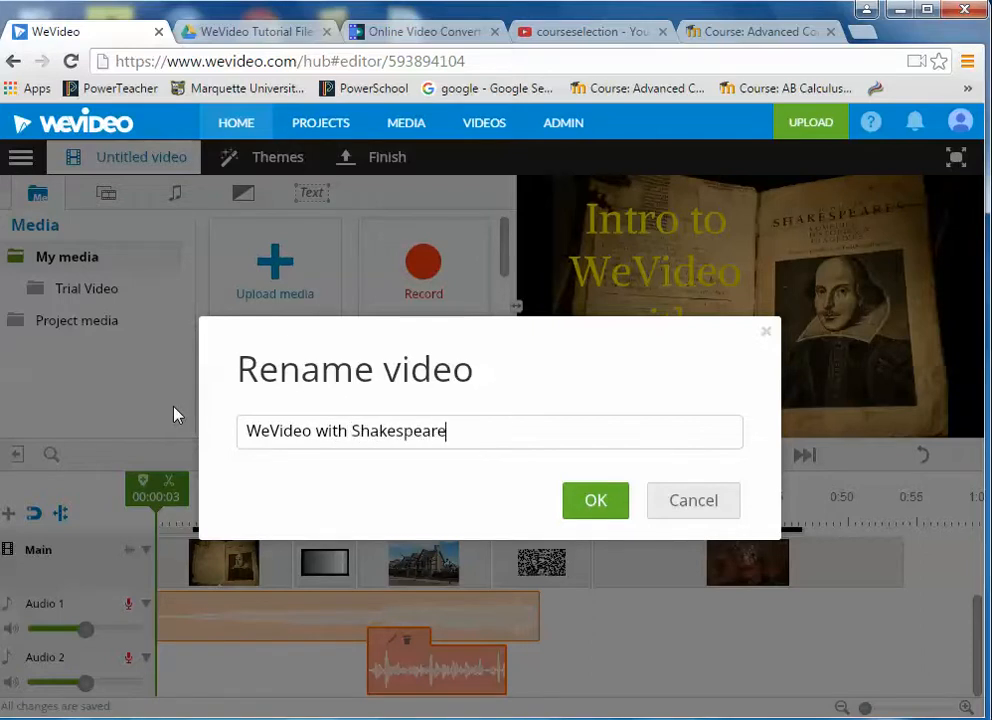
click(598, 500)
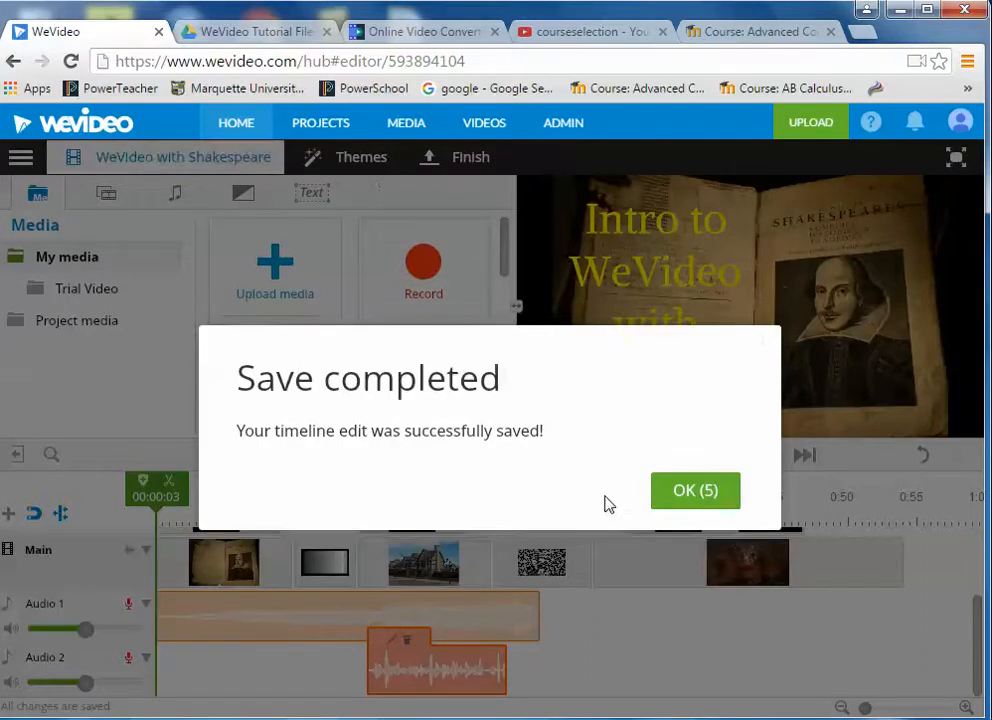
click(697, 500)
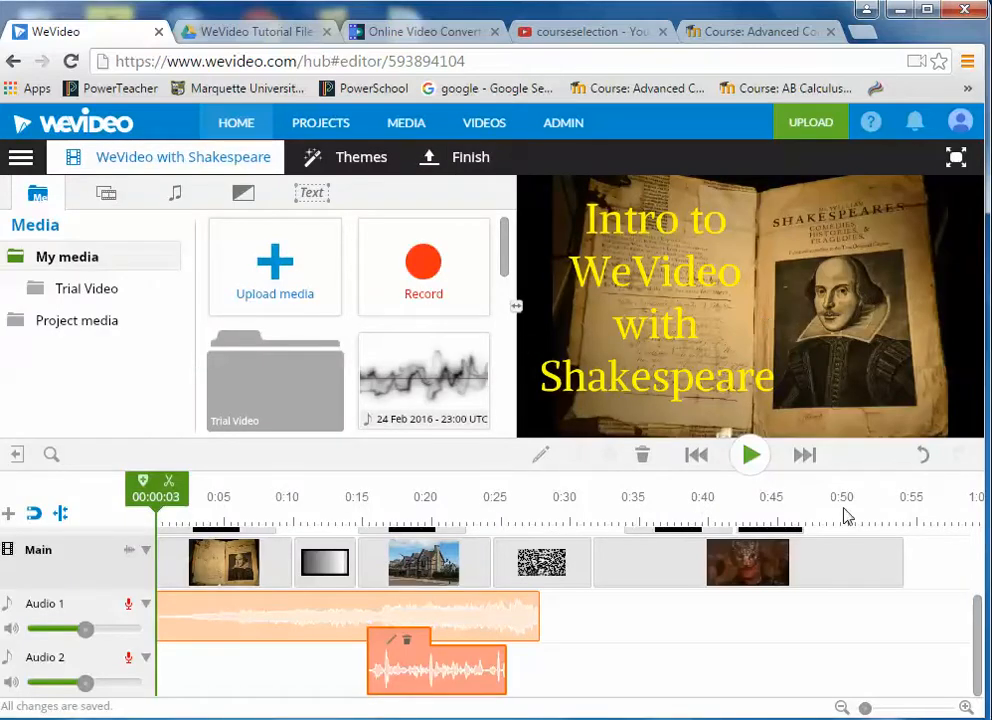
- Split the last Main clip where the Sources credits end near 0:46, delete the tail, and play from the start
drag(977, 655, 981, 620)
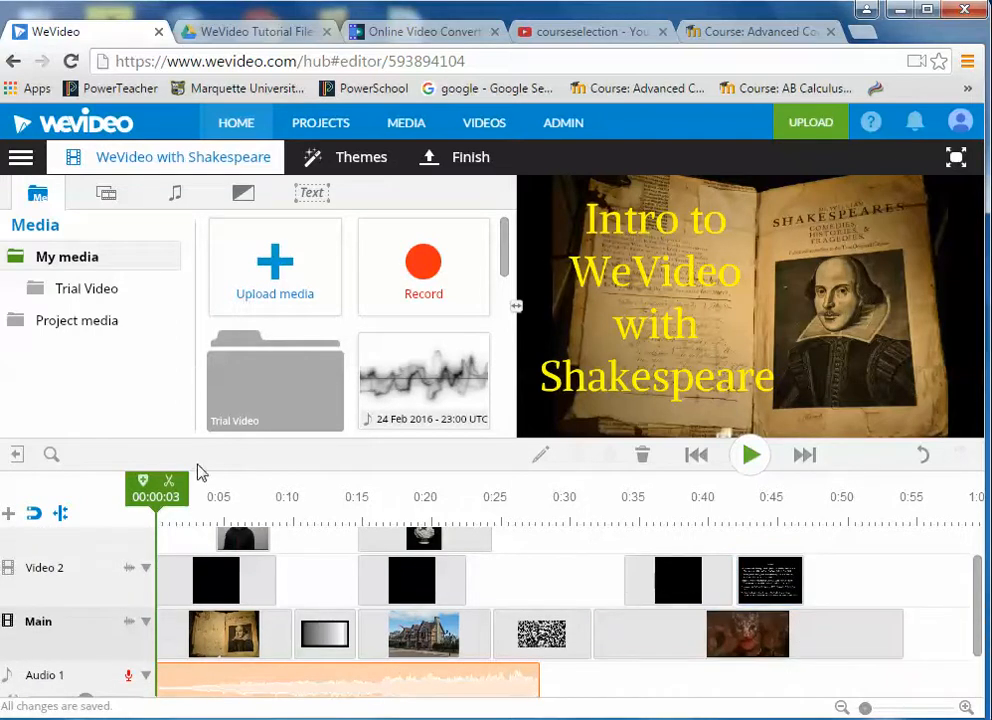
drag(192, 495, 801, 546)
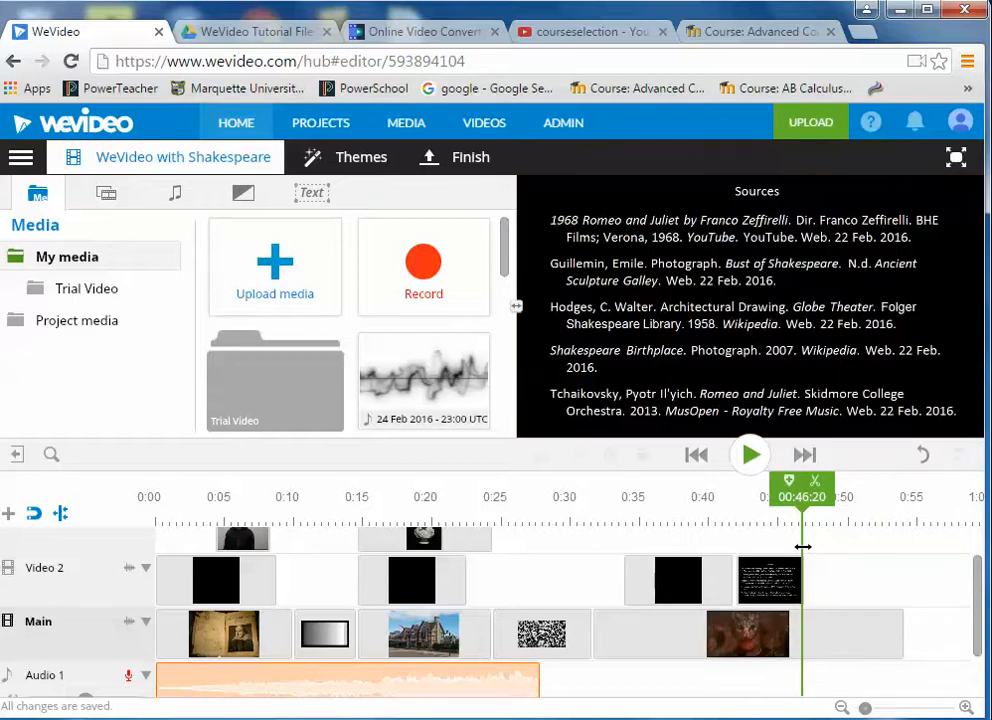
click(832, 622)
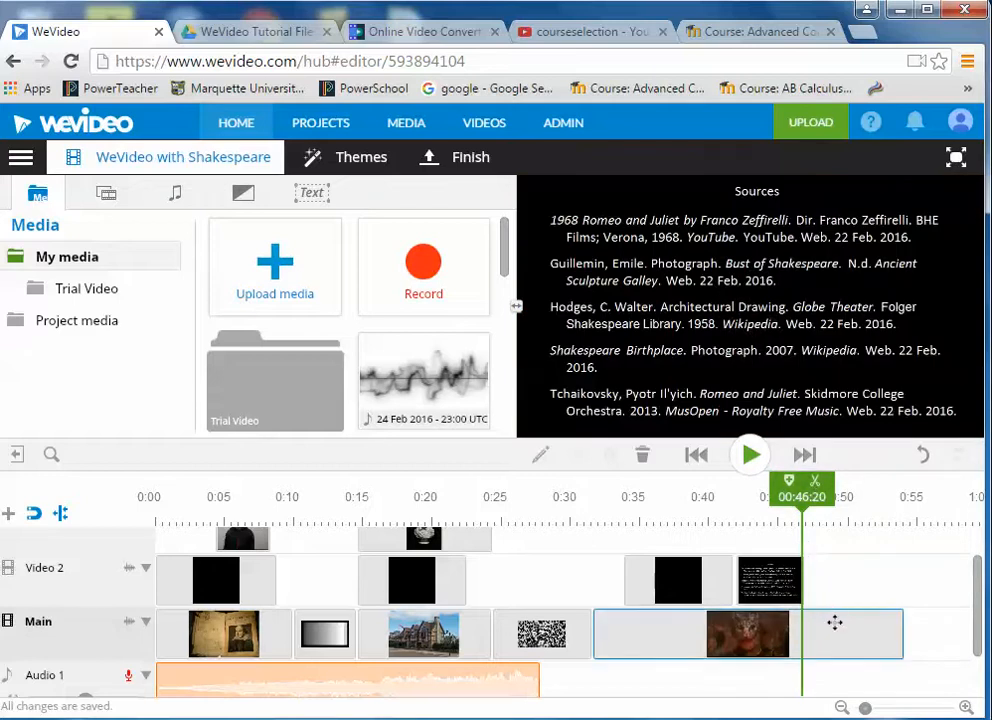
drag(833, 497, 812, 497)
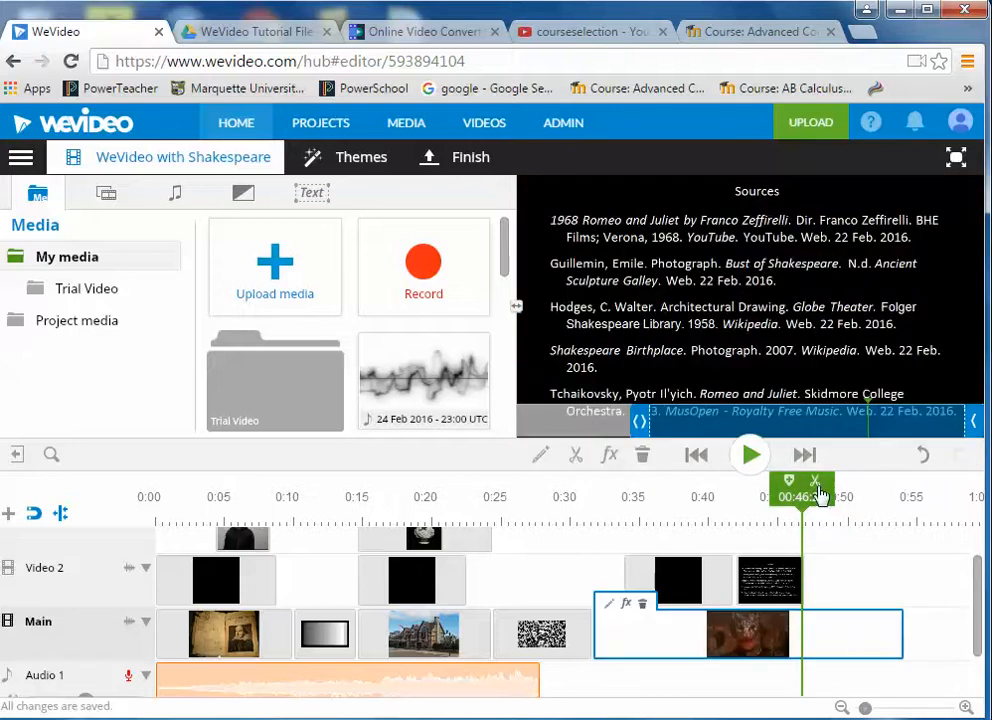
click(815, 481)
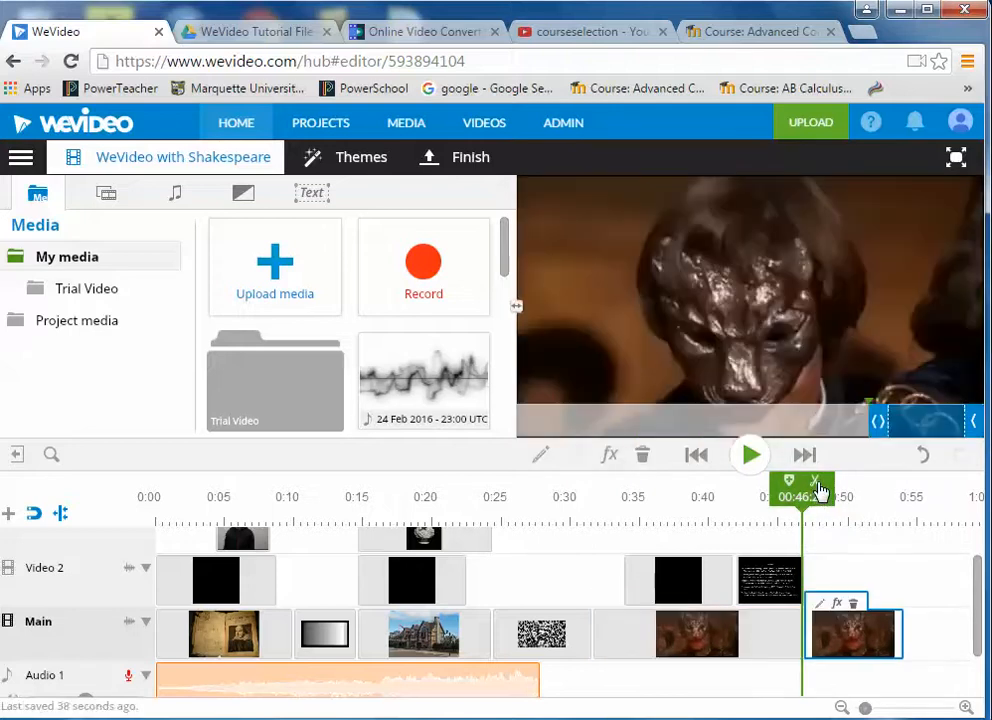
click(855, 604)
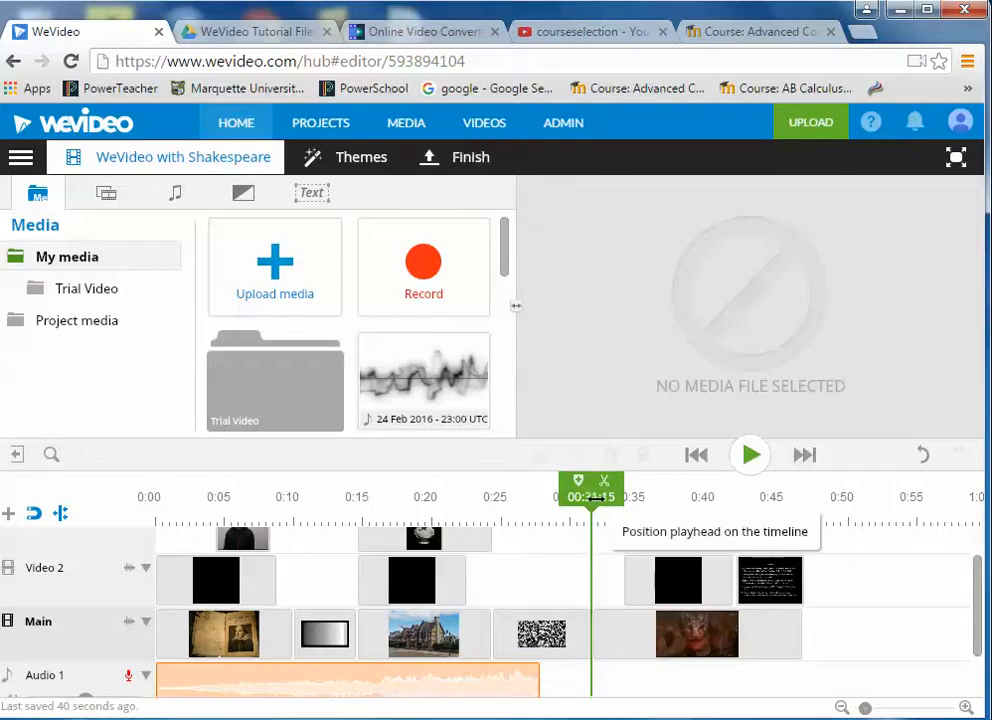
drag(597, 496, 158, 481)
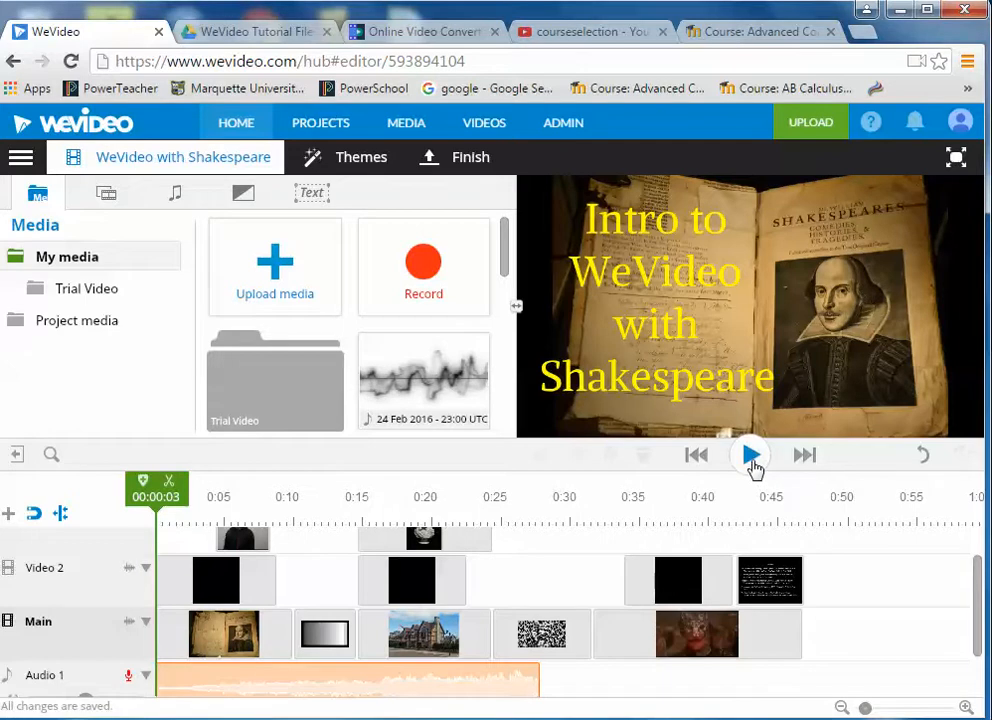
click(750, 455)
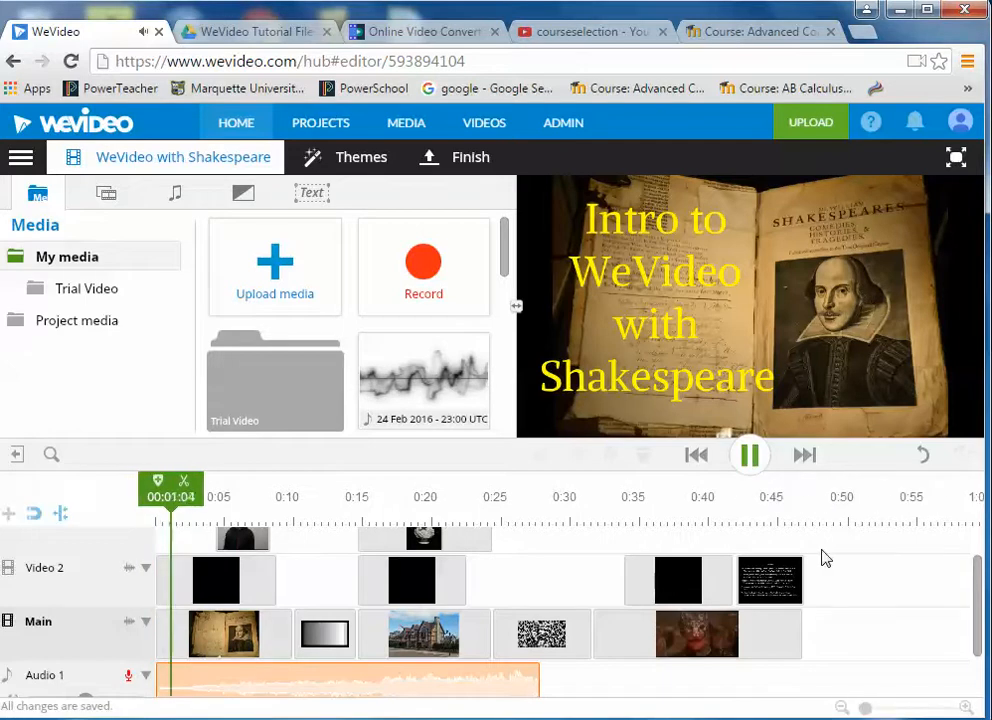